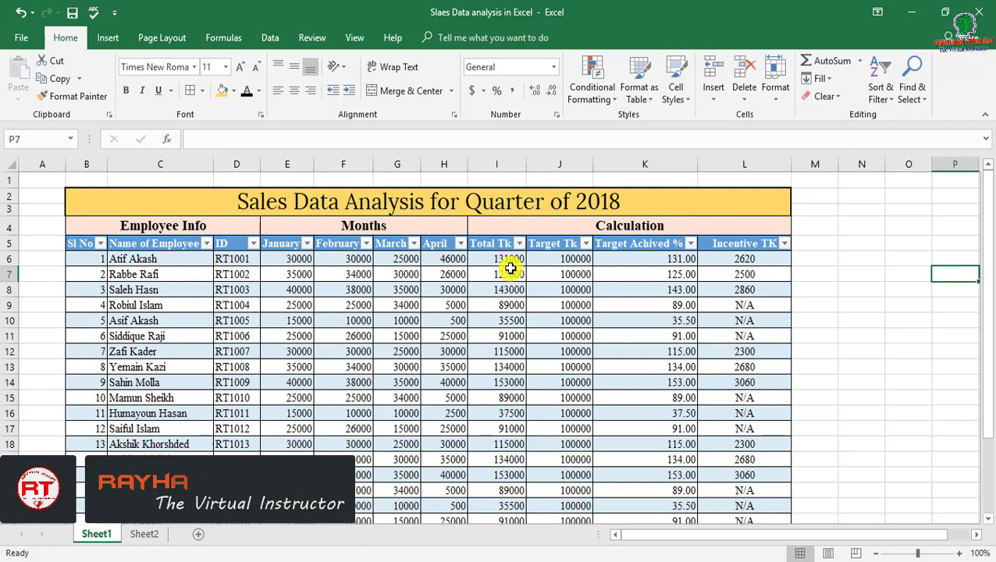
Step: Bring the 'subscribe' workbook with its 'Sales Data Analysis in Excel' banner to the front
click(576, 260)
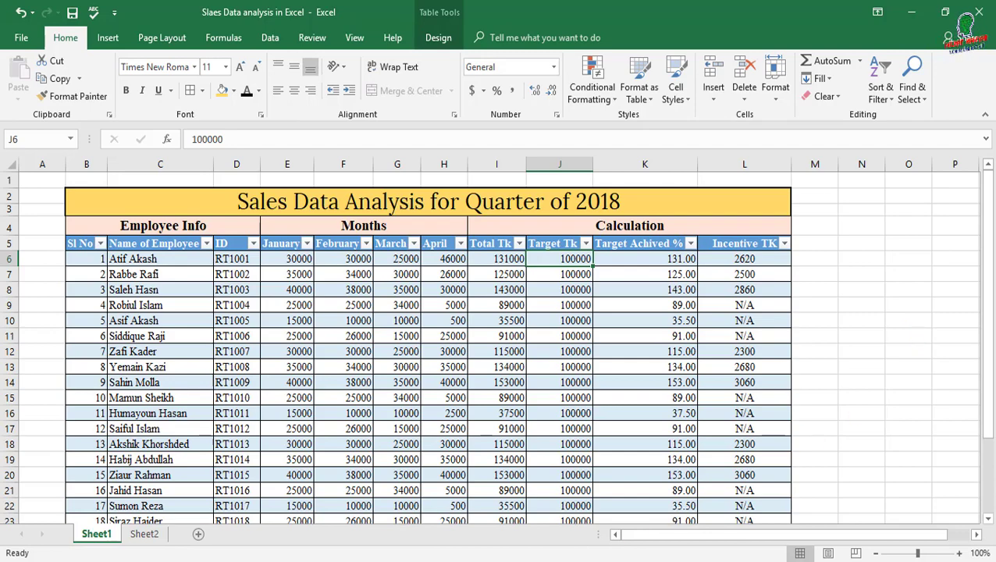
Step: Return to the sales workbook showing the 'Sales Data Analysis for Quarter of 2018' table on Sheet1
mouse_move(570, 559)
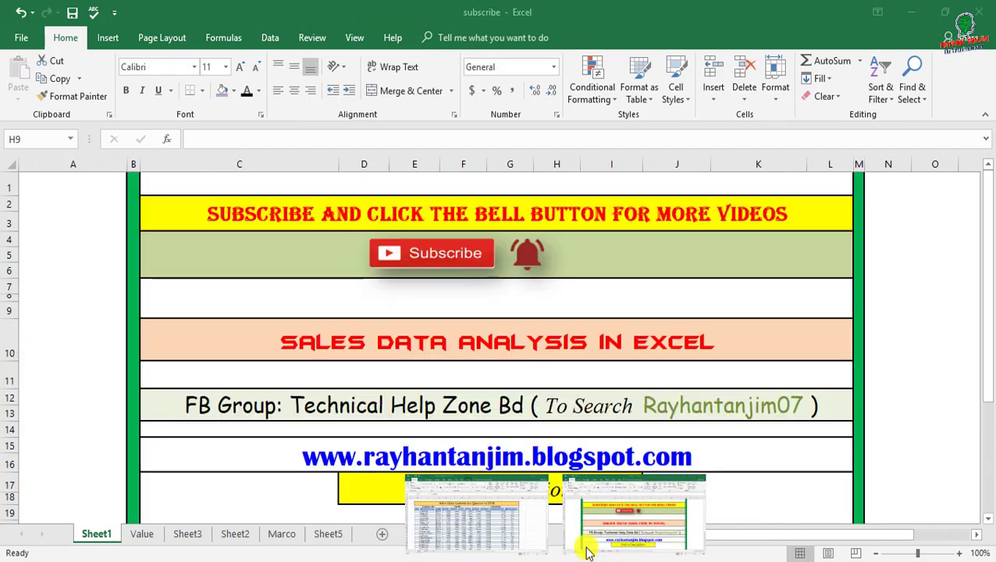
click(588, 551)
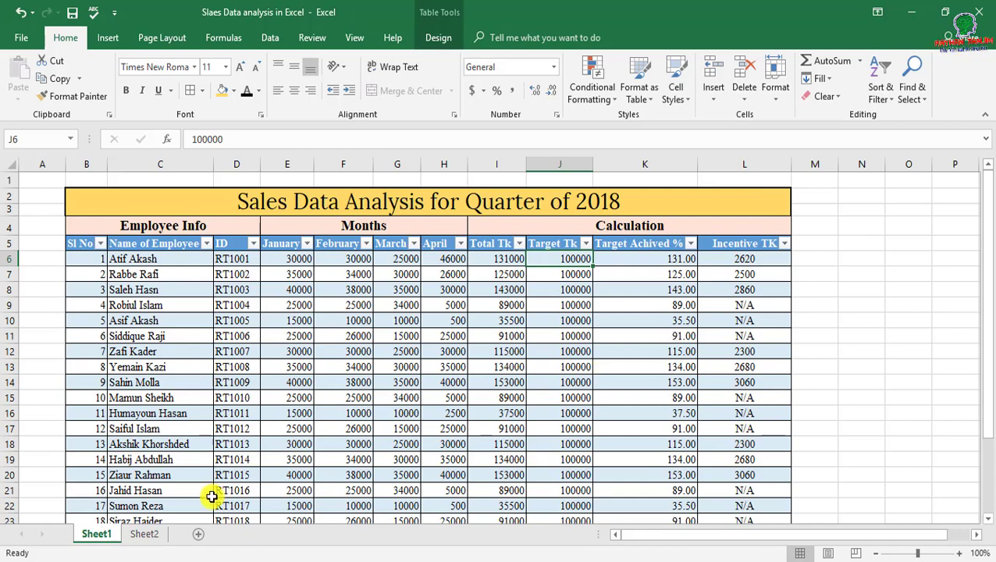
Step: On Sheet2, apply All Borders to the sales data range A4:K27
click(145, 536)
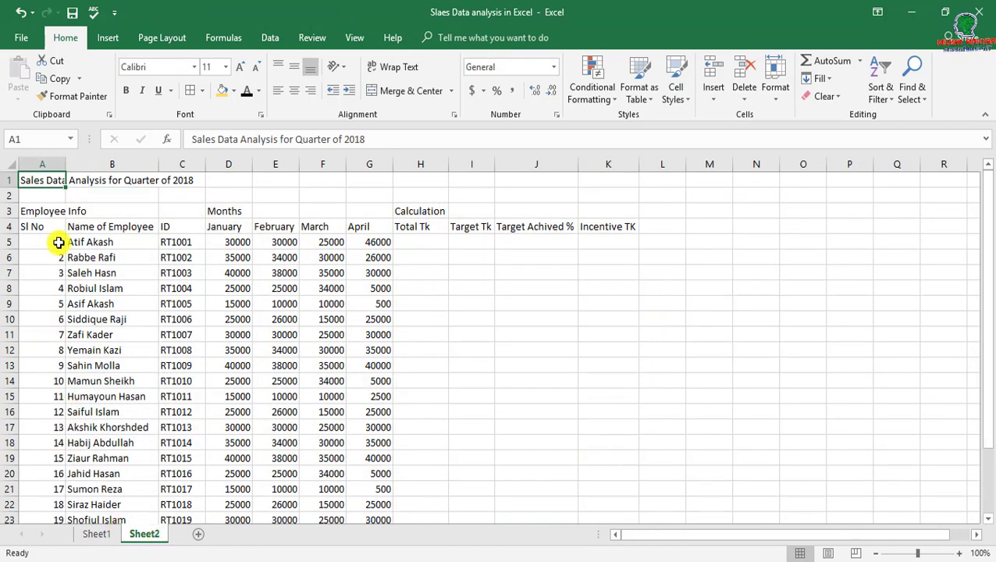
drag(44, 229, 614, 226)
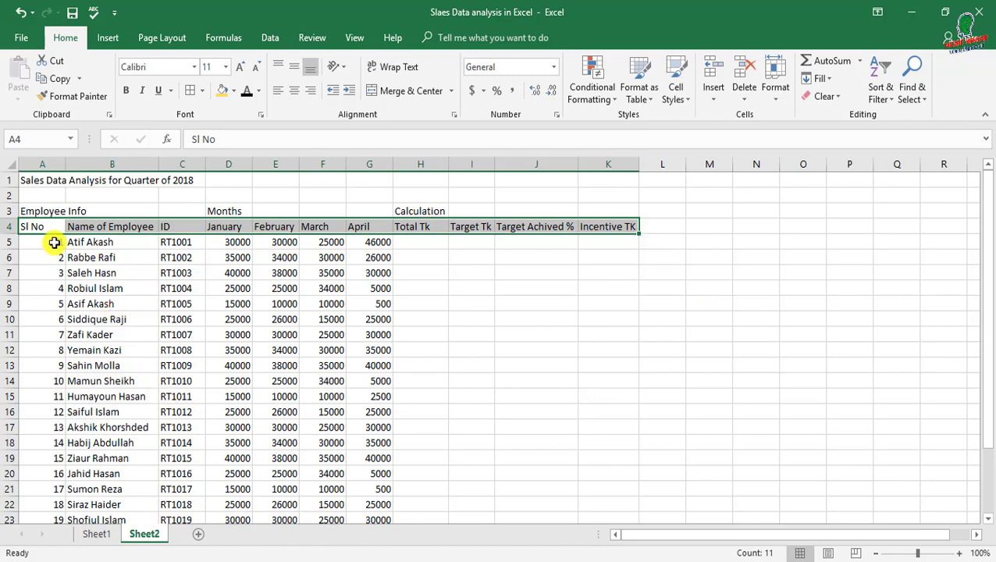
mouse_move(34, 226)
mouse_down()
mouse_move(639, 504)
mouse_move(598, 481)
mouse_up()
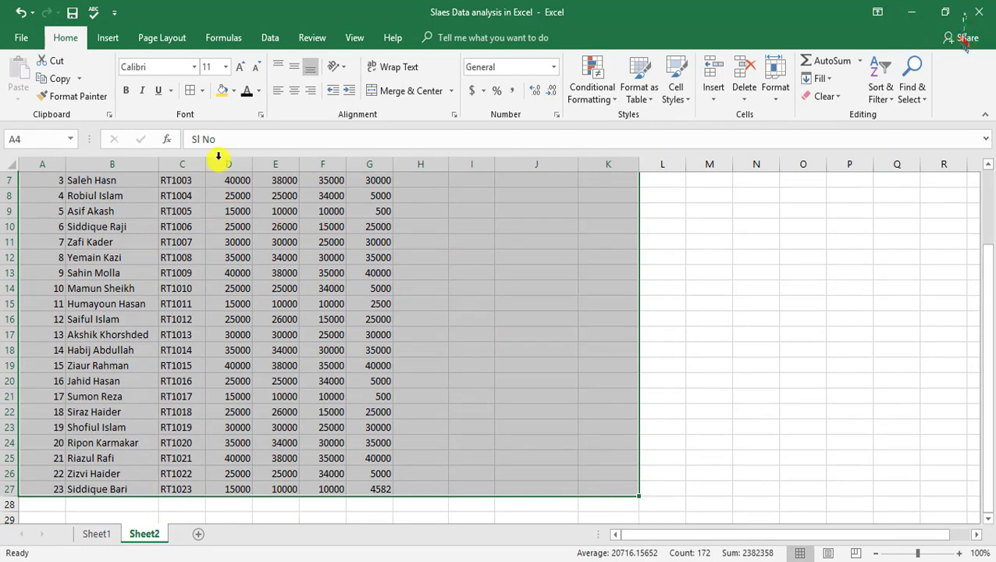
click(201, 91)
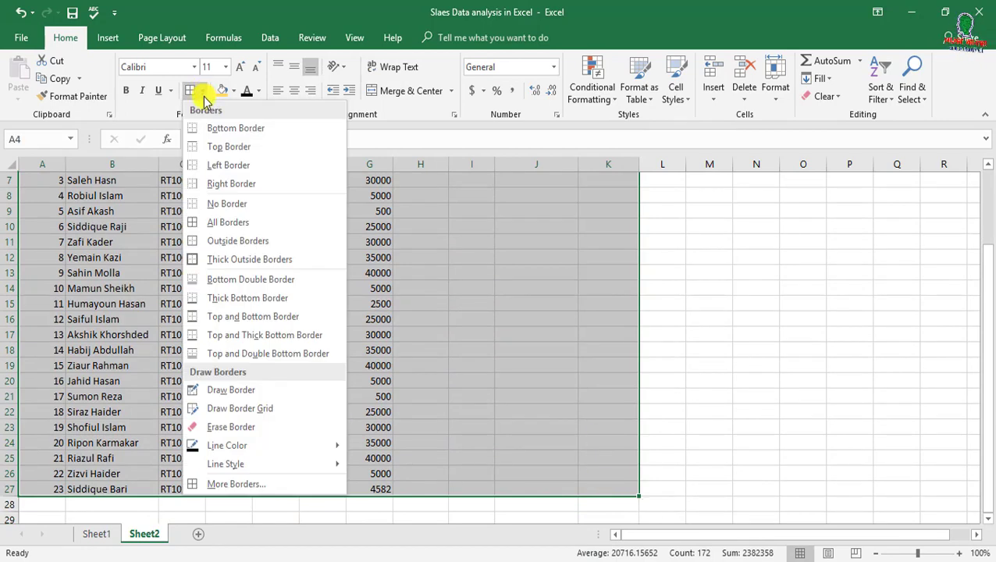
click(222, 227)
scroll(690, 278, up, 2)
click(769, 295)
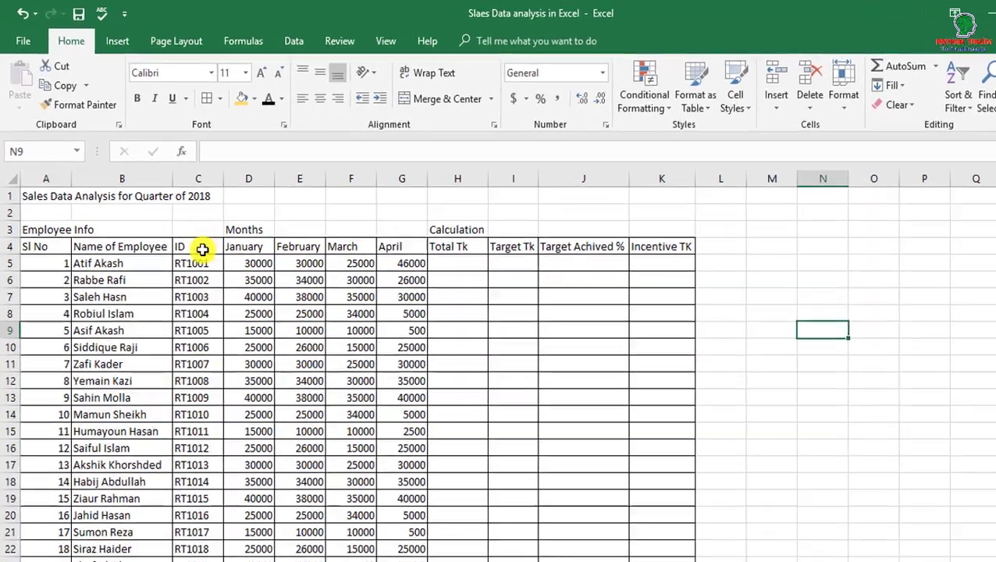
Step: Merge and centre the title across A1:K1
drag(40, 195, 148, 198)
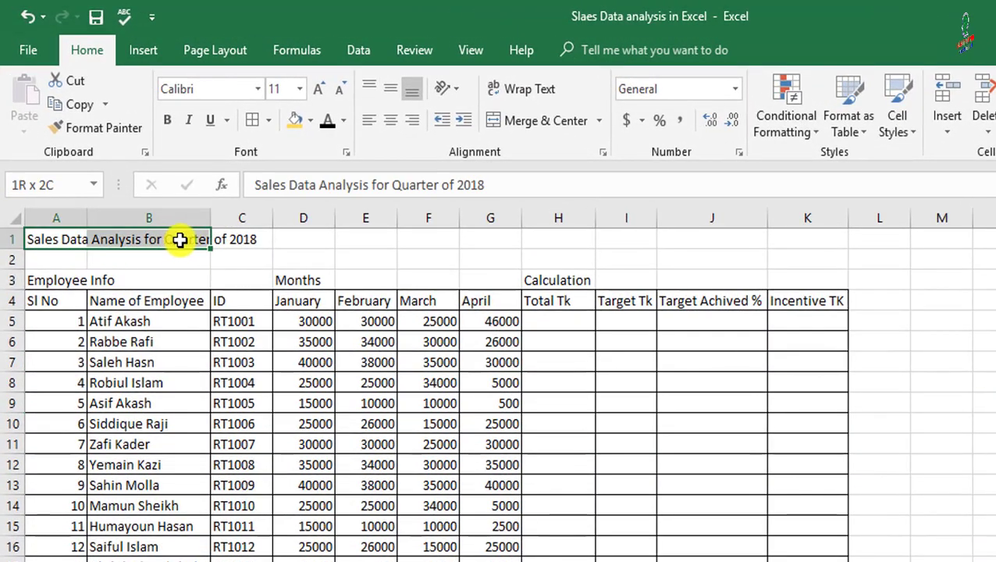
drag(179, 239, 812, 248)
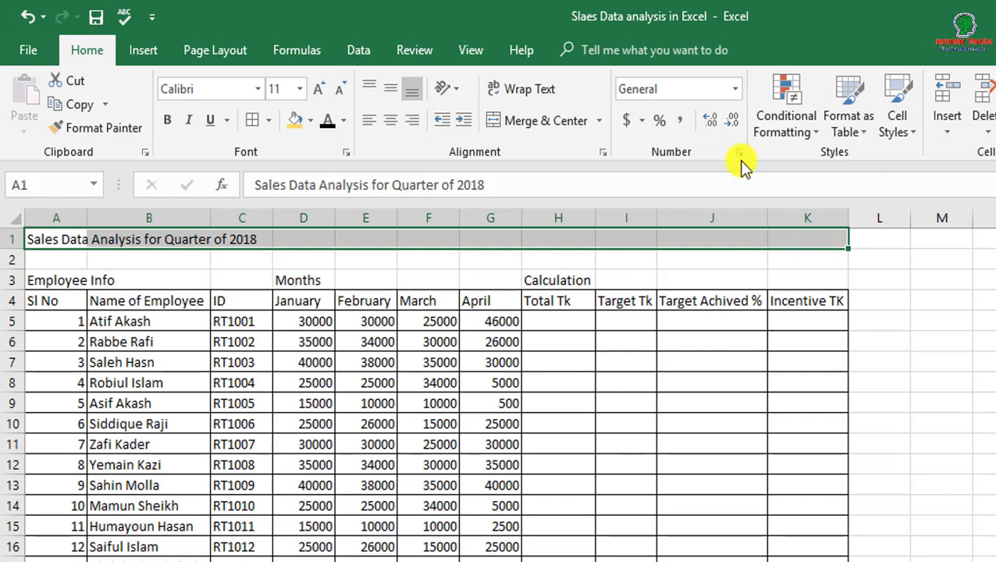
click(503, 133)
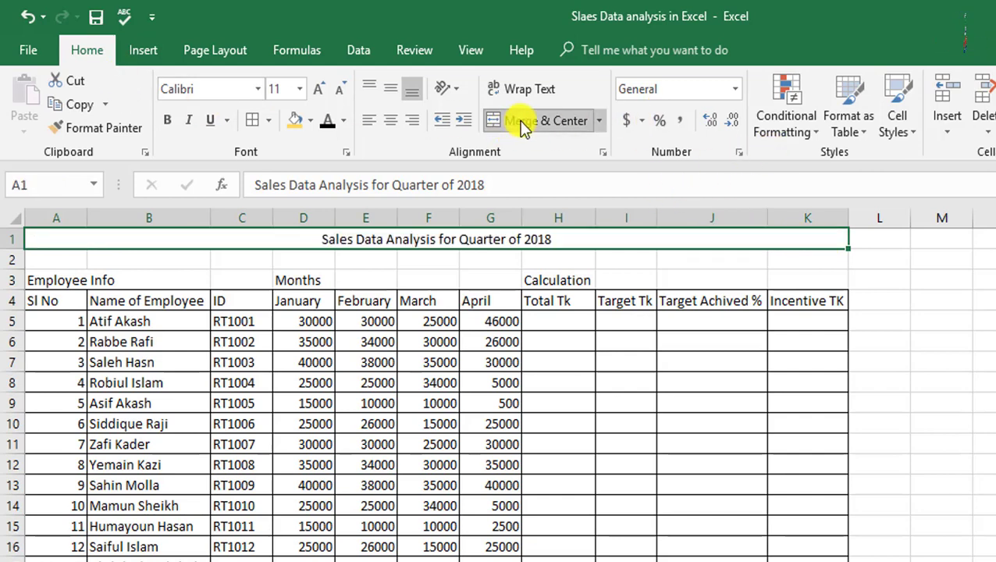
Step: Merge and centre Calculation (H3:K3), Months (D3:G3) and Employee Info (A3:C3) above their columns
click(78, 279)
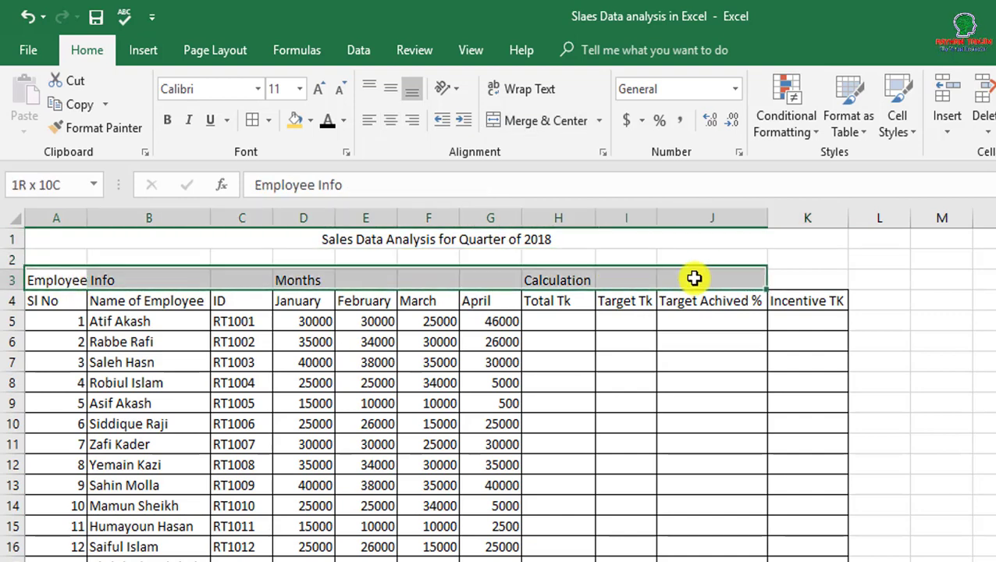
drag(303, 279, 727, 281)
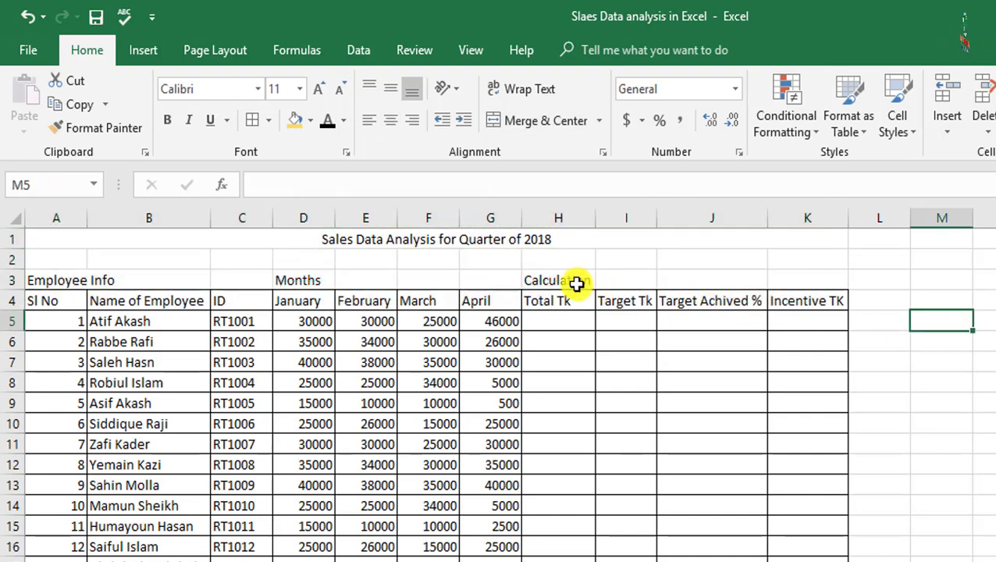
drag(551, 300, 796, 297)
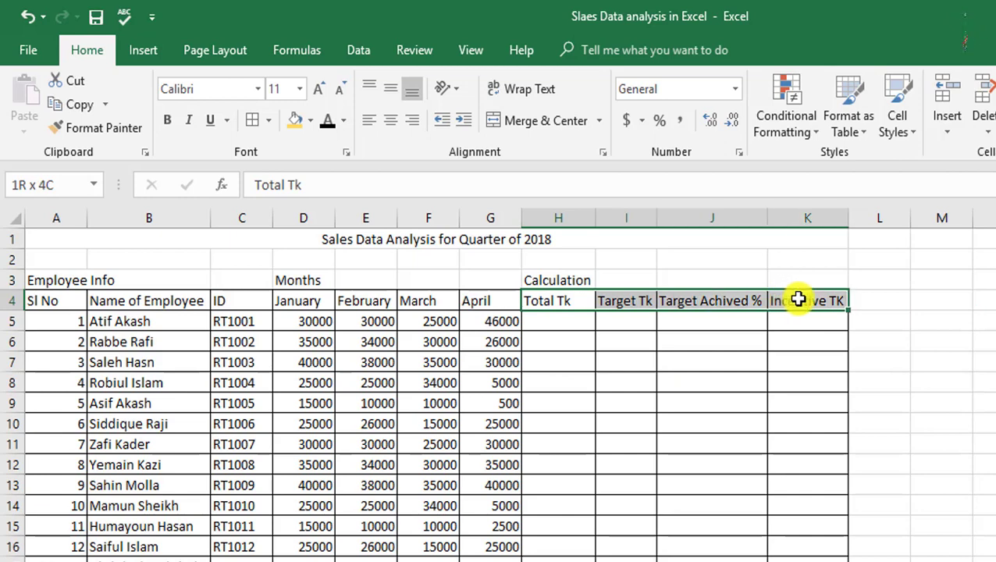
drag(561, 281, 796, 289)
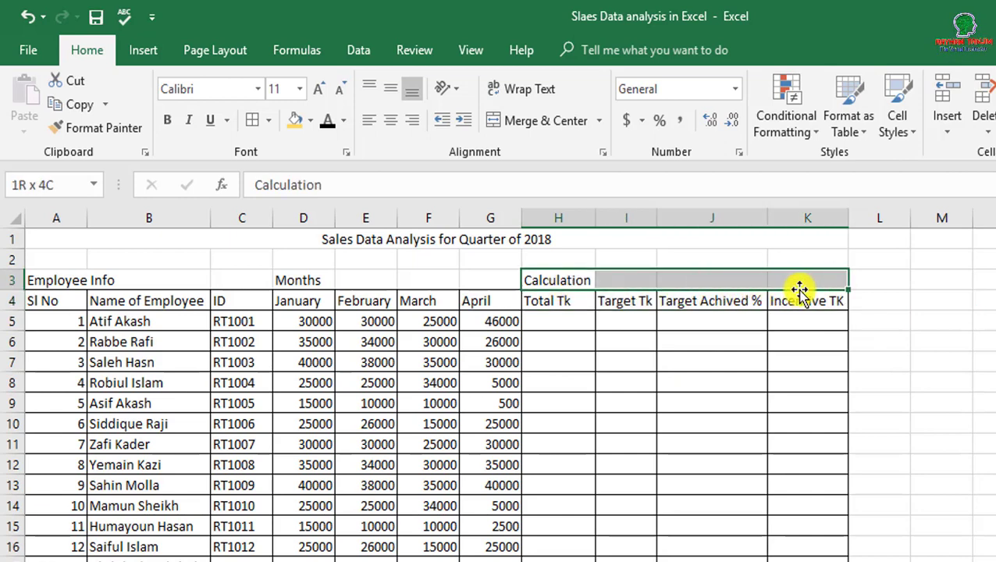
click(536, 125)
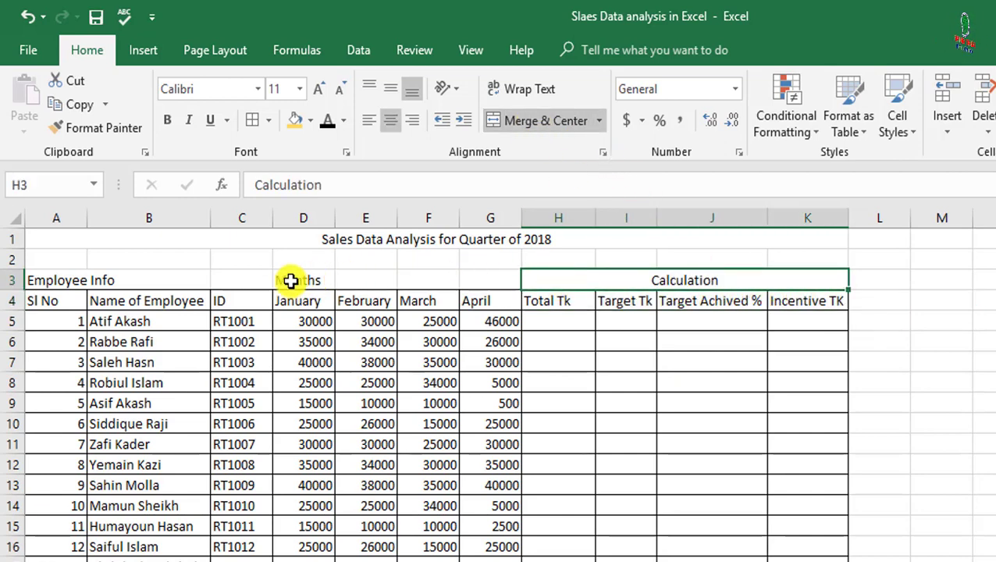
drag(289, 280, 477, 277)
click(527, 127)
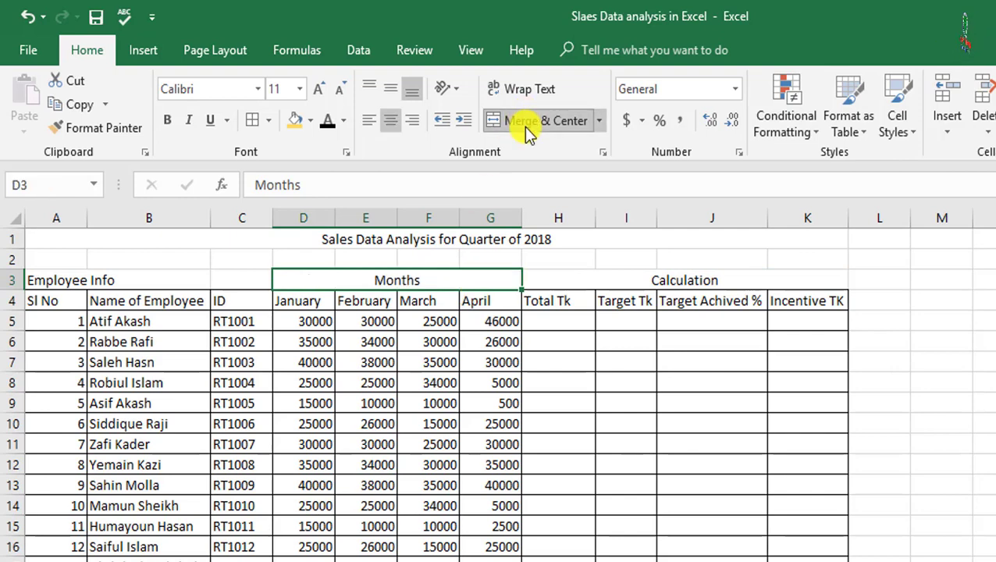
drag(82, 280, 241, 280)
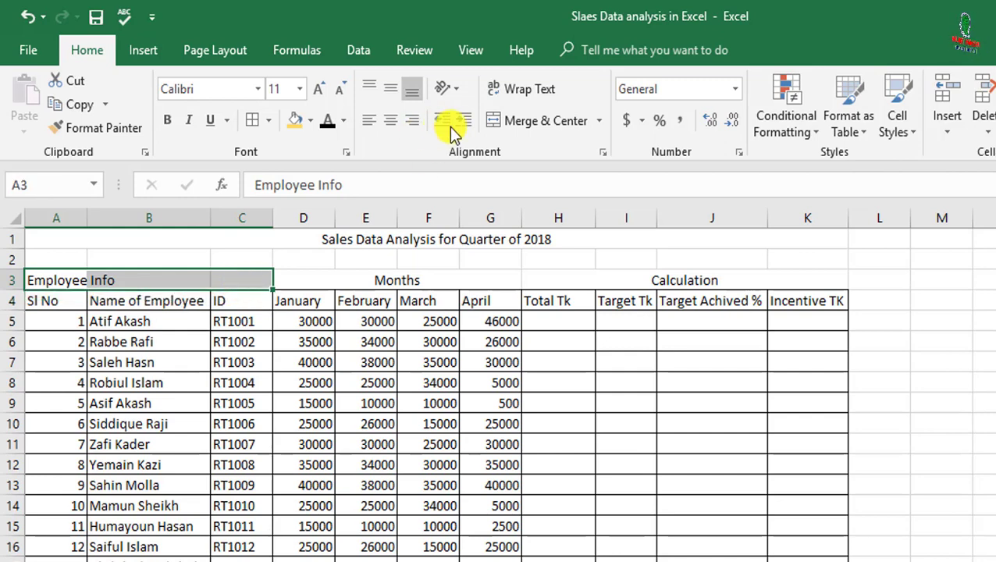
click(512, 127)
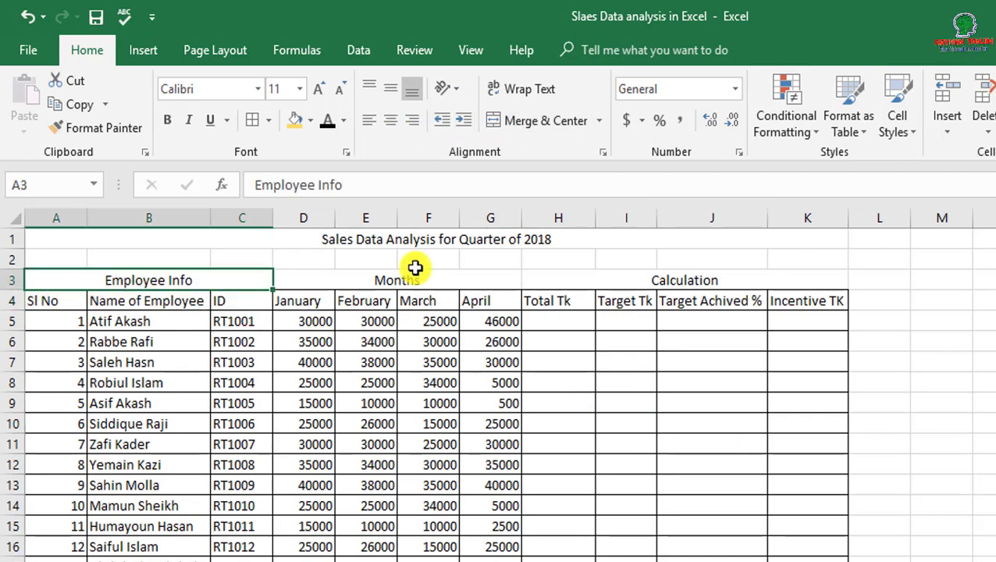
drag(414, 267, 758, 280)
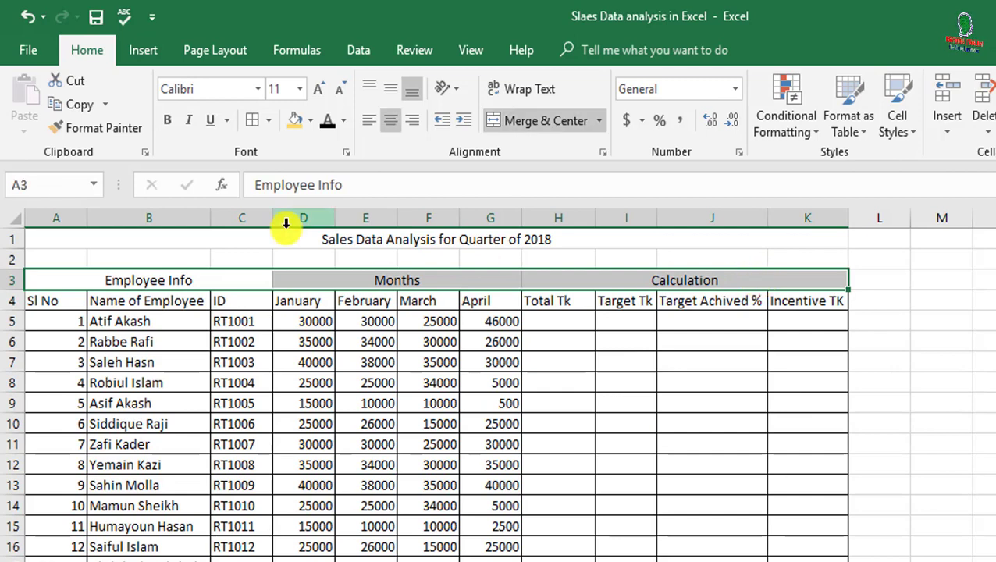
click(836, 382)
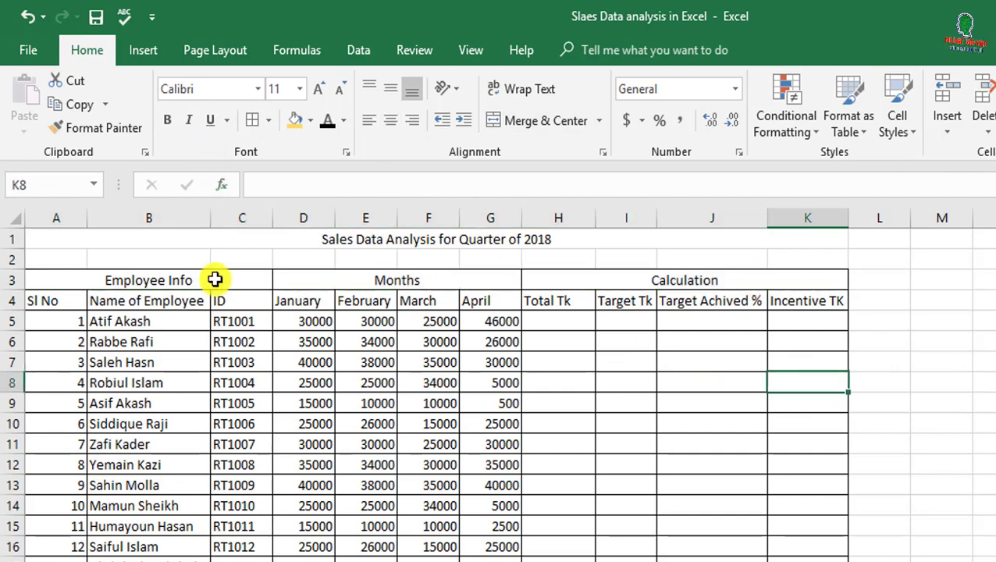
Step: Merge the title across A1:K2 and centre it vertically with Middle Align
drag(73, 246, 795, 258)
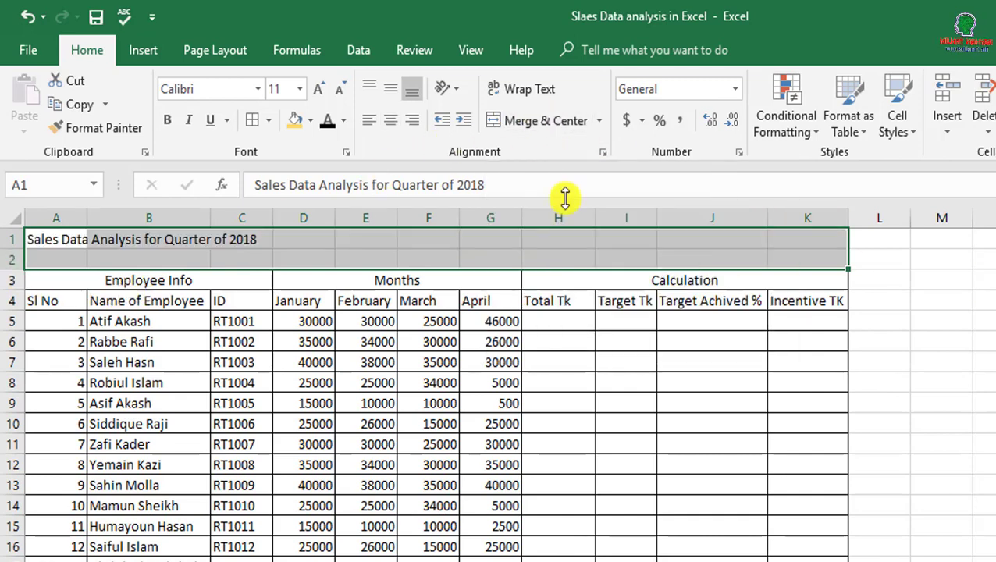
click(529, 125)
click(616, 261)
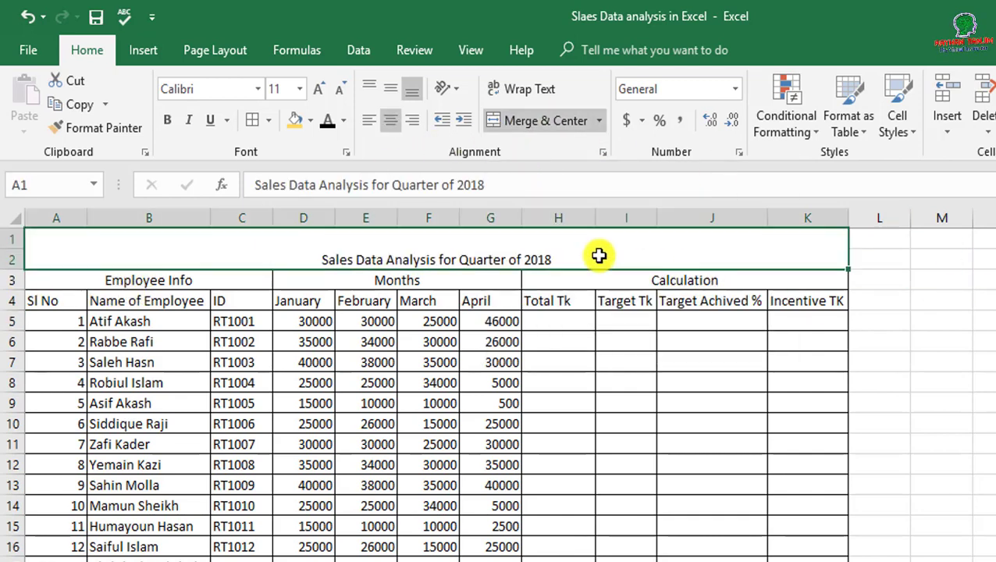
click(390, 87)
click(992, 295)
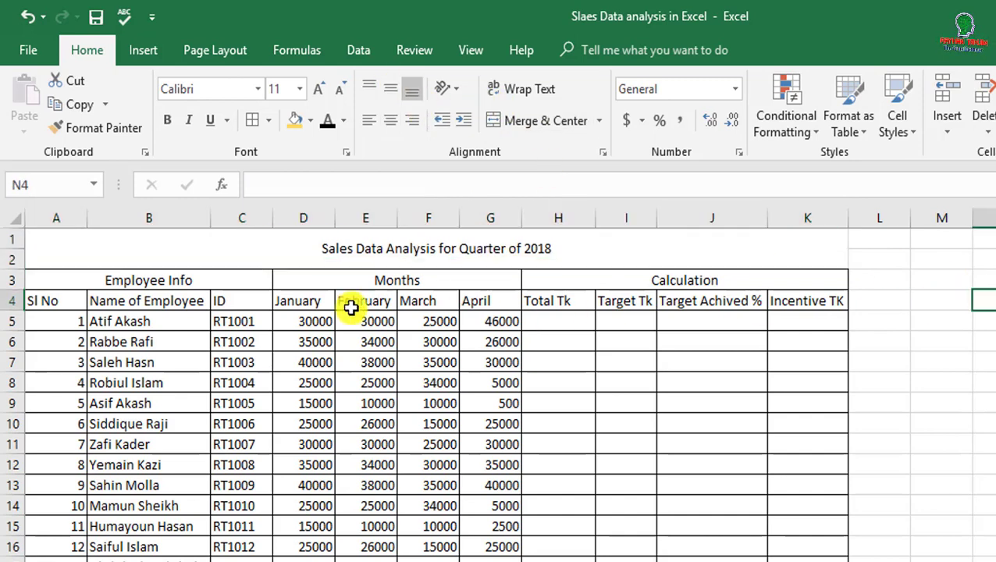
click(15, 218)
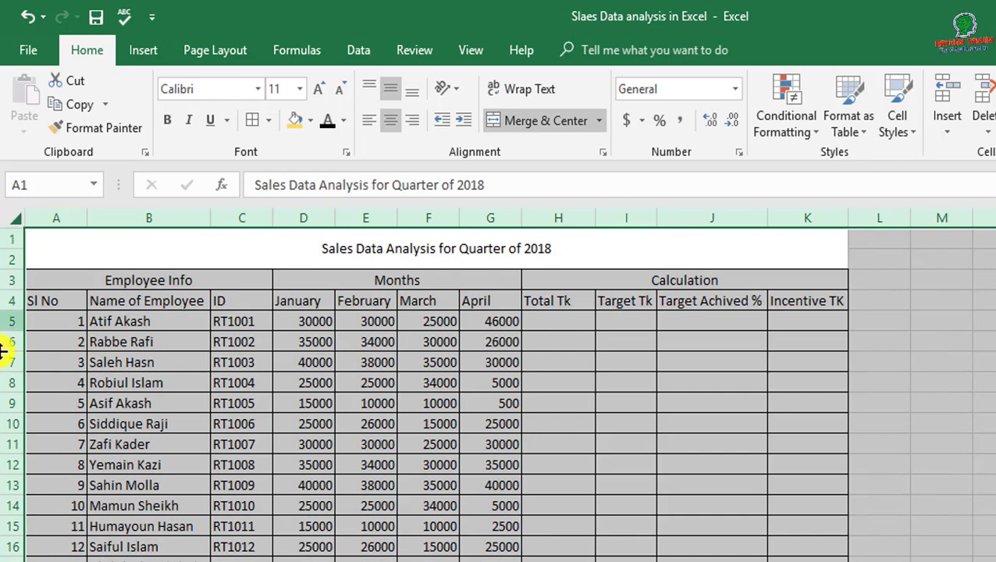
Step: Set the whole sheet's font to Times New Roman
click(219, 90)
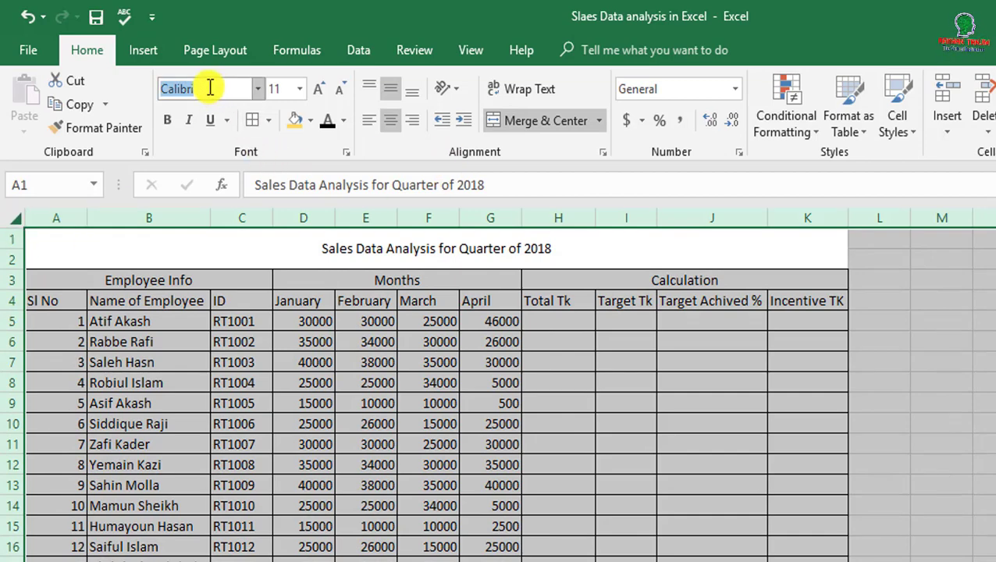
text(Times New Roma)
key(Return)
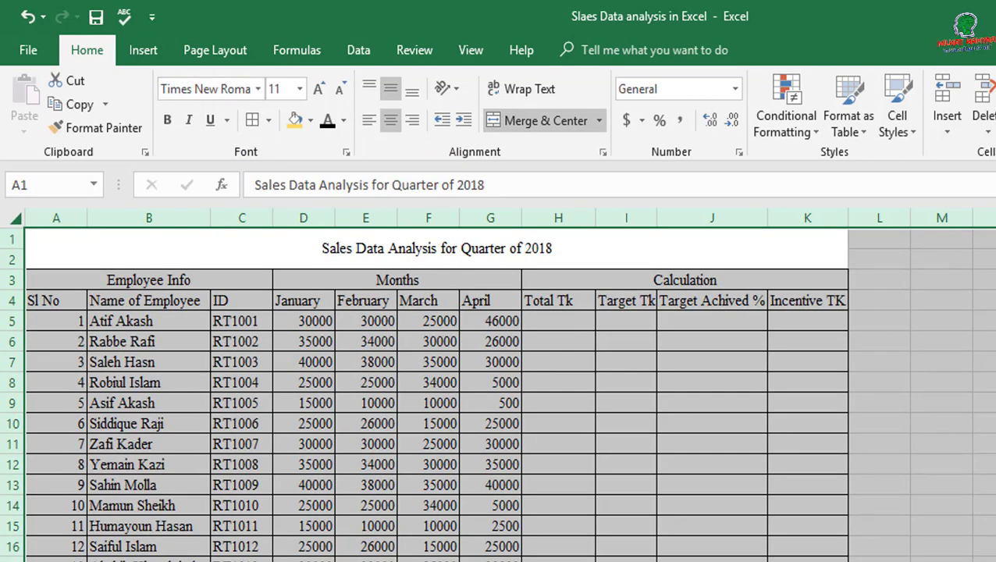
click(992, 424)
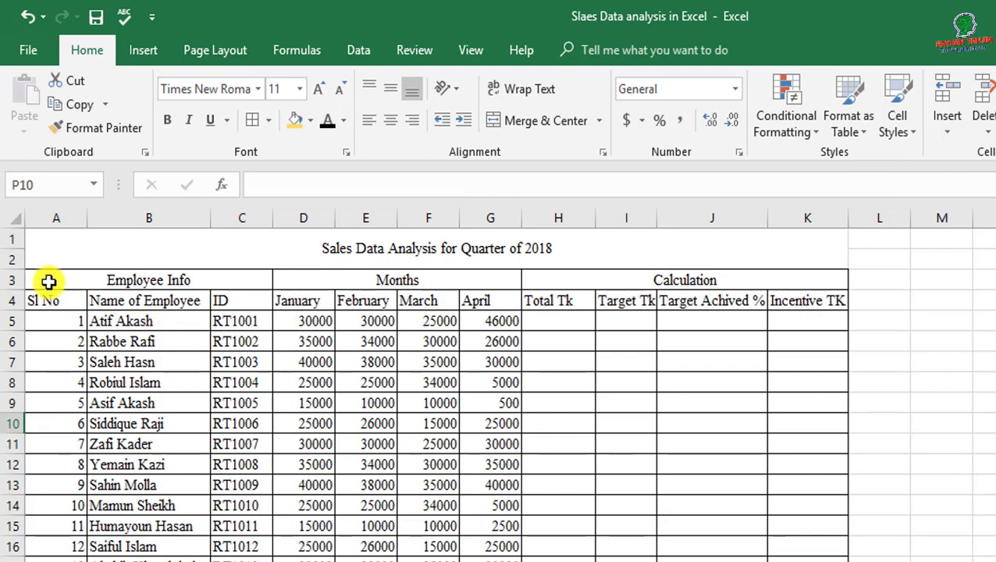
Step: Make the two header rows bold with a gold fill
drag(49, 283, 726, 291)
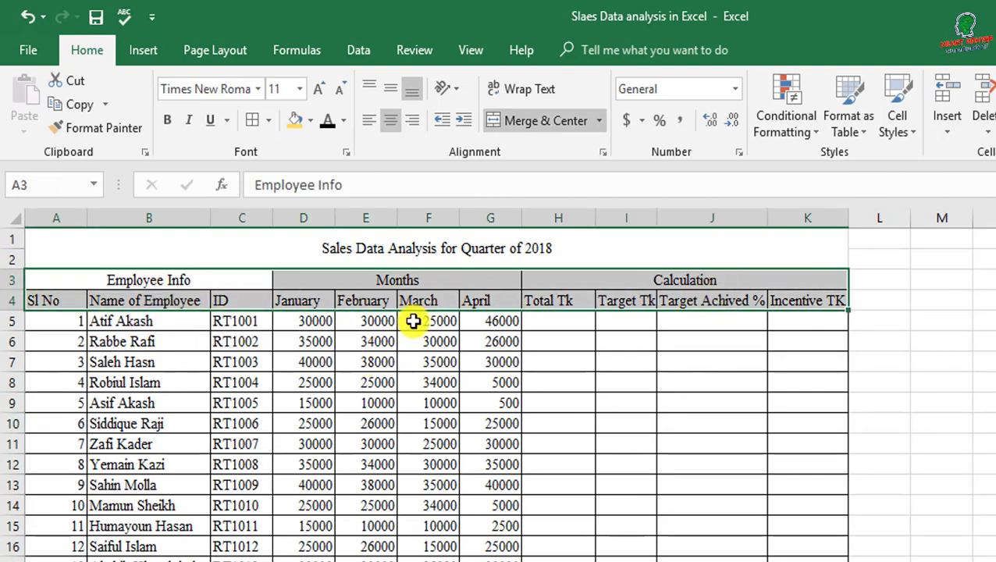
click(167, 119)
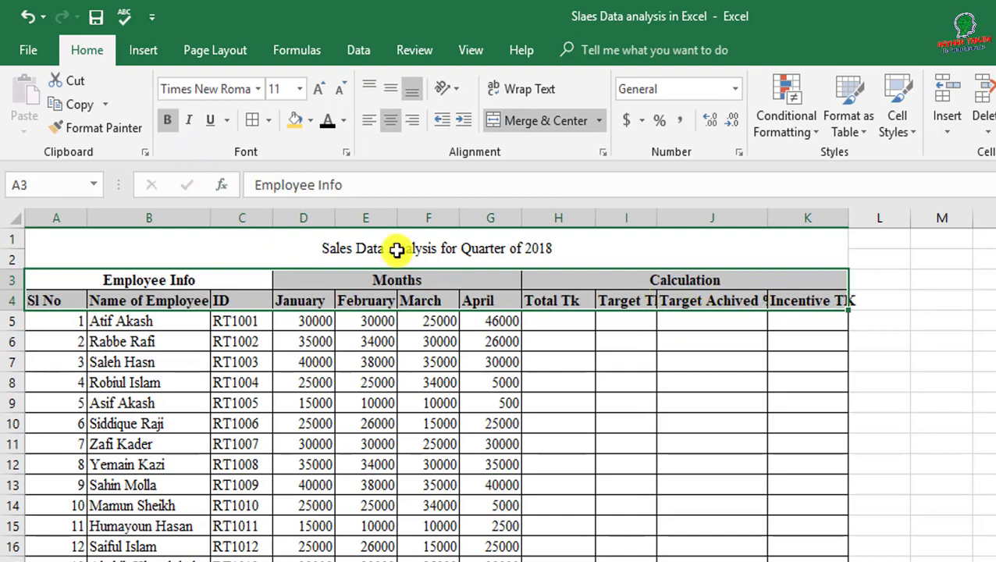
click(296, 121)
click(411, 360)
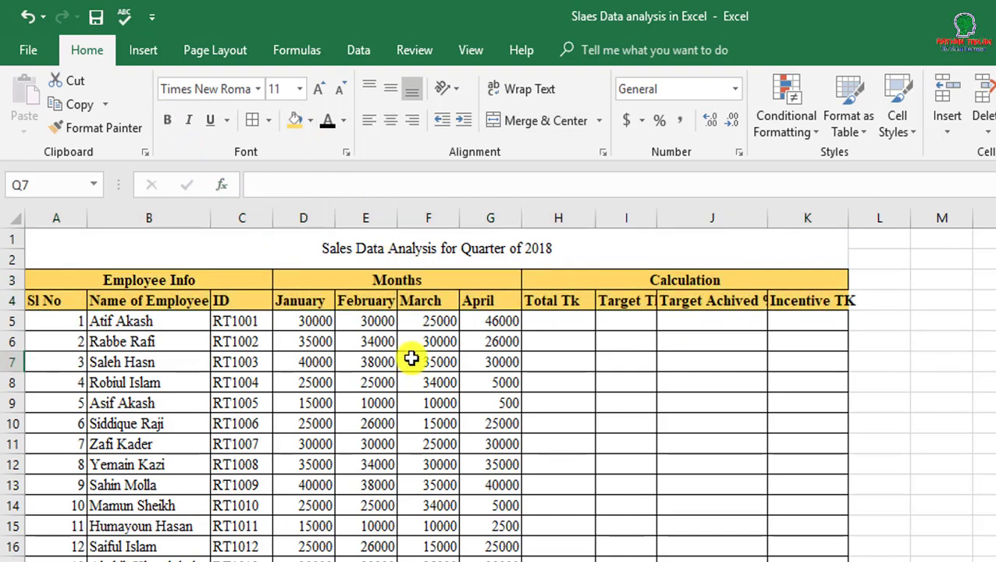
Step: Give the merged title a light green fill and font size 20
click(167, 249)
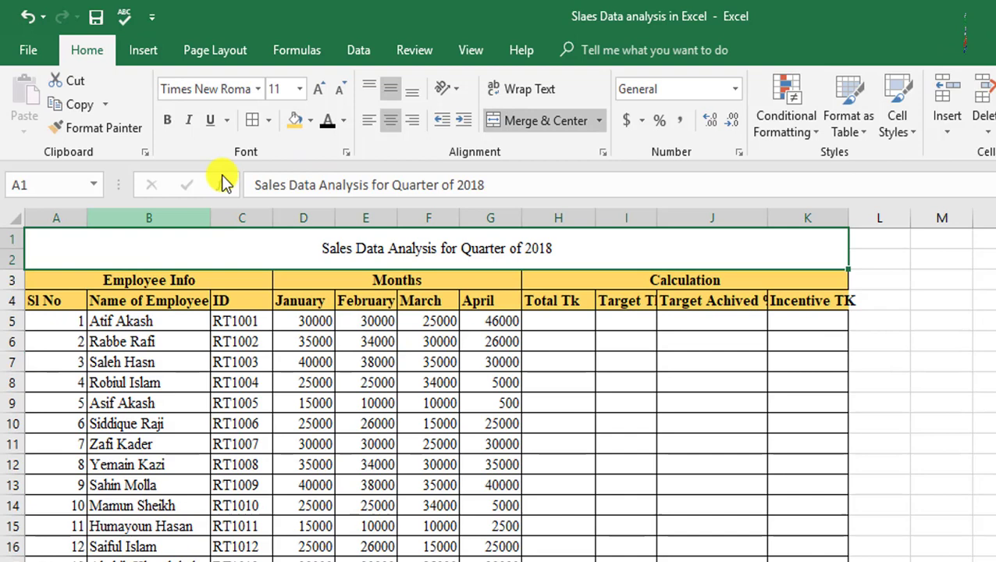
click(311, 120)
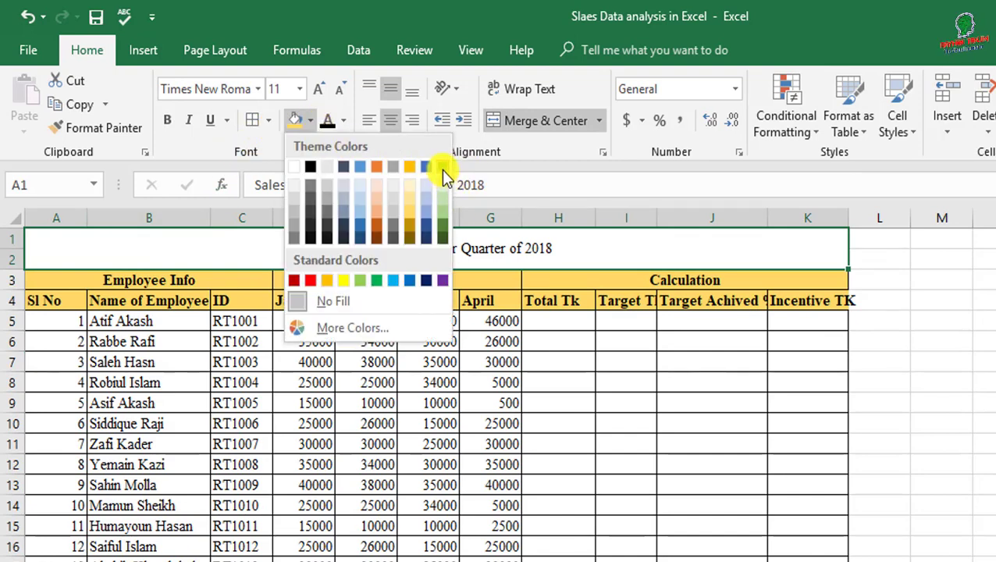
click(442, 167)
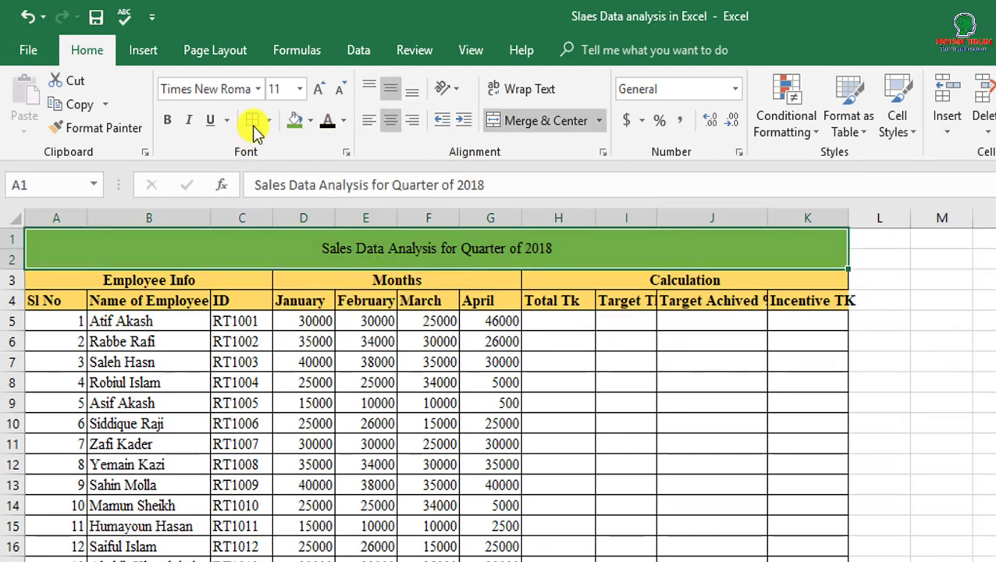
click(312, 122)
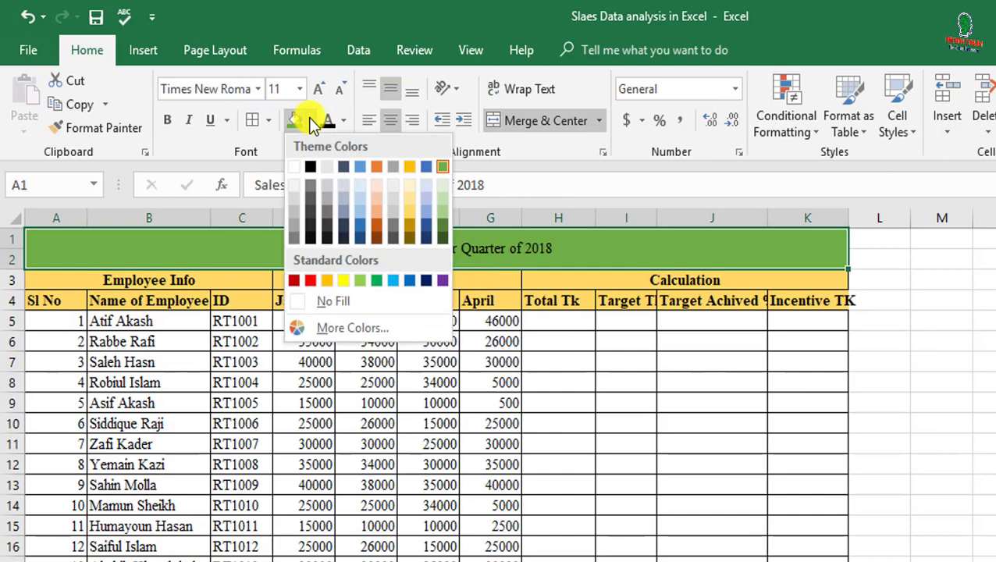
click(446, 216)
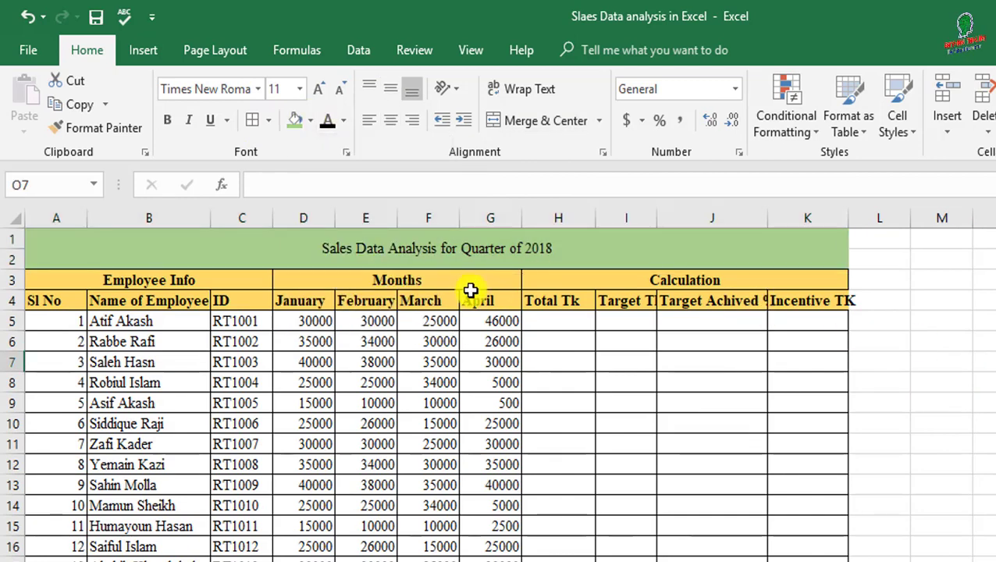
click(493, 258)
click(299, 89)
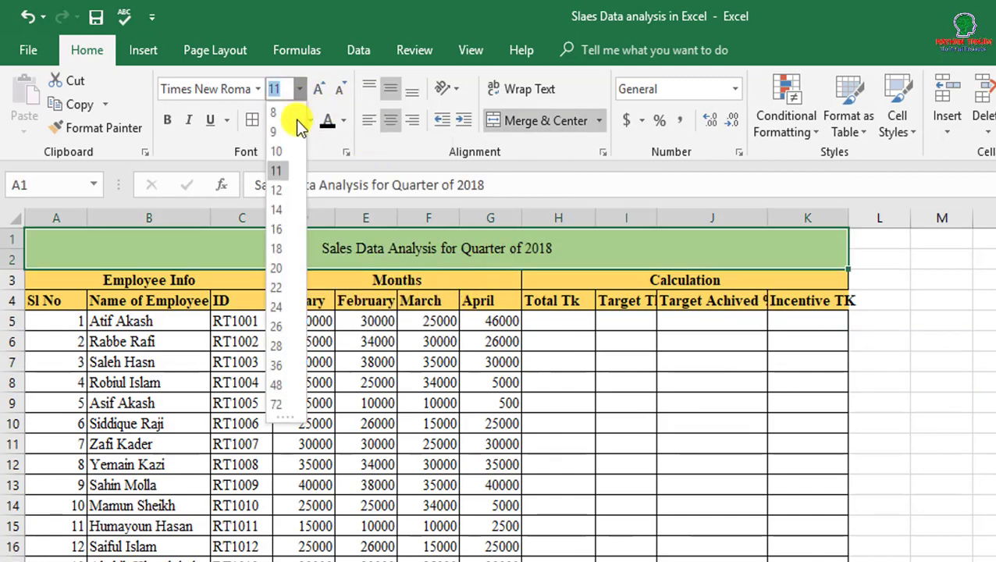
click(277, 266)
click(943, 349)
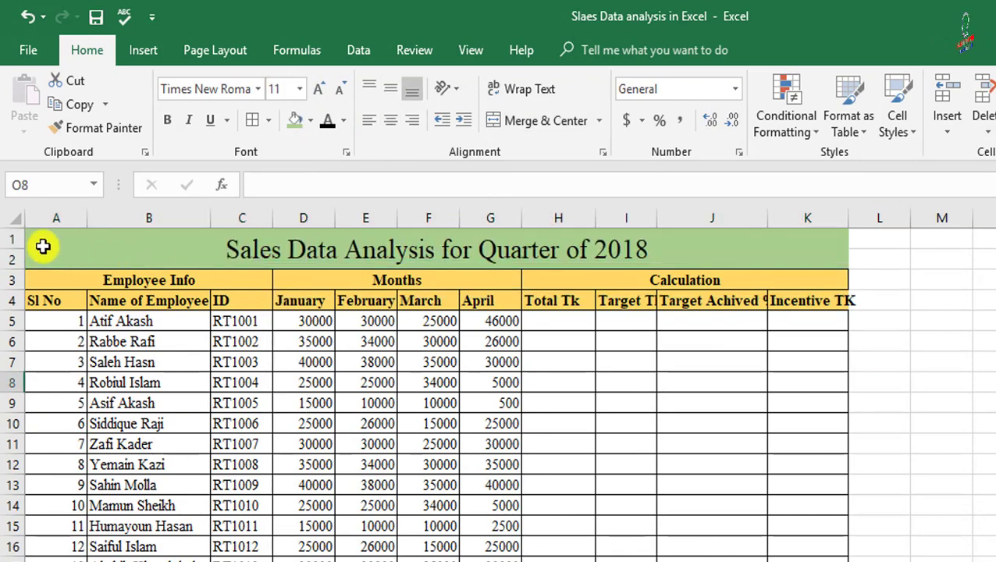
Step: Insert a blank row above the title and a blank column left of the table
right_click(12, 234)
click(58, 378)
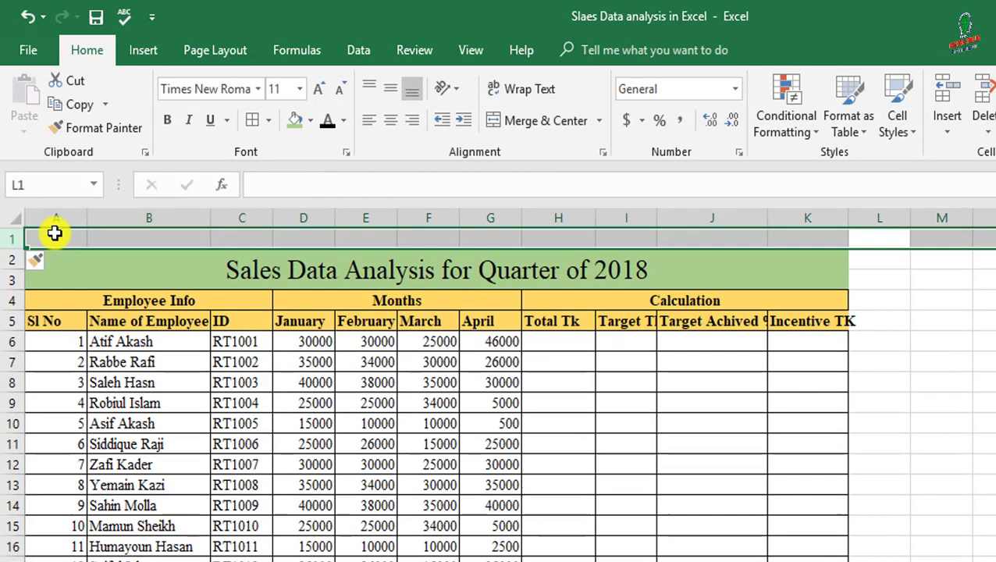
click(55, 221)
right_click(54, 221)
click(99, 362)
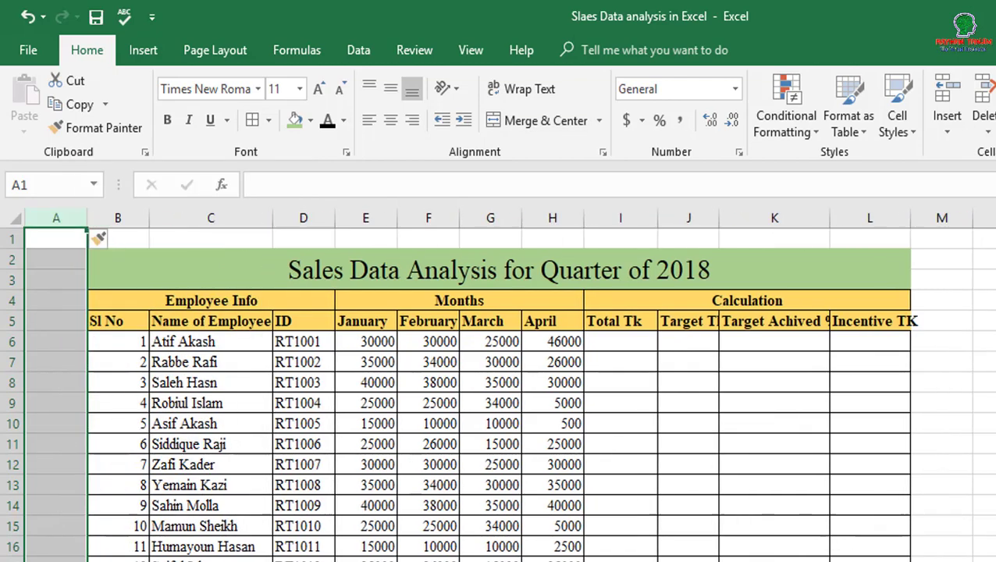
click(390, 382)
click(200, 269)
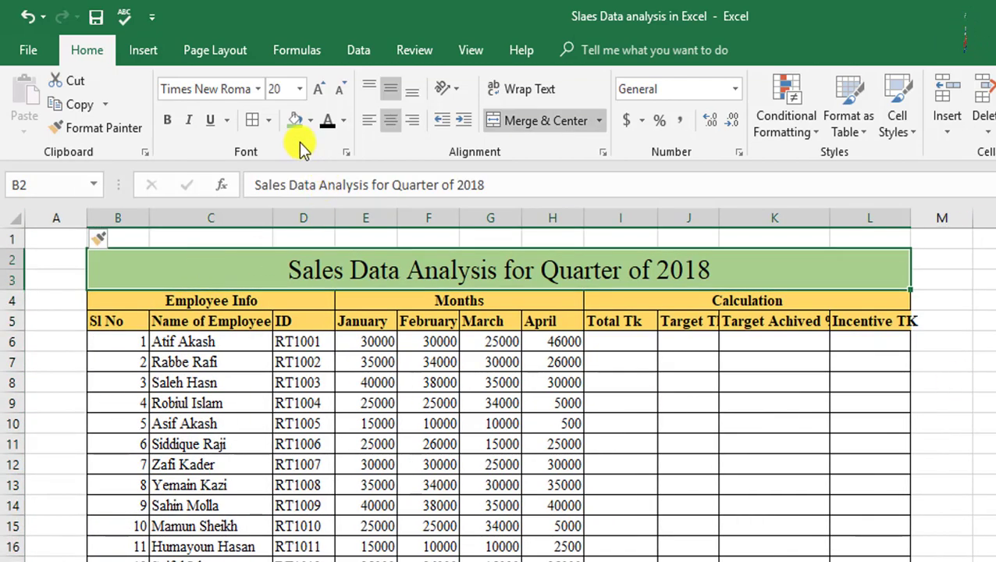
click(269, 121)
Step: Give the title a thick outside border and AutoFit columns L, K and J to their headers
click(277, 345)
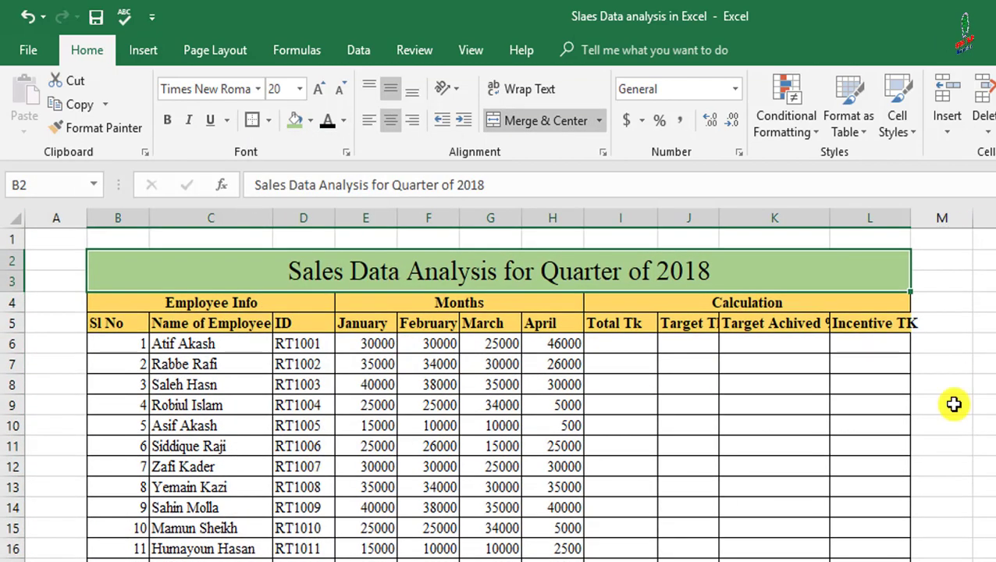
click(951, 387)
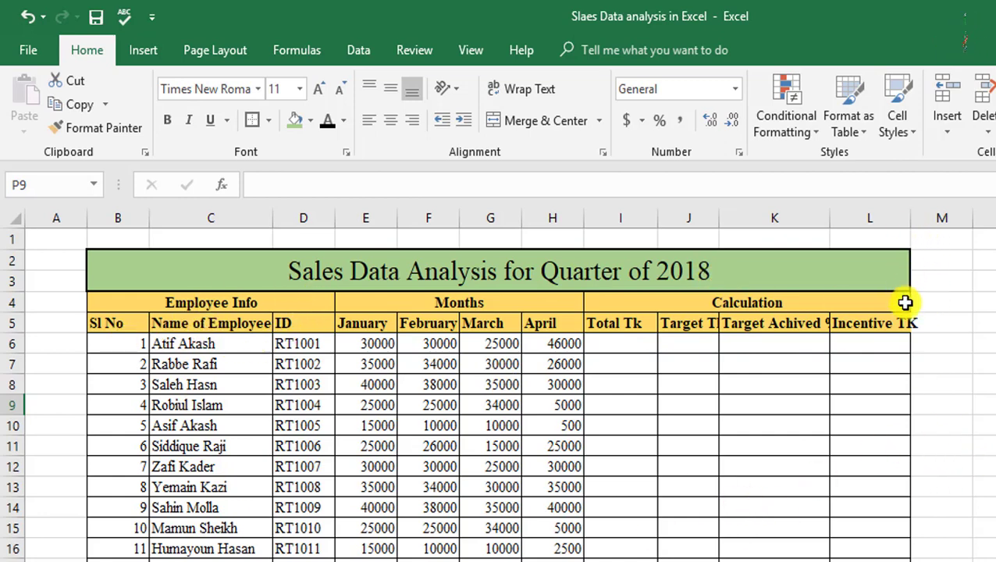
double_click(911, 218)
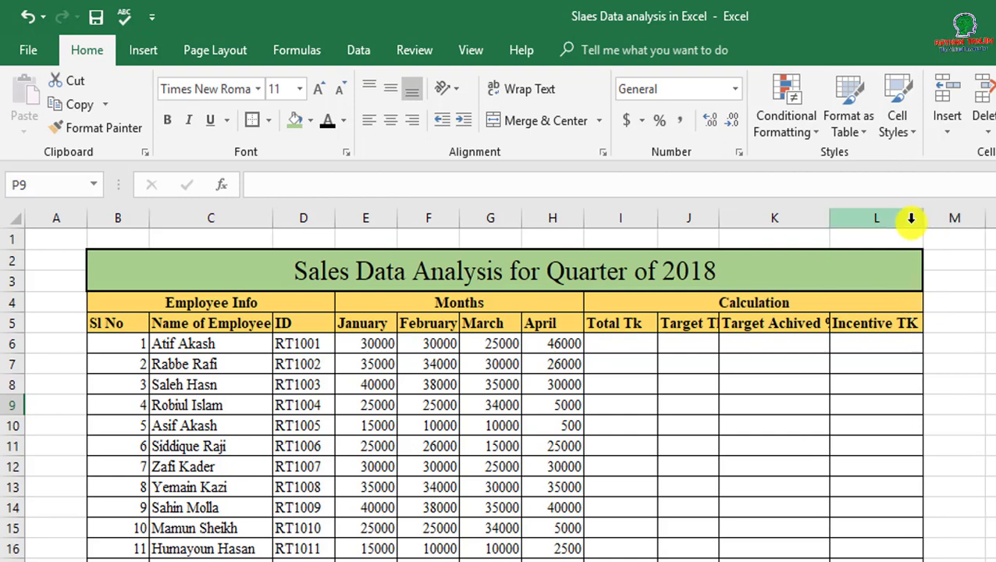
double_click(830, 219)
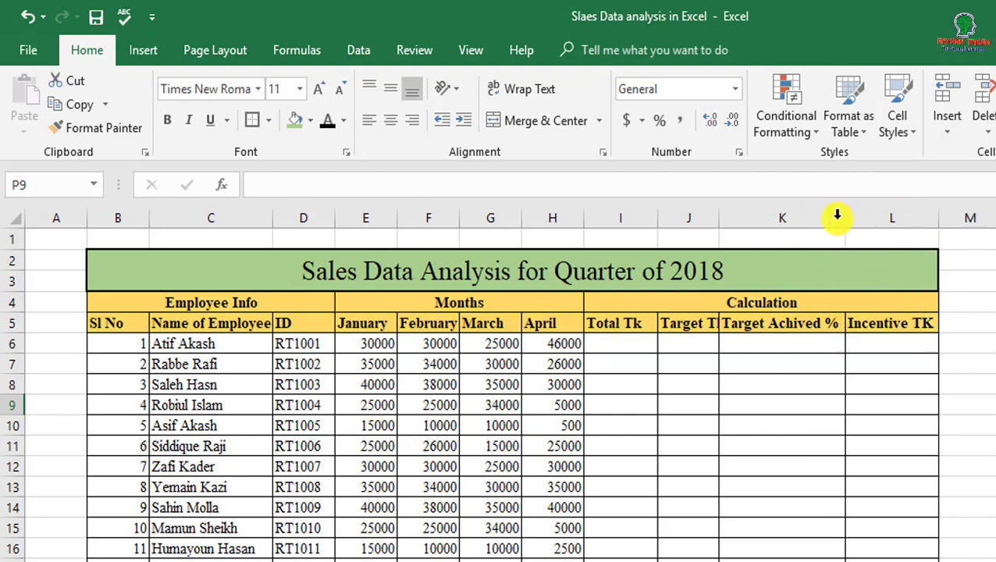
double_click(720, 218)
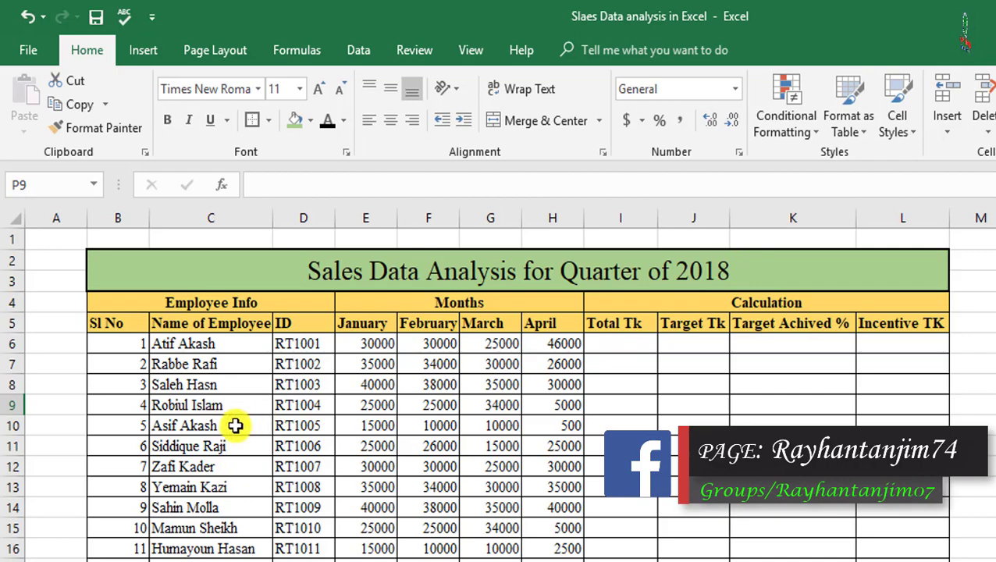
scroll(607, 539, down, 4)
scroll(607, 540, up, 3)
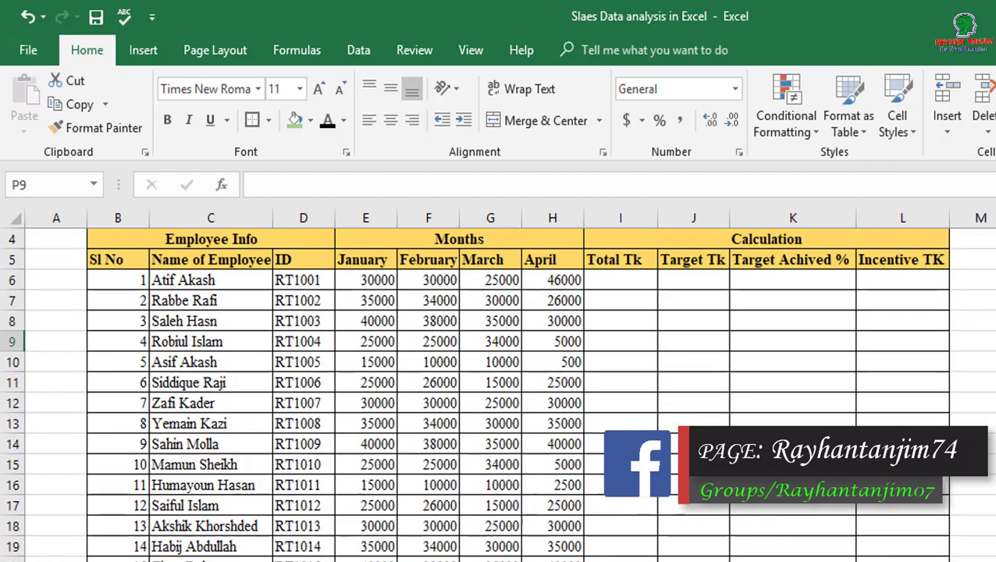
scroll(607, 539, up, 1)
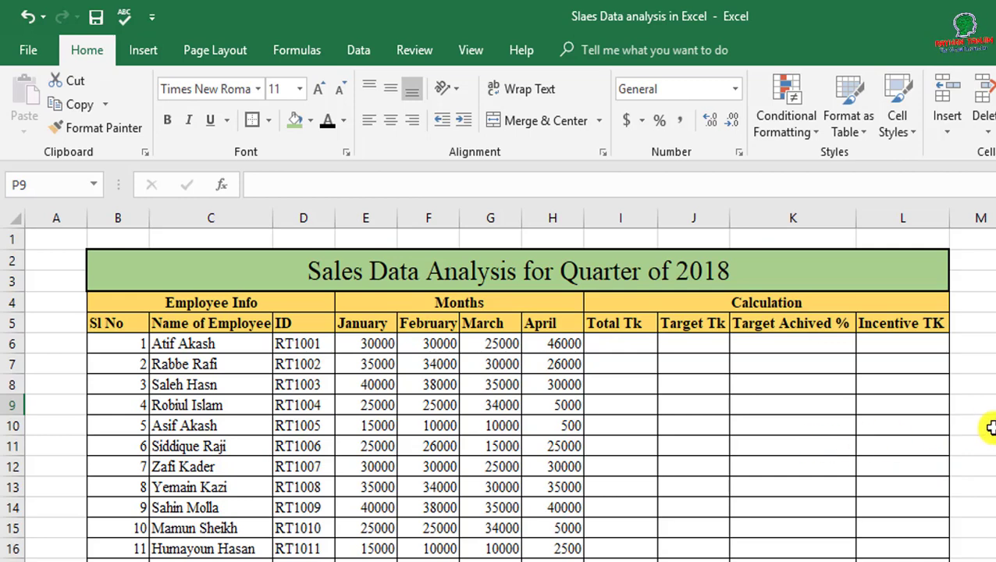
click(629, 348)
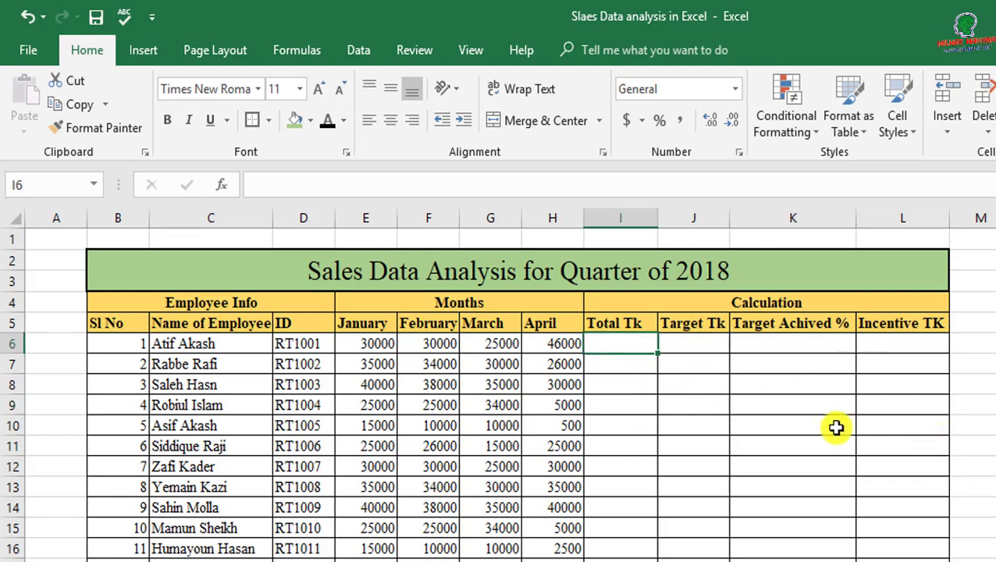
Step: Convert the range B5:L28 into an Excel table with headers
click(102, 322)
mouse_move(300, 342)
mouse_down()
mouse_move(898, 561)
mouse_move(740, 540)
mouse_up()
click(114, 40)
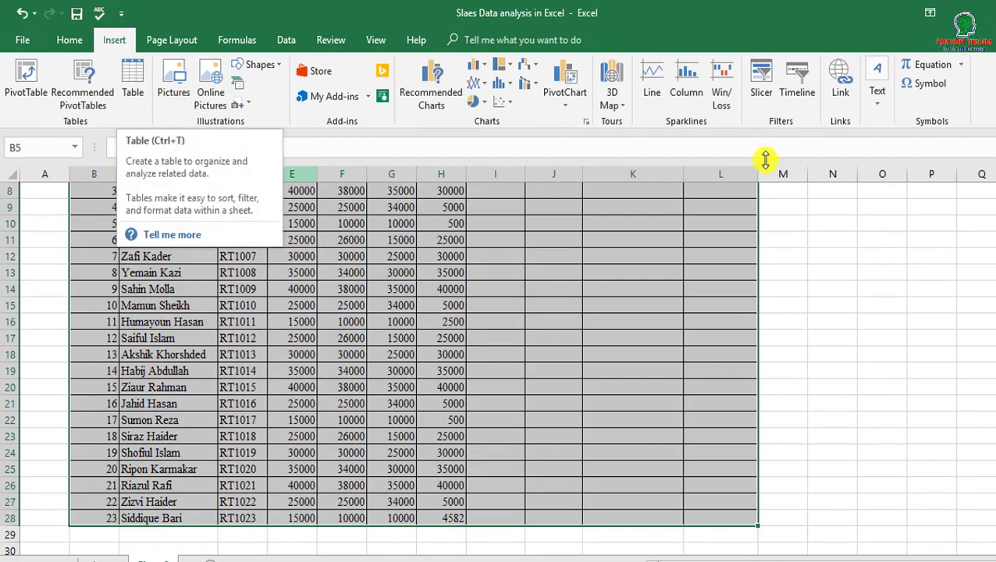
click(133, 85)
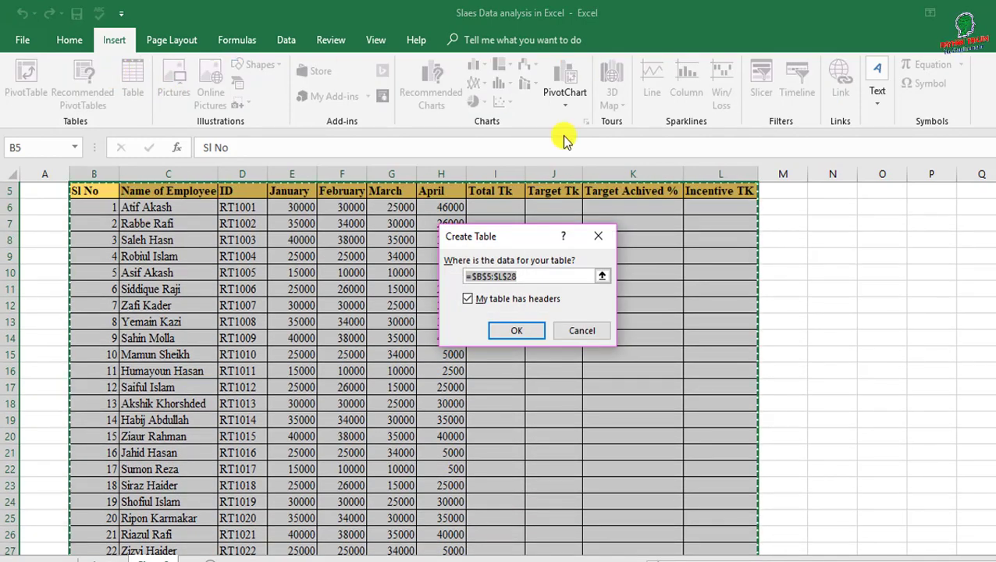
click(517, 331)
Step: Replace the table's blue style with a green banded table style
click(638, 300)
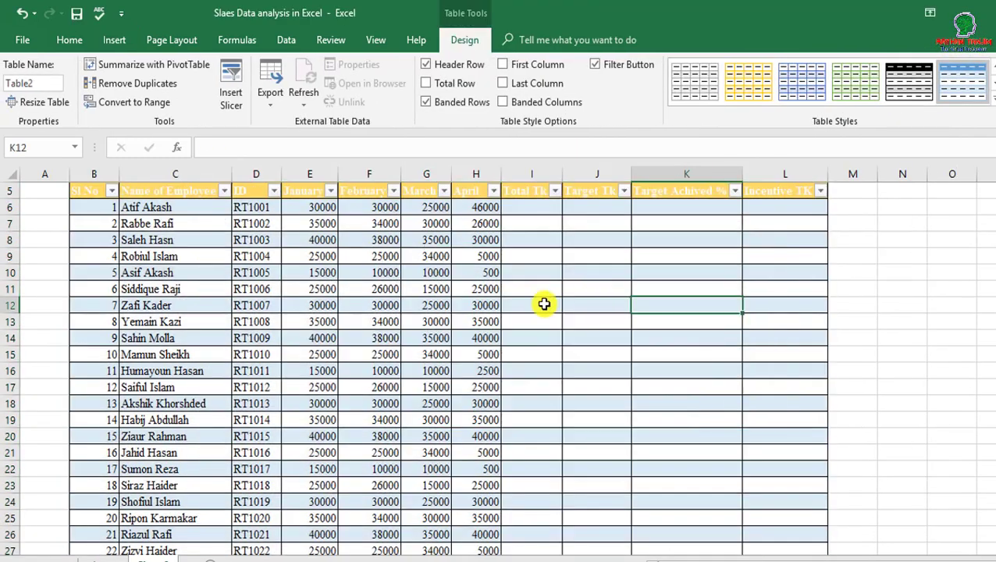
scroll(500, 320, up, 2)
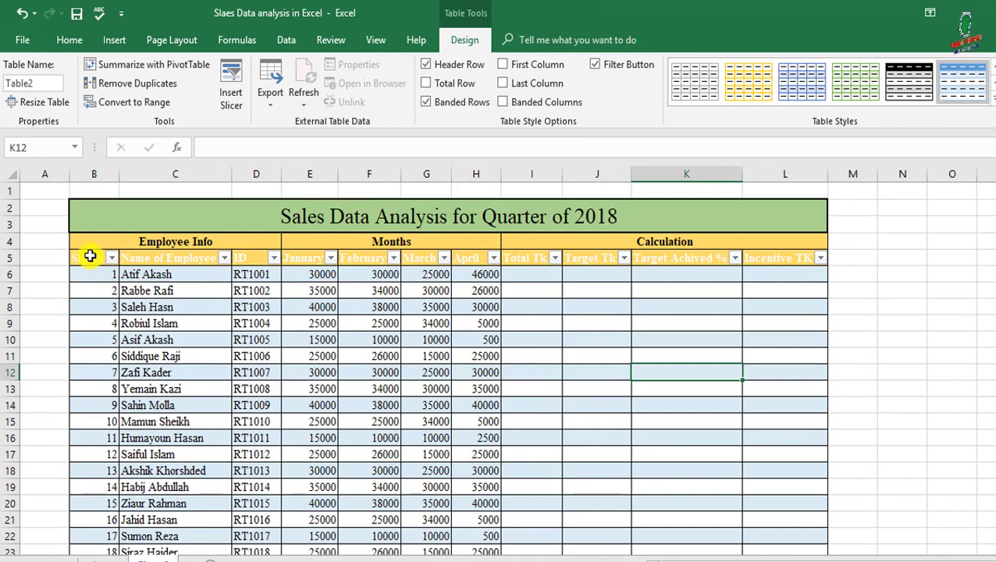
click(991, 86)
click(926, 86)
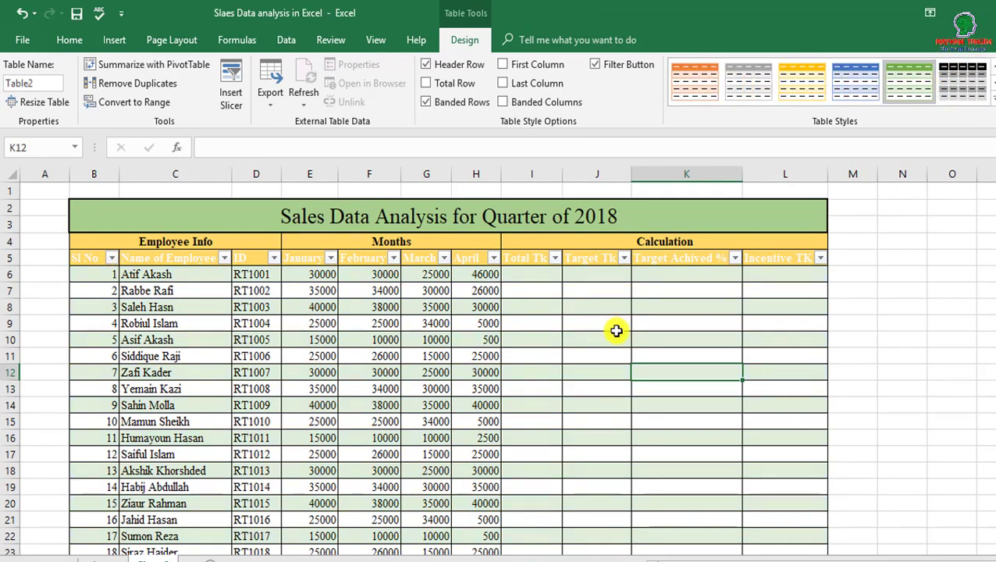
click(123, 273)
drag(86, 261, 793, 532)
click(993, 88)
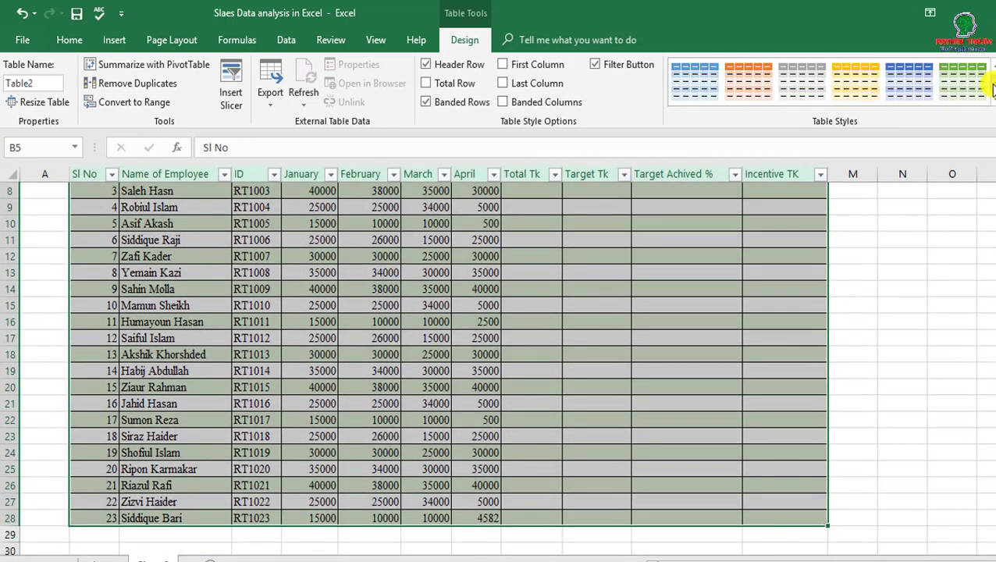
click(965, 78)
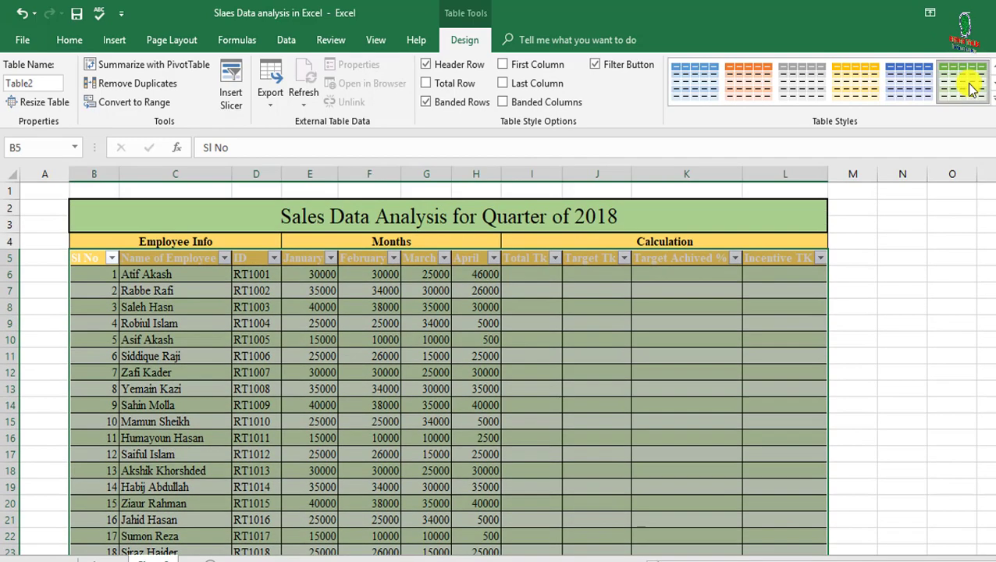
click(905, 320)
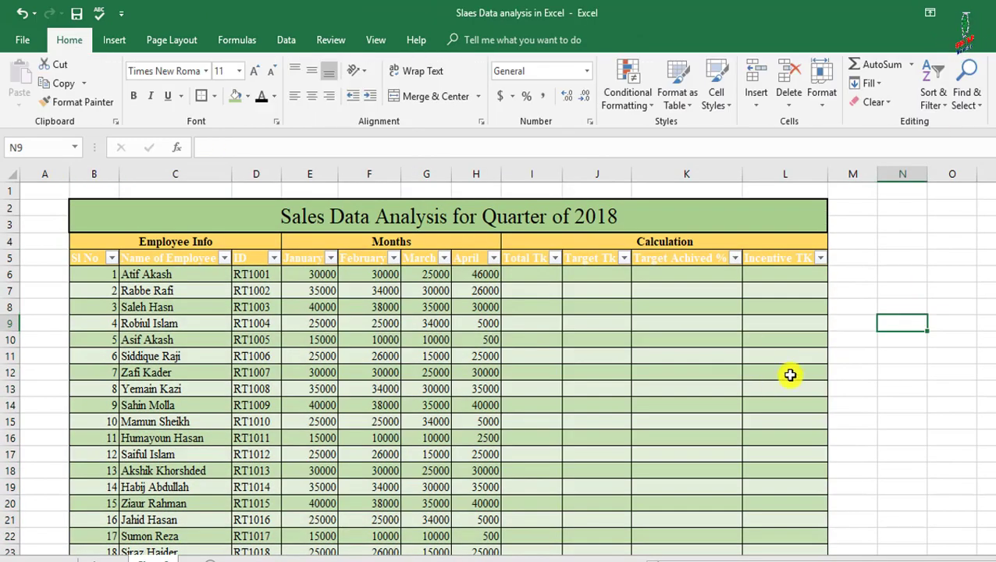
Step: Give header row B5:L5 a Green, Accent 6, Lighter 40% fill with black text
drag(85, 259, 771, 259)
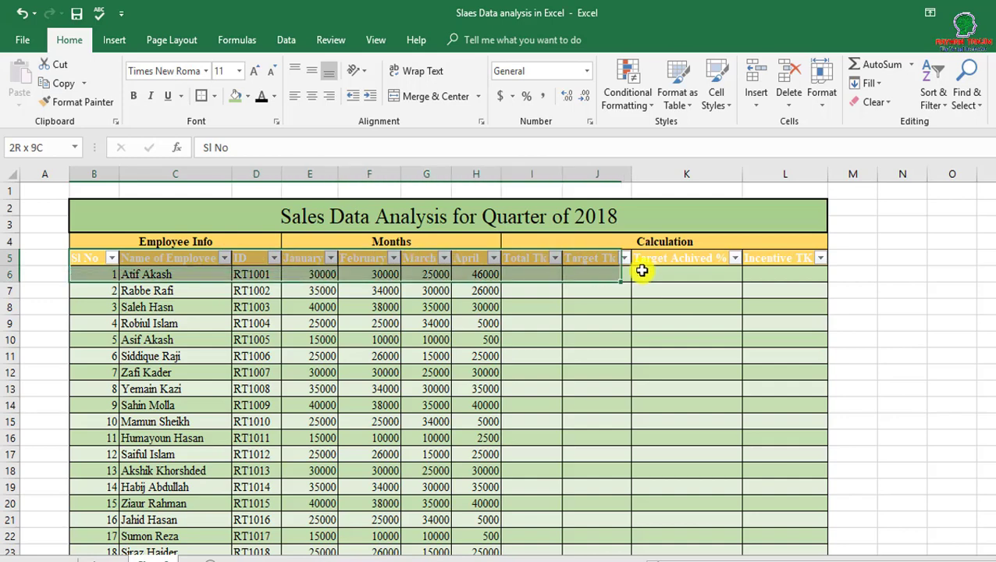
click(247, 96)
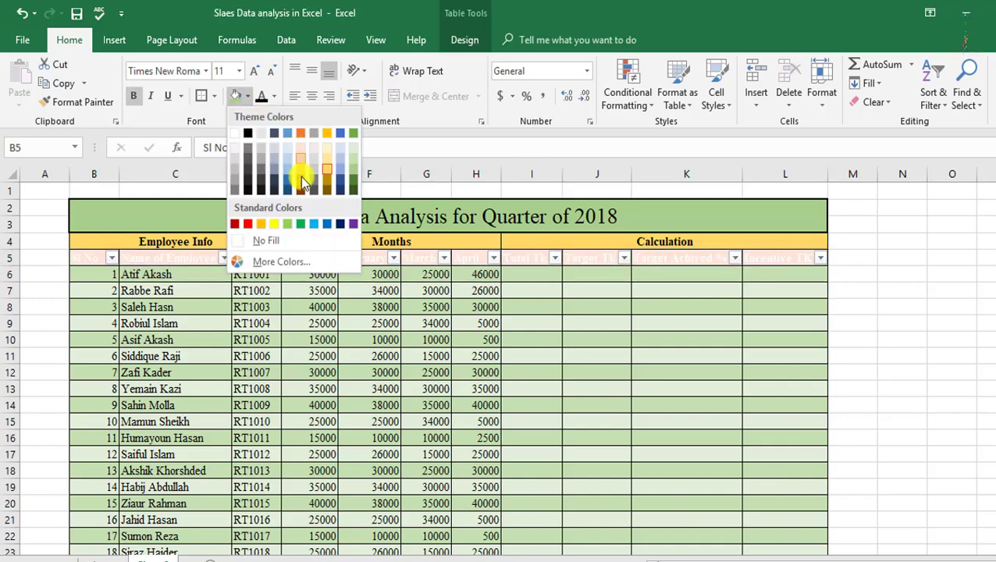
click(356, 167)
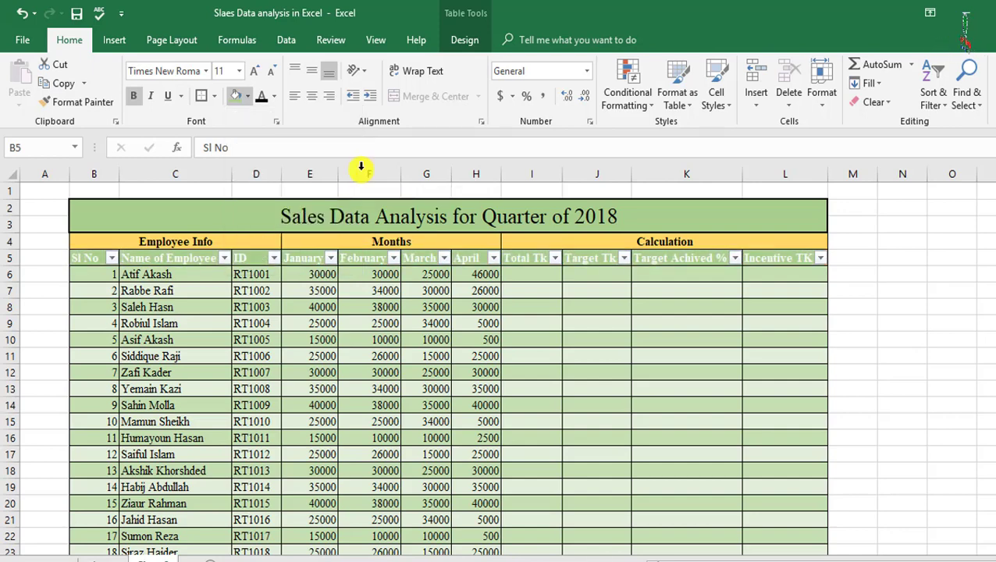
click(734, 348)
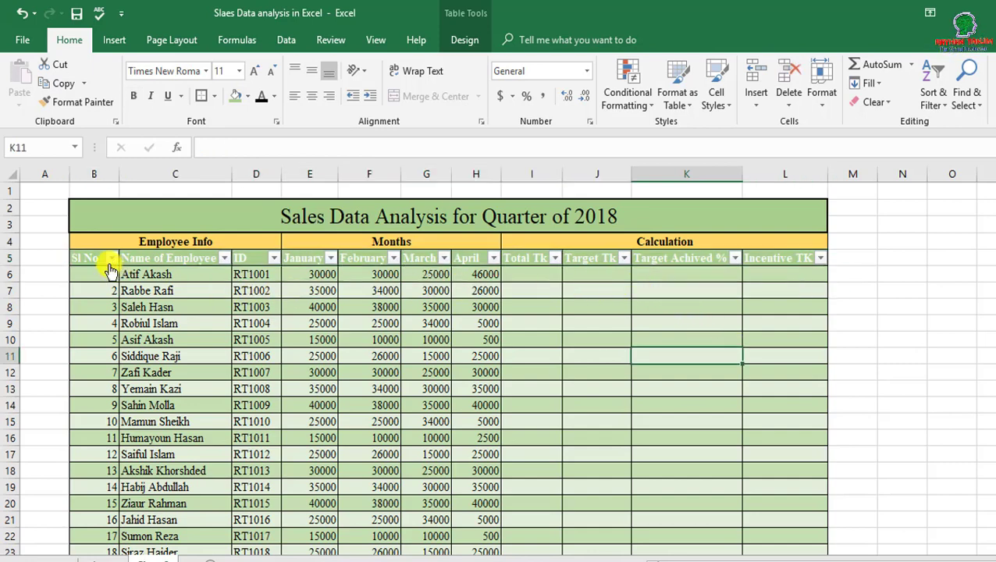
drag(107, 260, 771, 251)
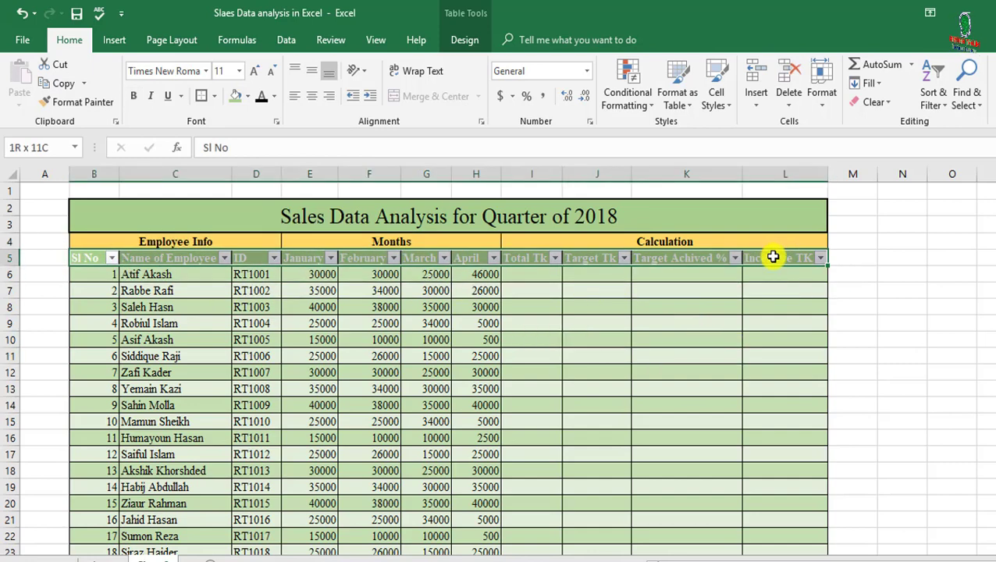
click(268, 95)
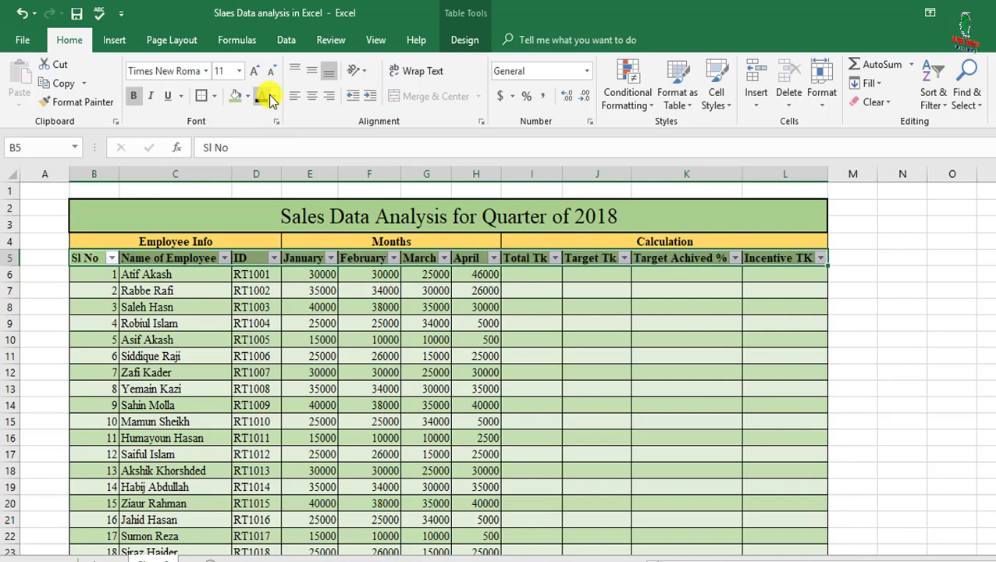
click(749, 387)
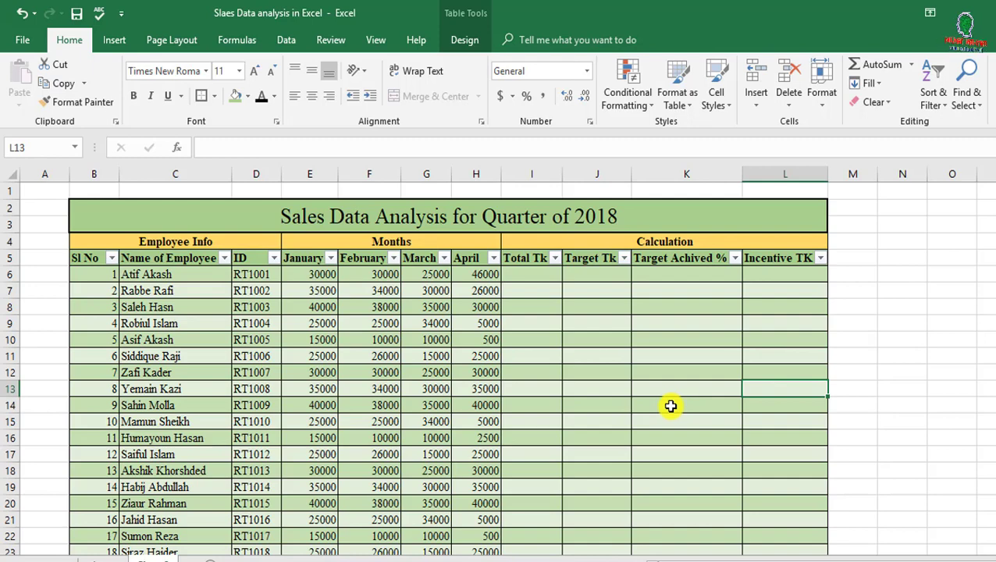
drag(530, 259, 782, 260)
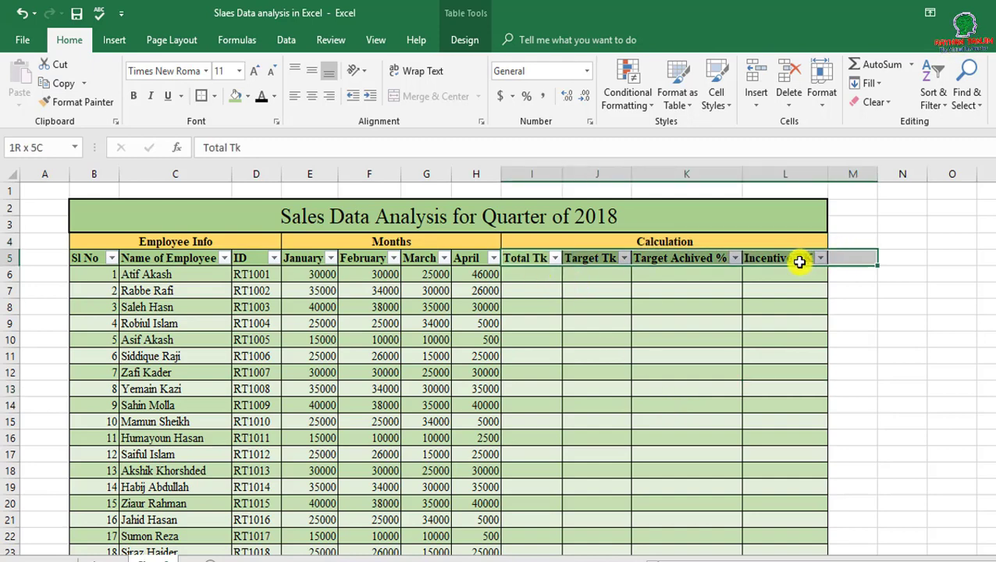
click(532, 173)
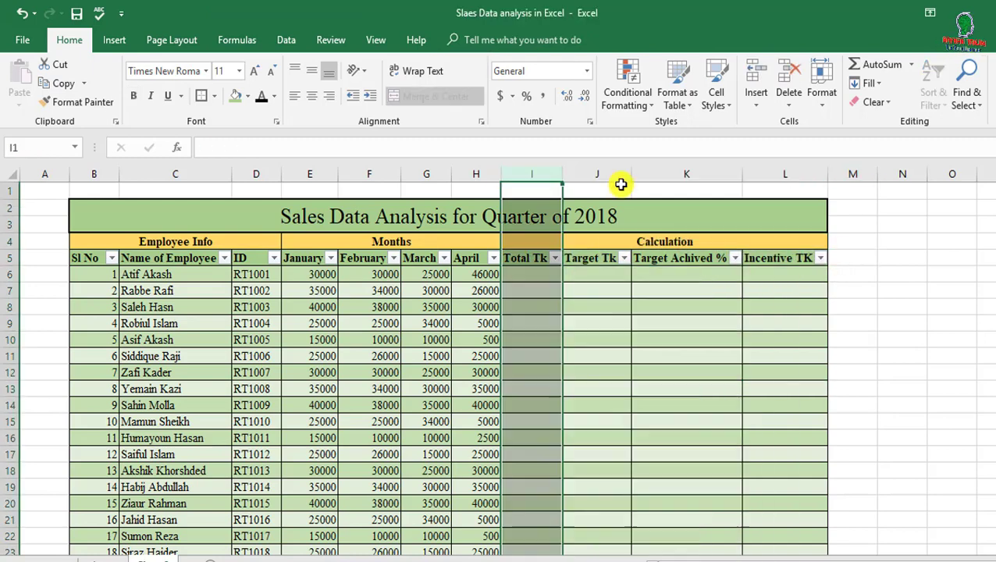
click(601, 174)
click(700, 174)
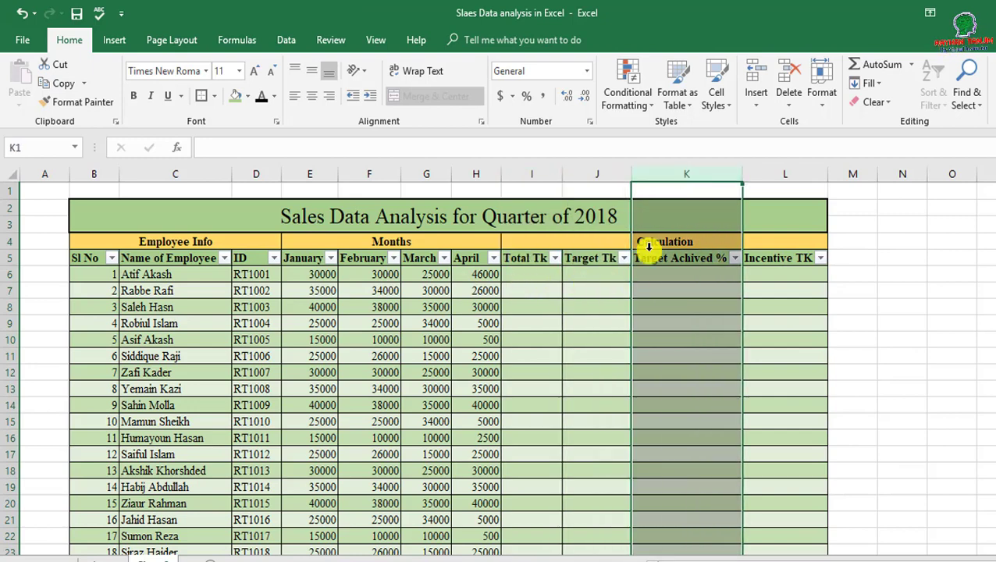
click(713, 242)
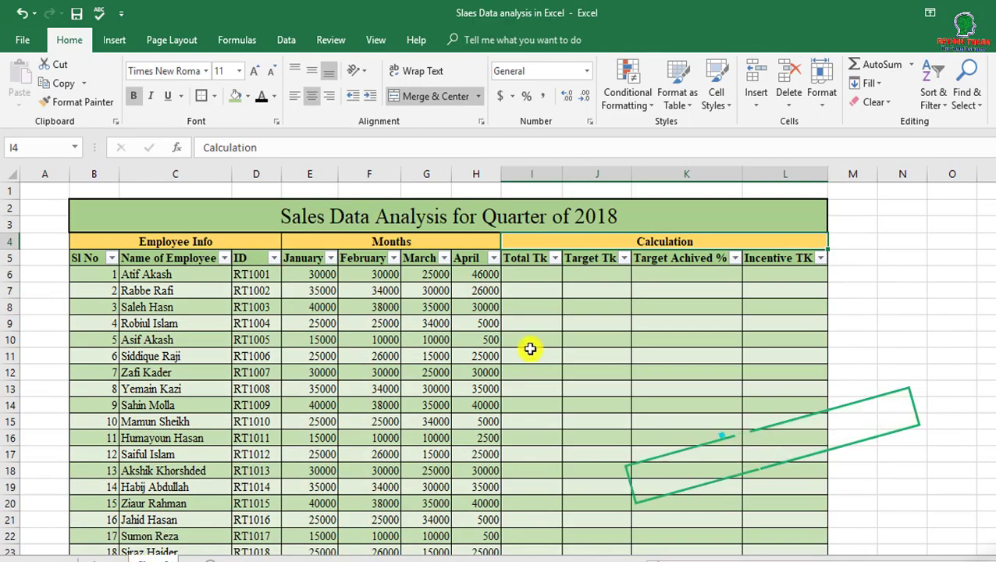
Step: Enter =SUM of January to April in I6, filling Total Tk down; first row shows 131000
click(532, 274)
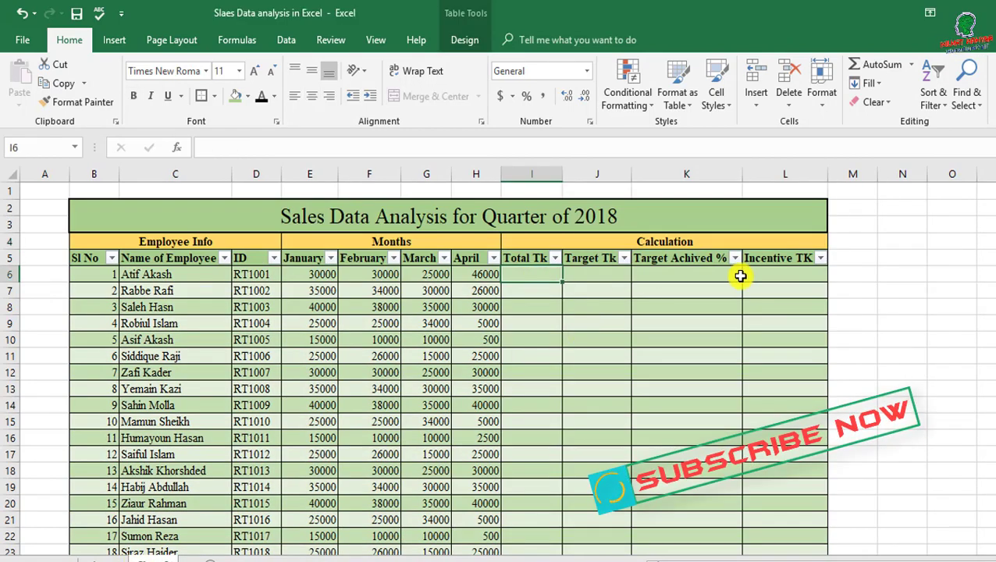
text(=)
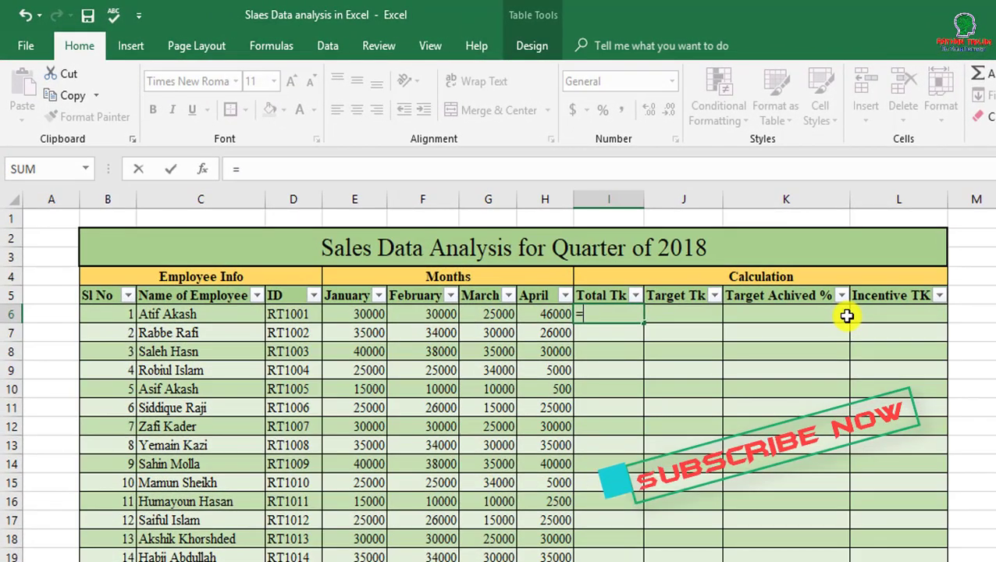
text(sum)
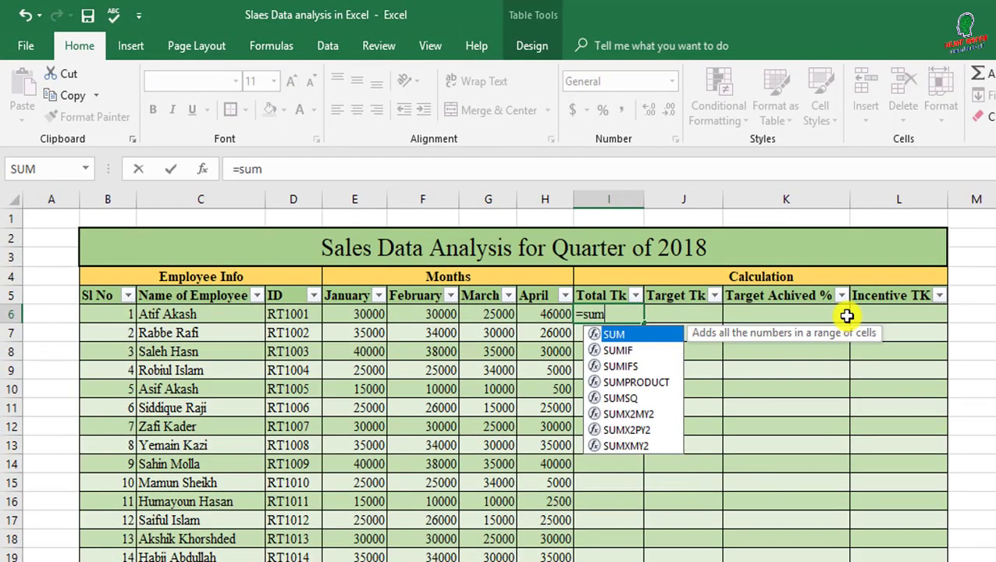
text(()
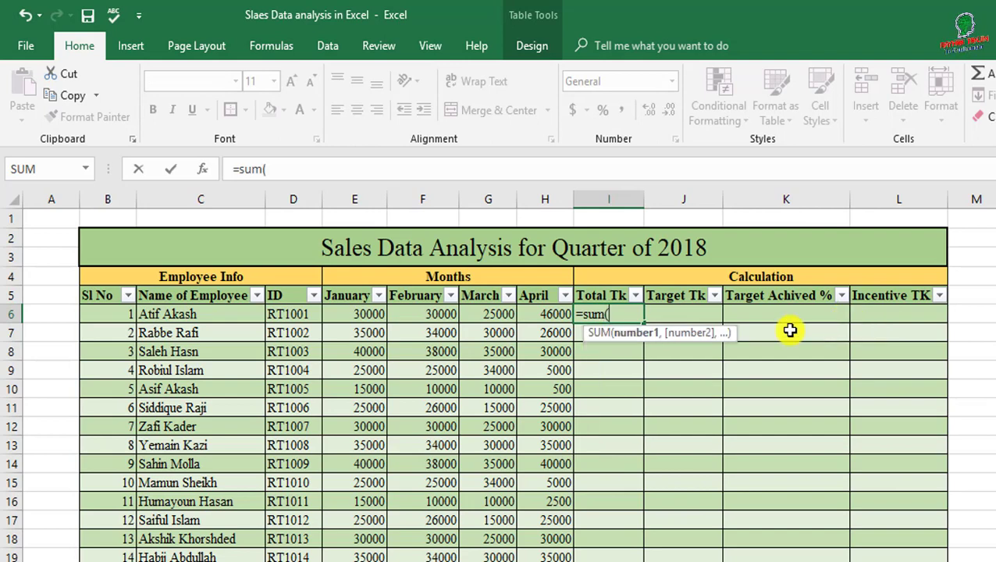
drag(364, 315, 539, 313)
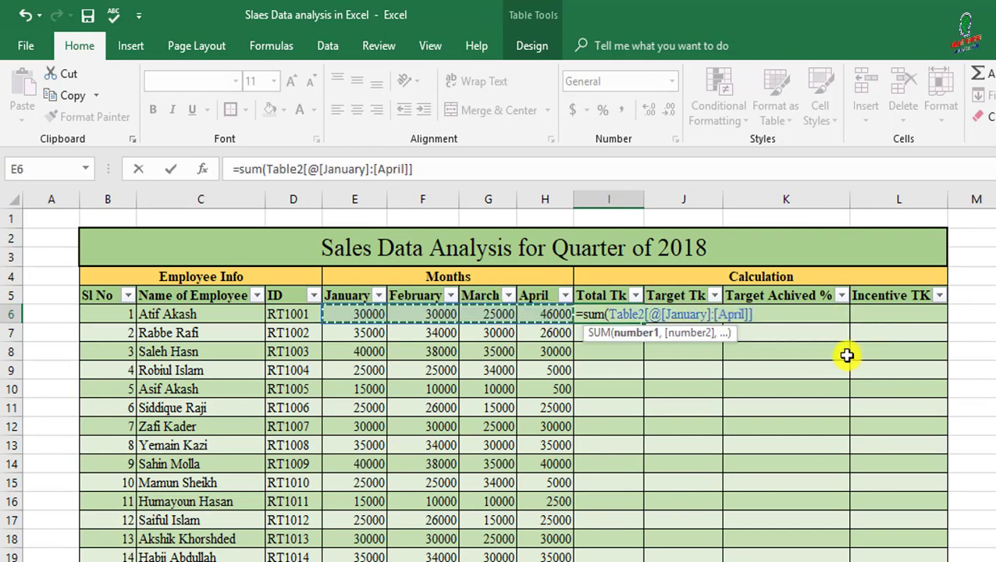
text())
key(Return)
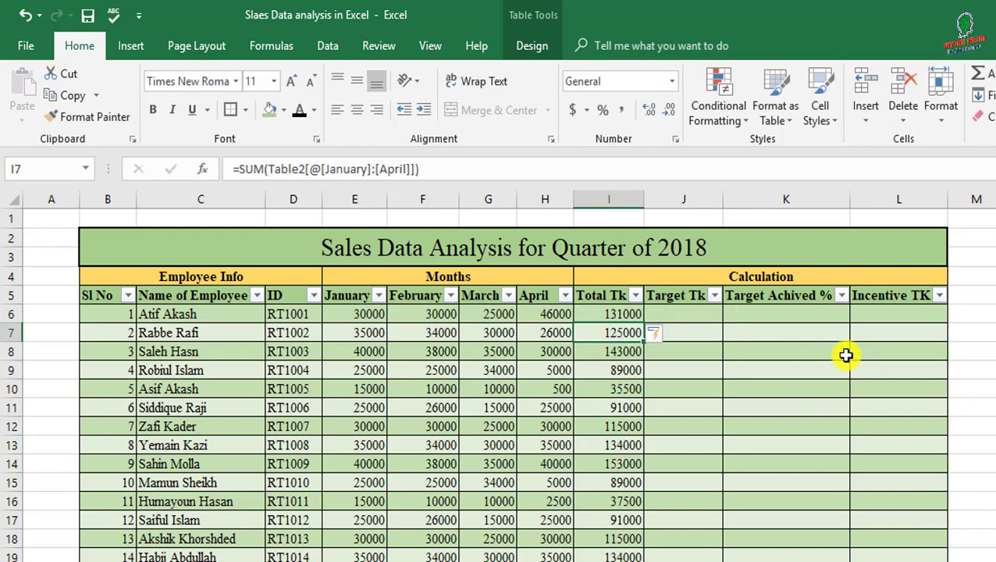
Step: Enter the 125000 target in cell J6 of the Target Tk column
scroll(643, 405, down, 2)
scroll(643, 404, down, 1)
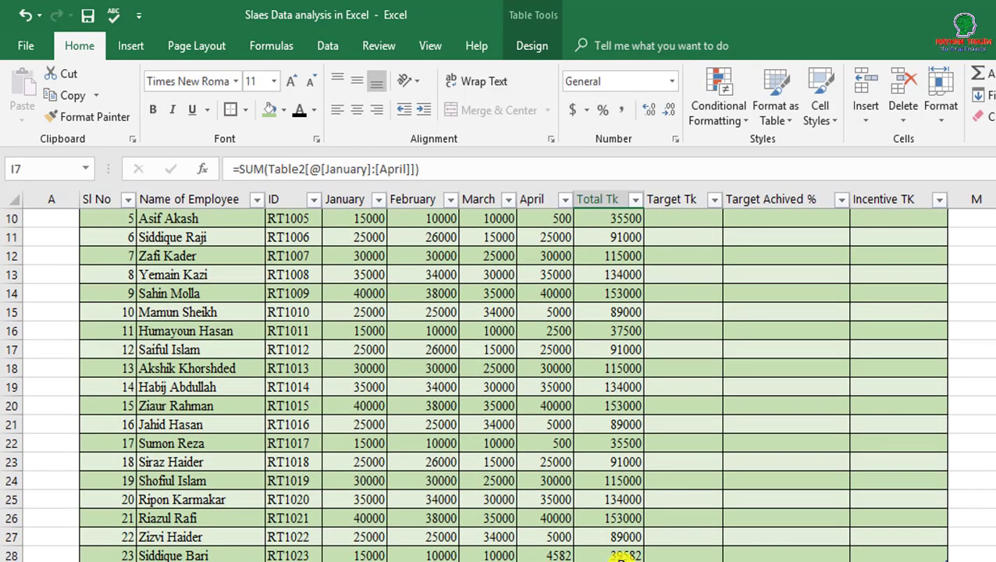
scroll(619, 556, up, 2)
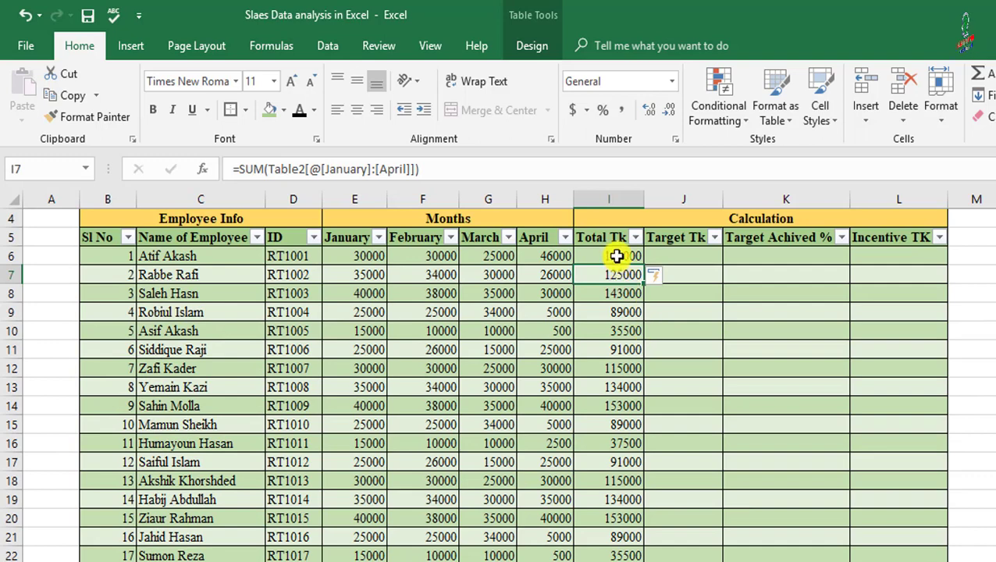
click(694, 255)
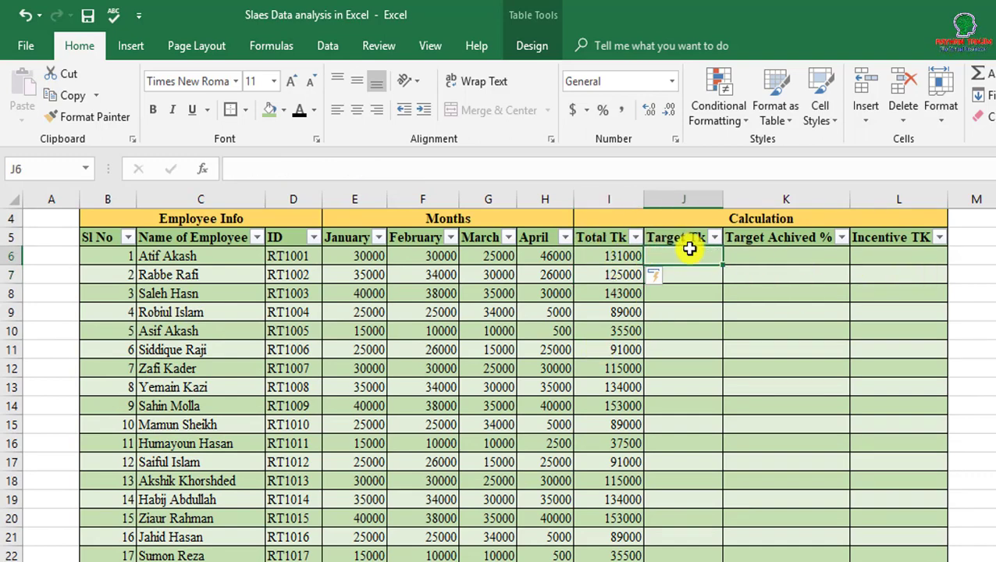
drag(331, 258, 564, 259)
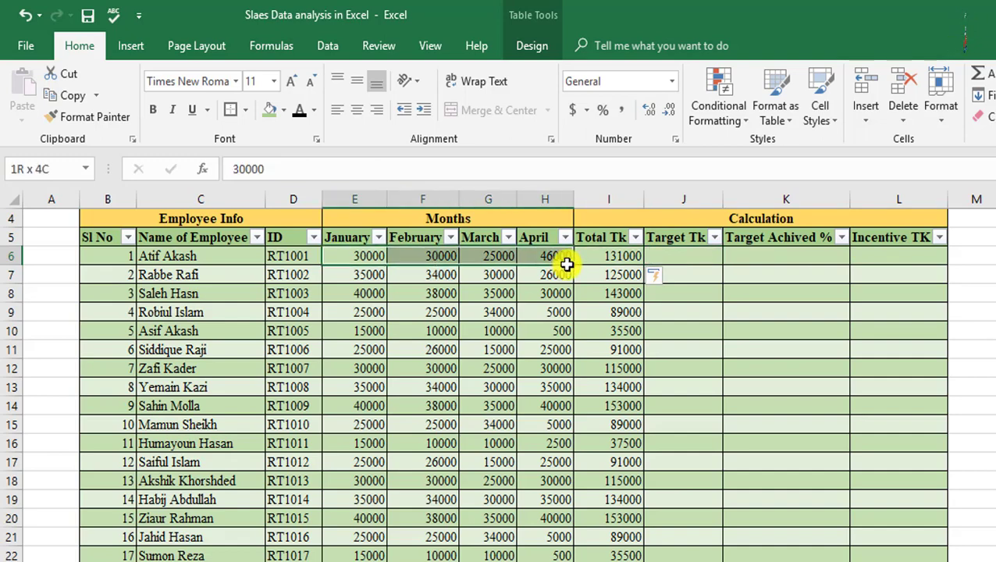
click(680, 259)
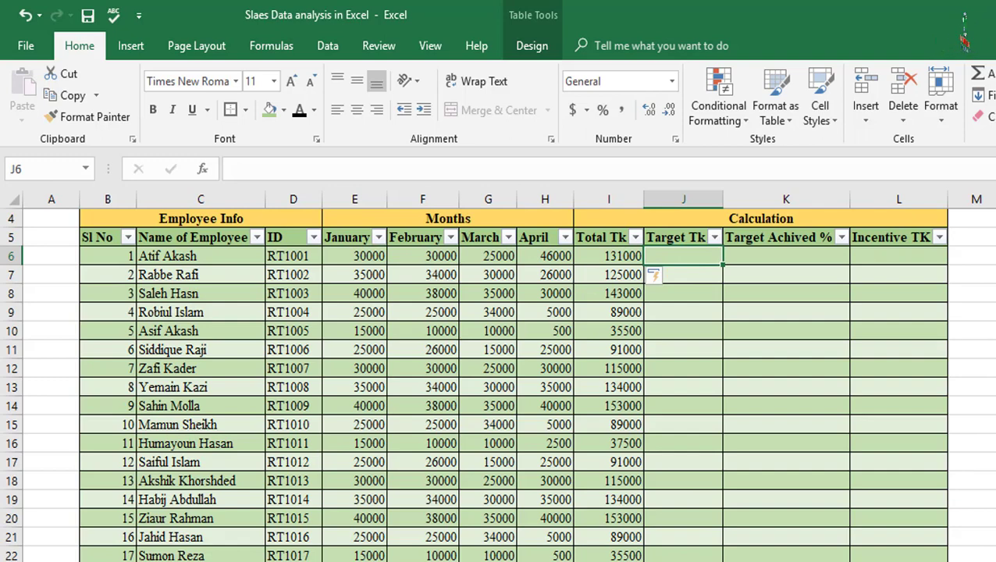
text(1250000)
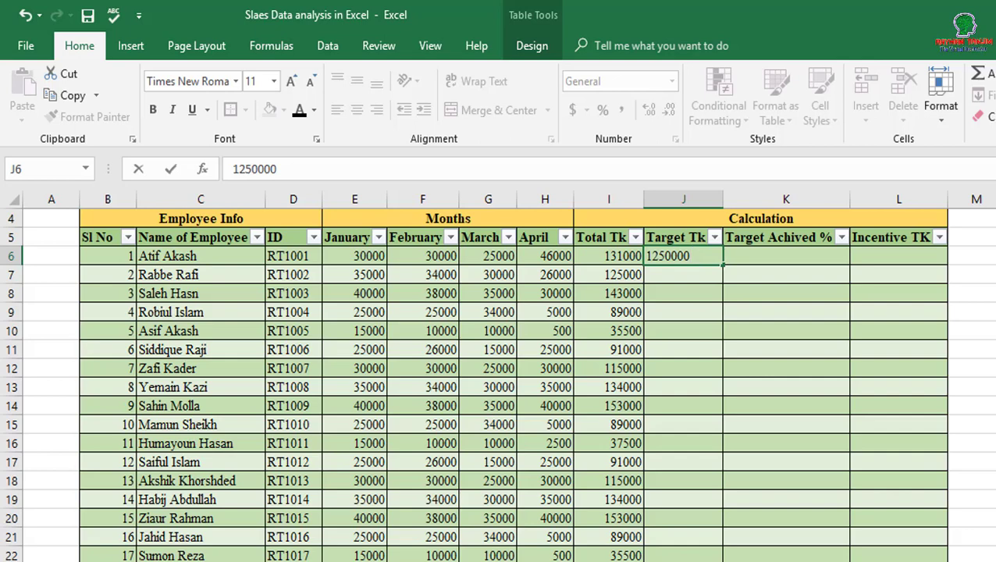
key(BackSpace)
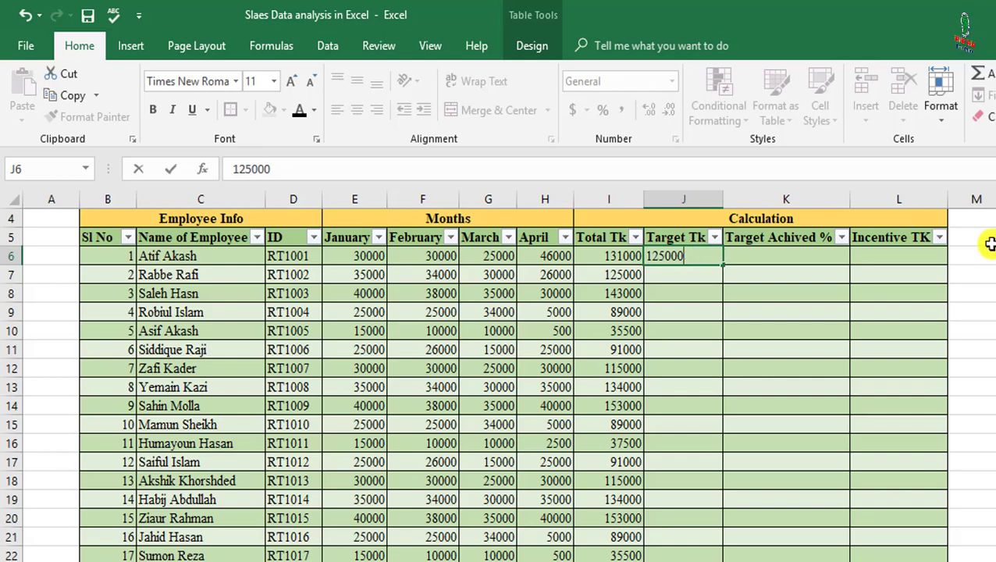
key(Return)
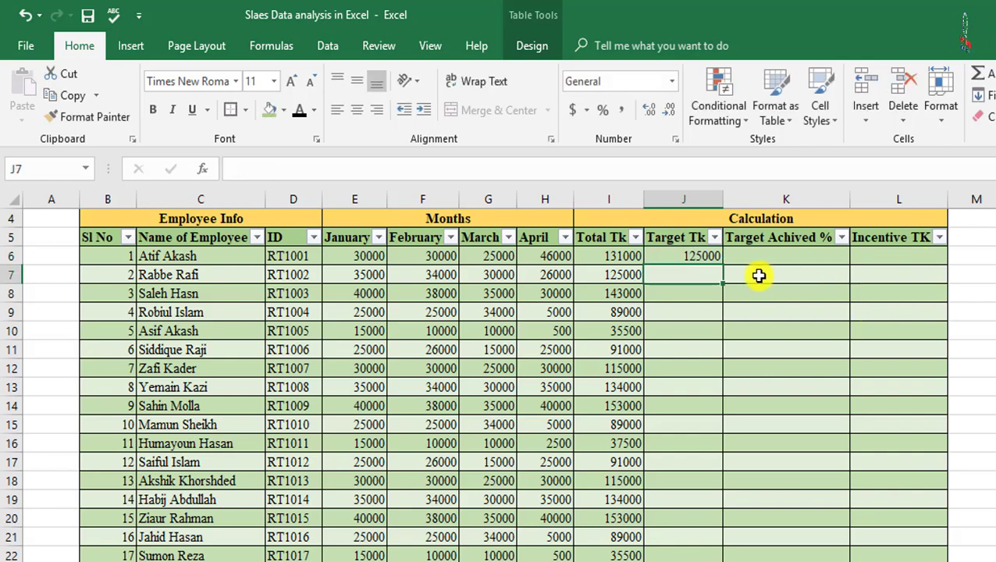
Step: Copy 125000 down the whole Target Tk column and check the filled rows
click(714, 258)
double_click(724, 264)
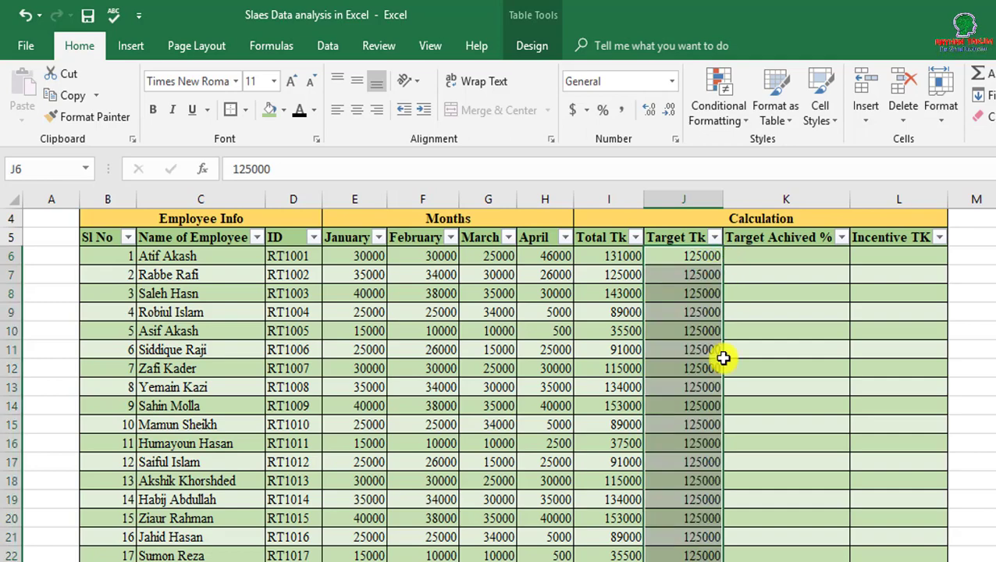
scroll(707, 500, down, 2)
scroll(752, 440, up, 3)
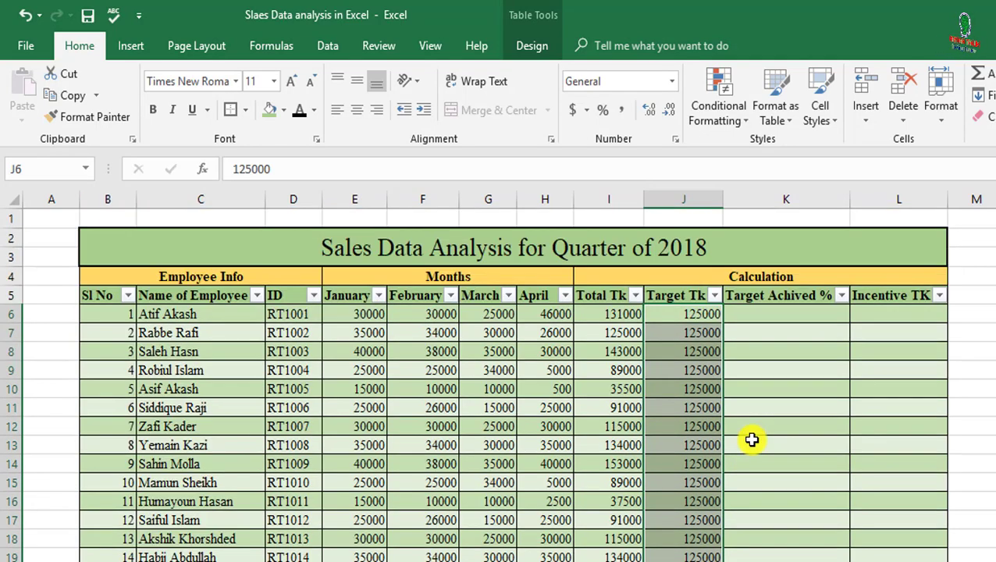
click(693, 329)
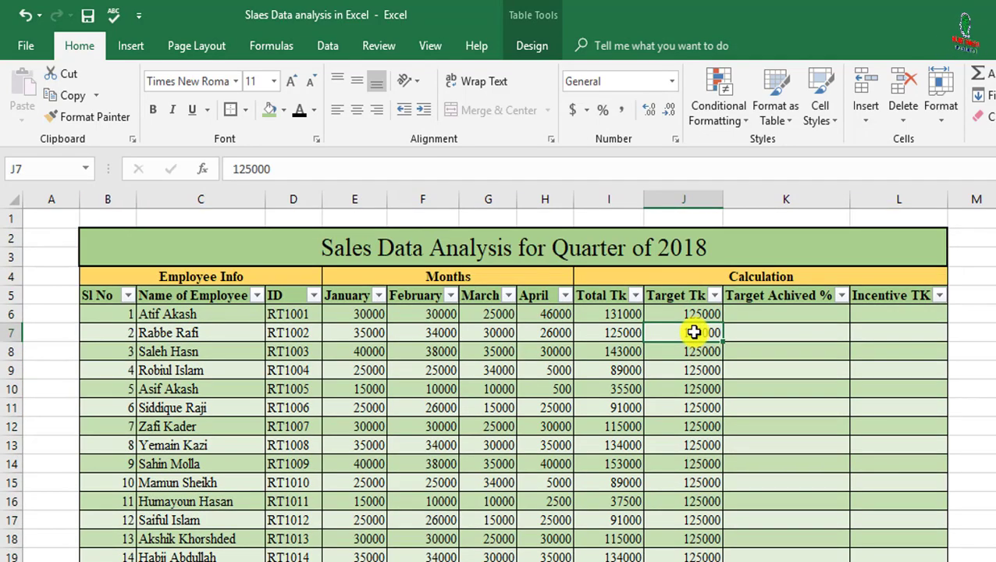
click(709, 349)
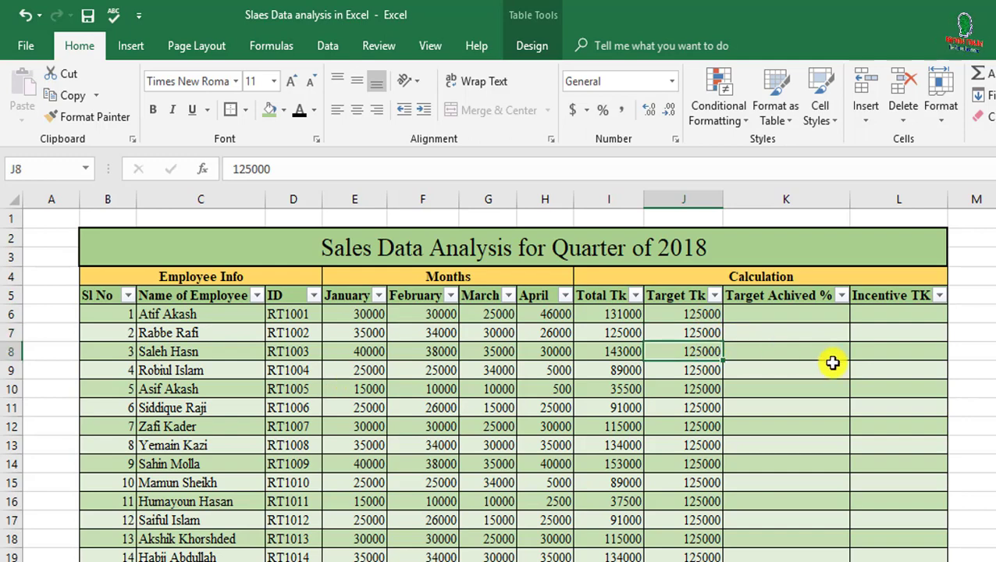
click(621, 313)
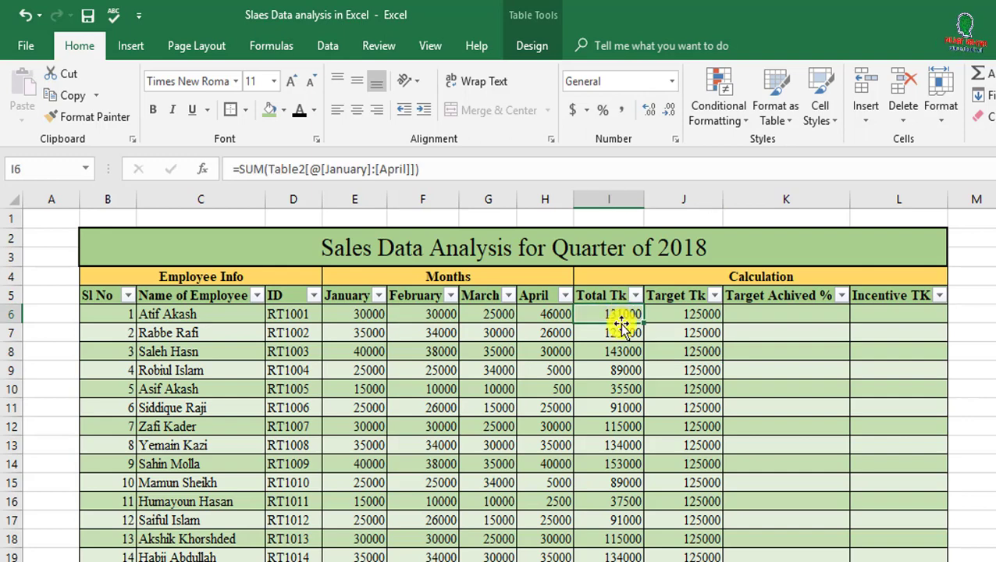
click(689, 313)
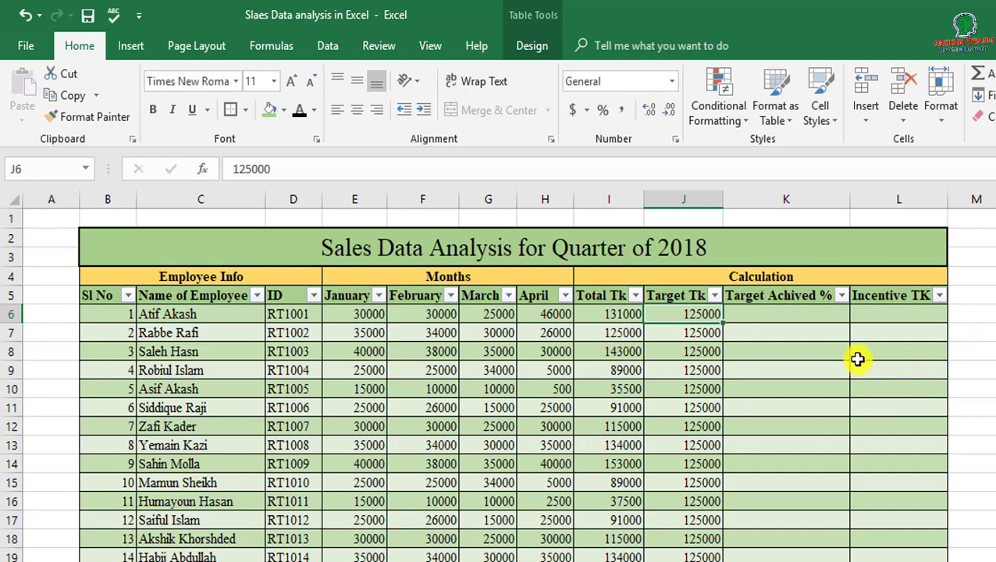
Step: Enter Total Tk / Target Tk * 100 in K6, giving 104.8 for the first employee
click(788, 316)
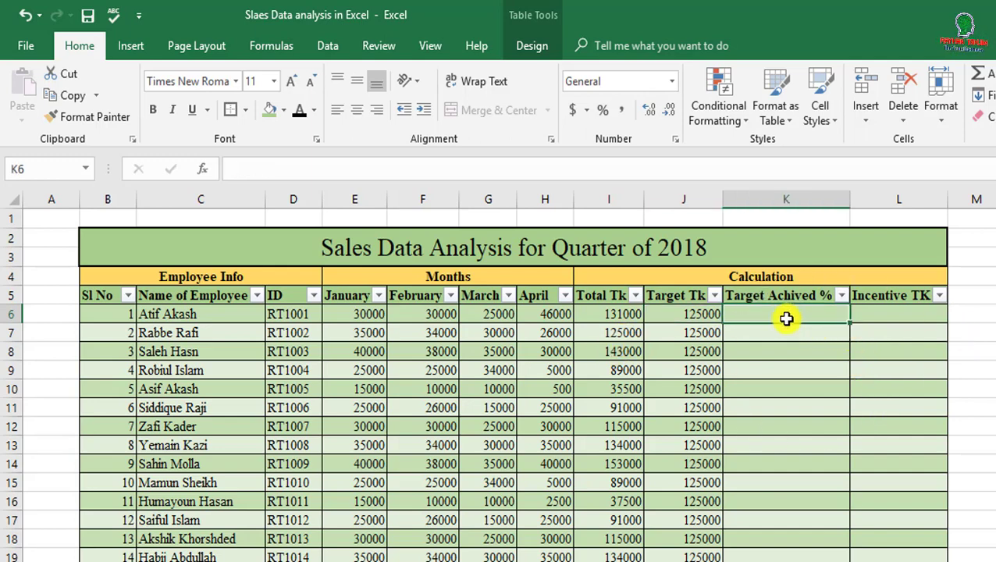
key(ctrl+z)
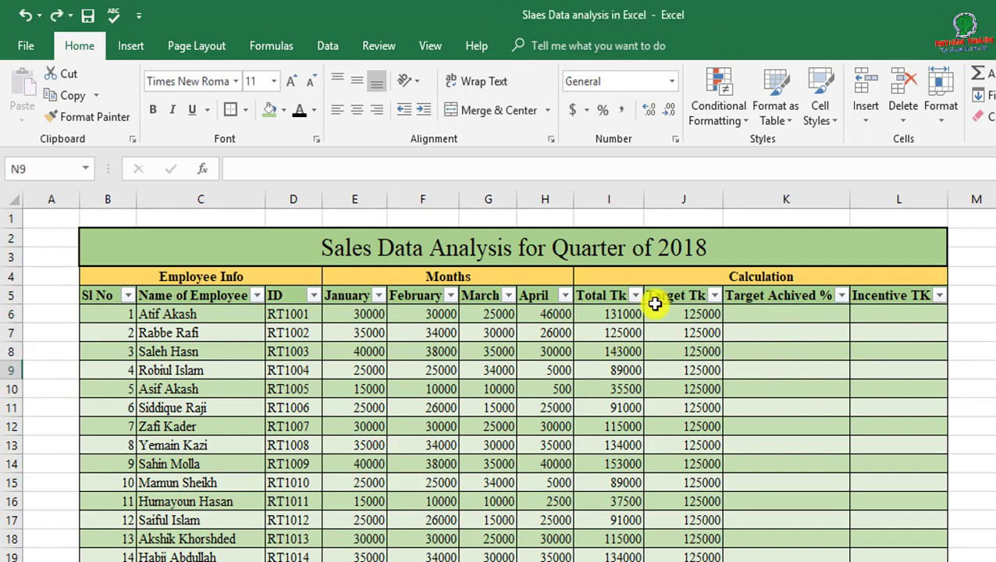
click(777, 315)
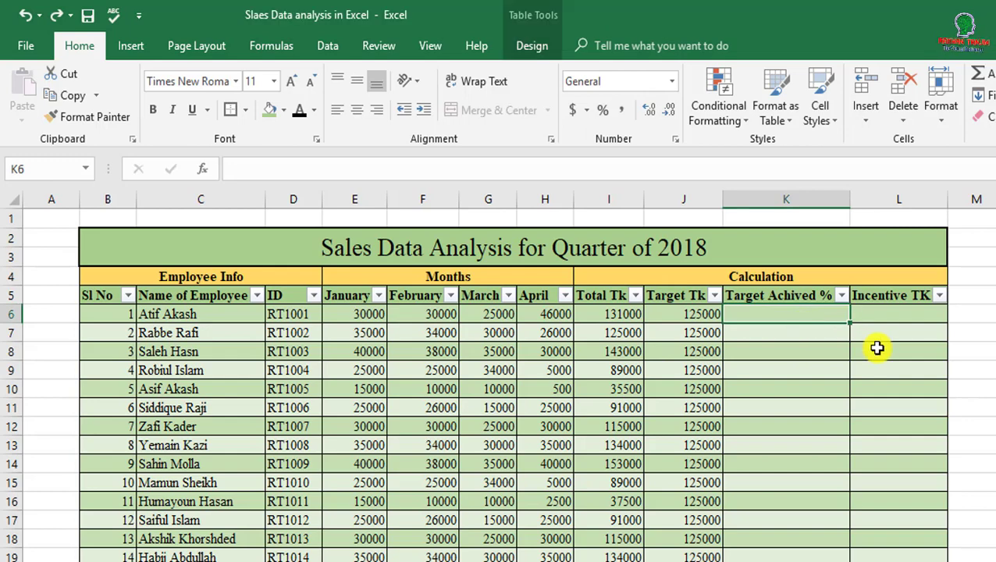
text(=)
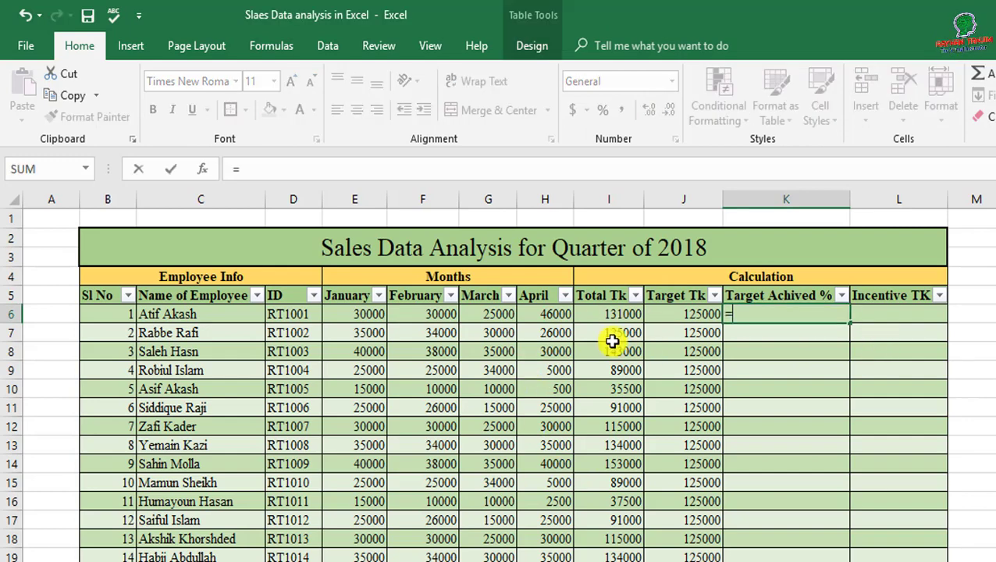
click(613, 312)
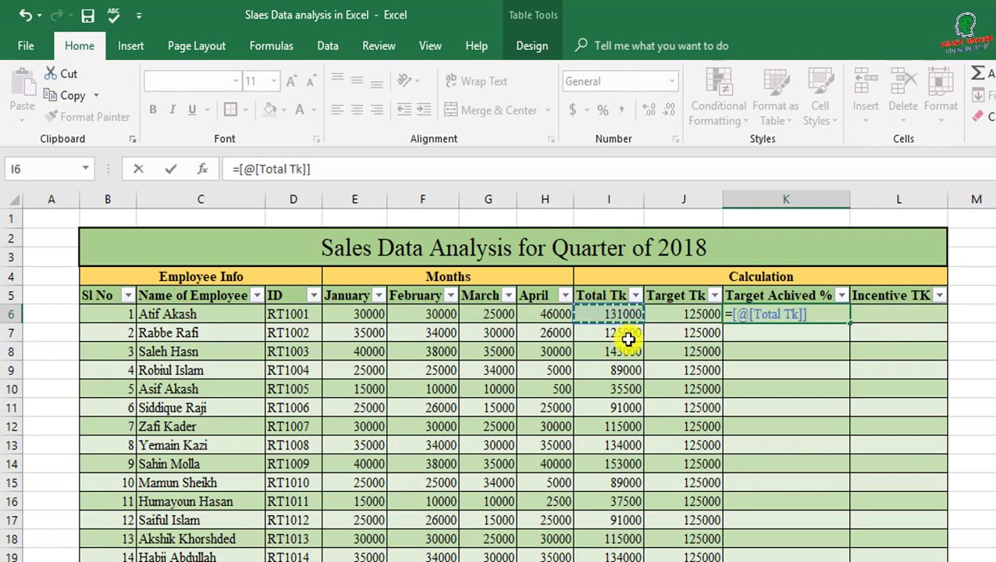
text(/)
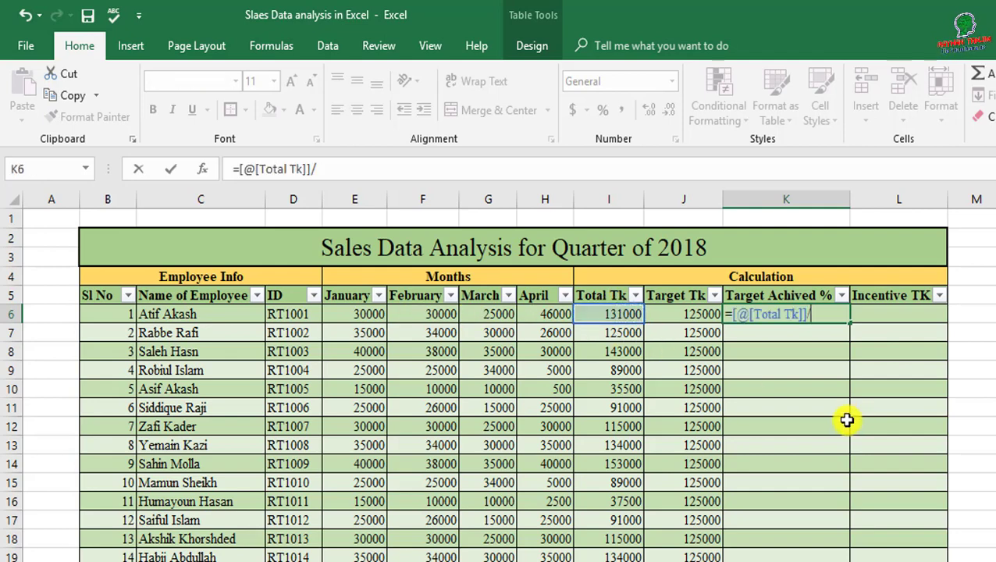
click(694, 317)
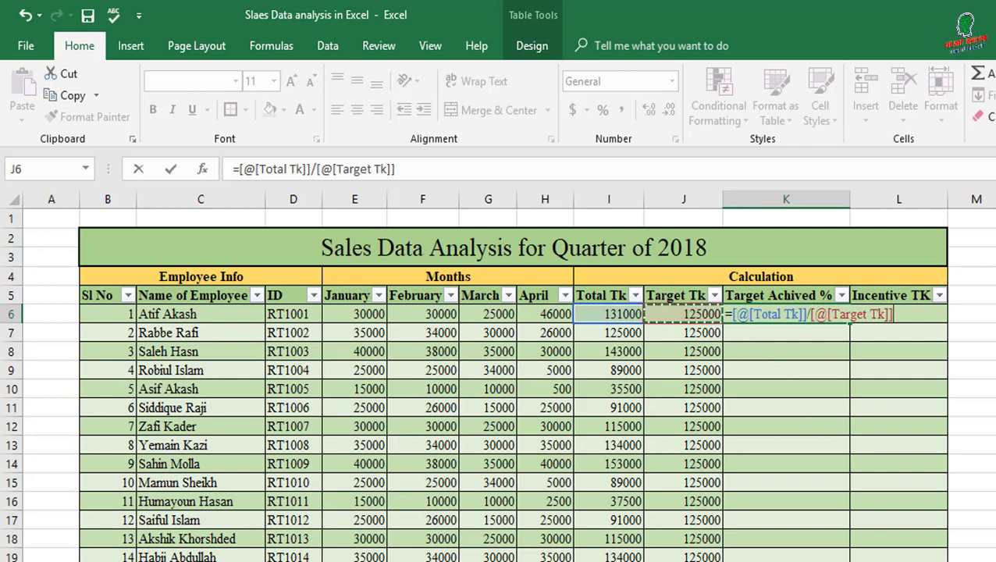
text(*100)
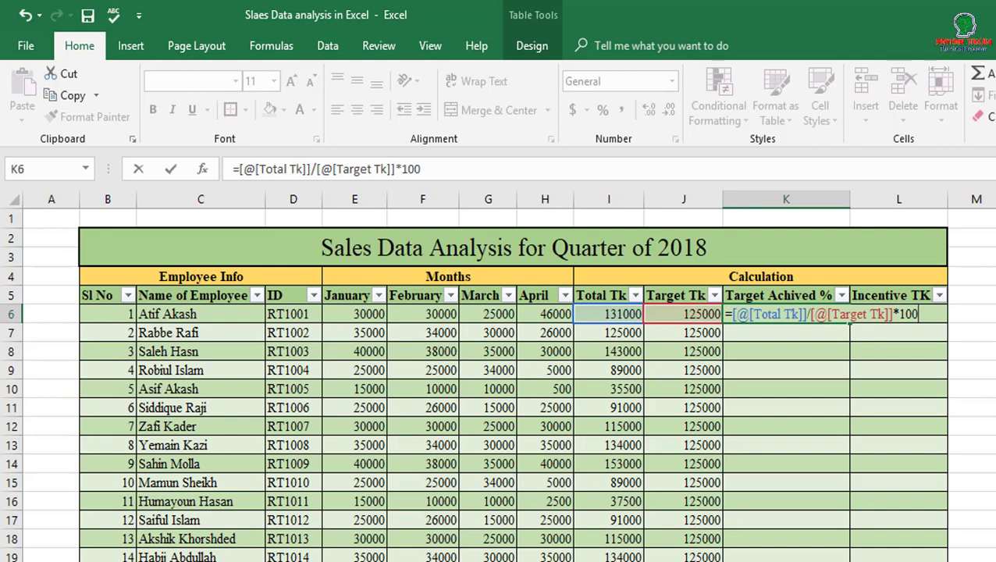
key(Return)
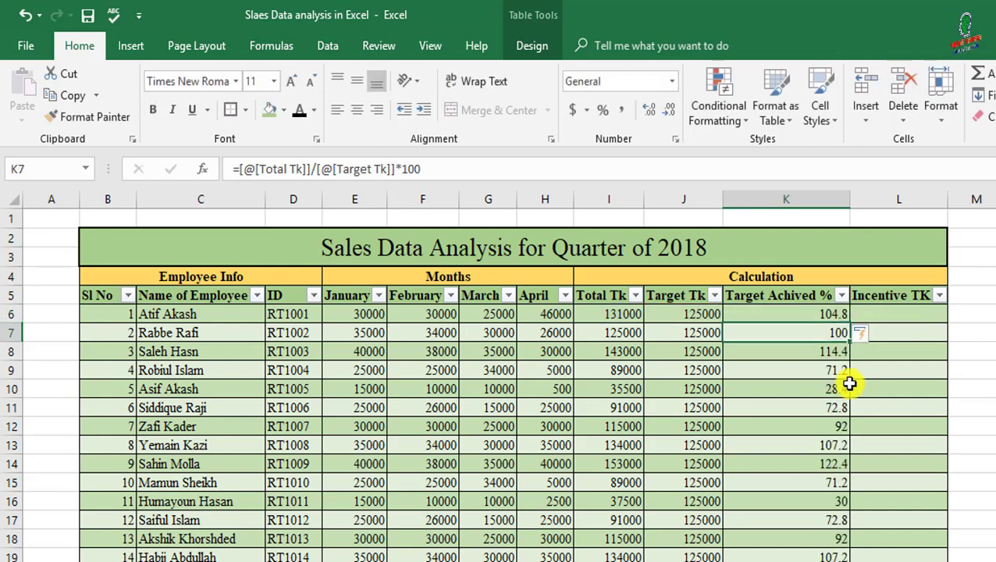
click(823, 311)
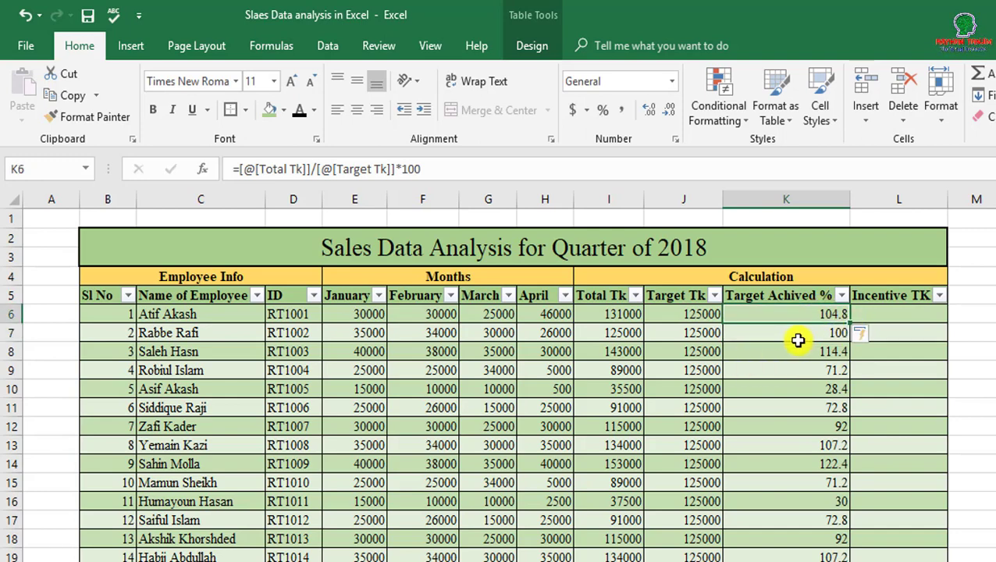
click(620, 333)
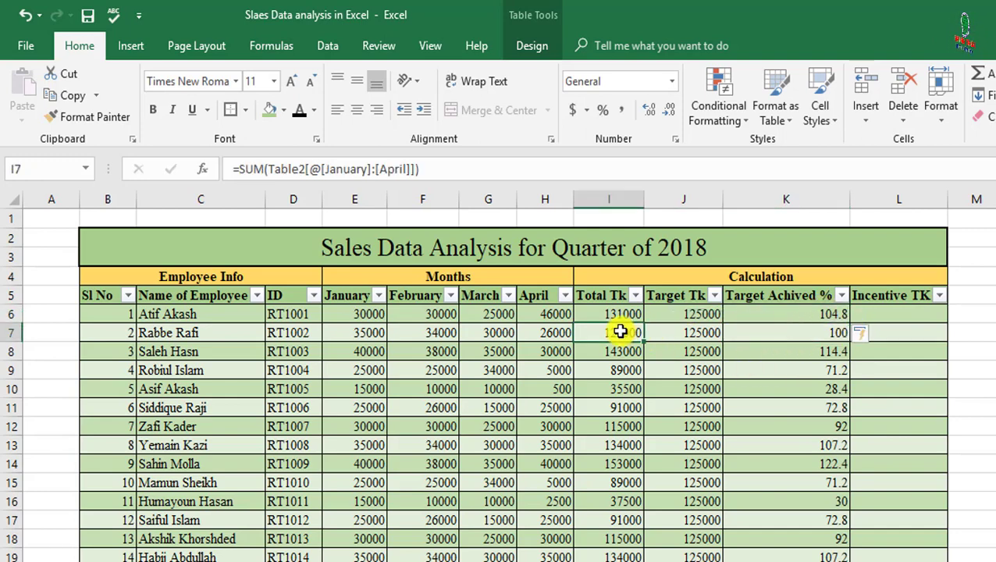
click(687, 334)
click(797, 335)
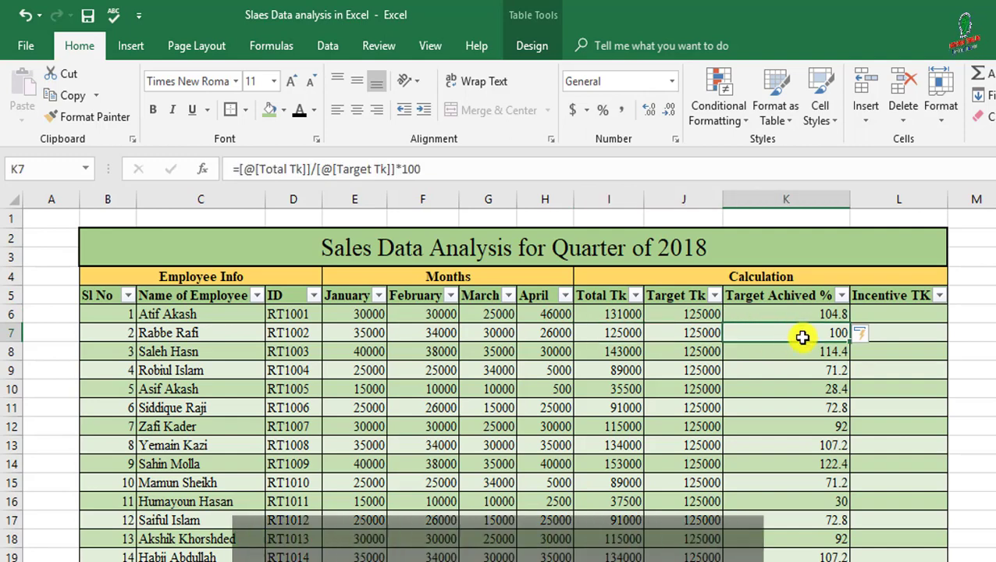
click(623, 372)
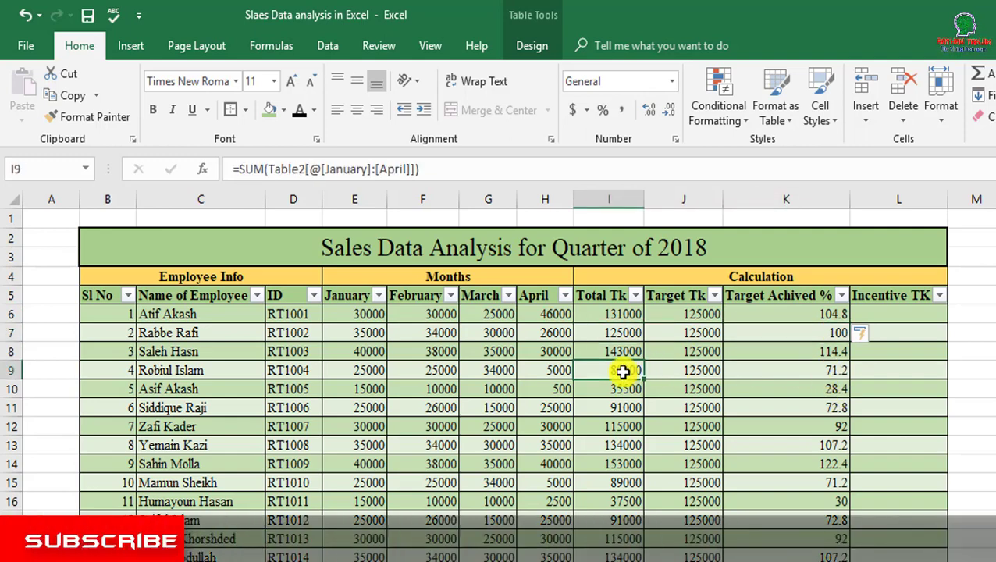
click(814, 373)
scroll(792, 442, down, 1)
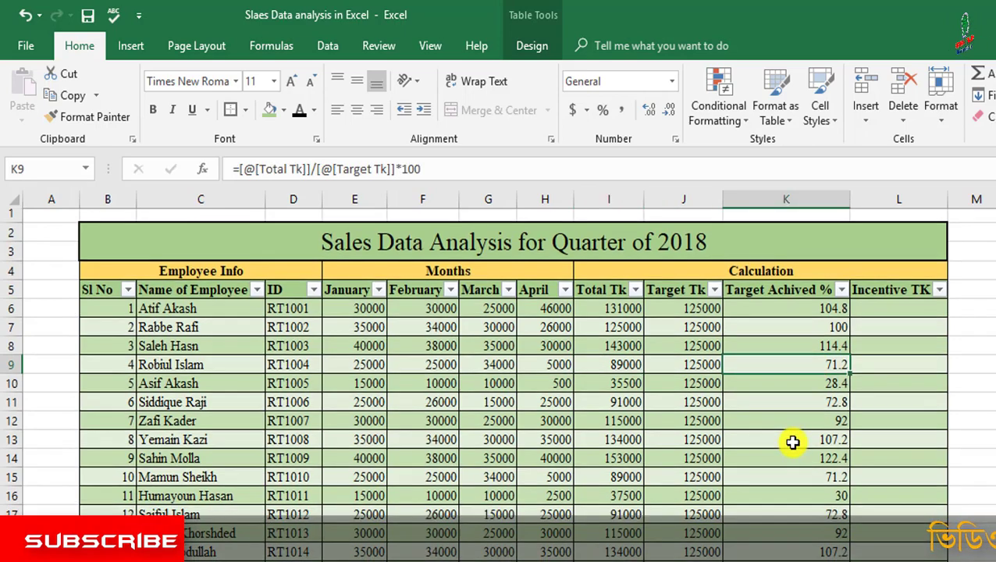
scroll(792, 443, down, 4)
scroll(793, 442, up, 3)
scroll(793, 443, down, 2)
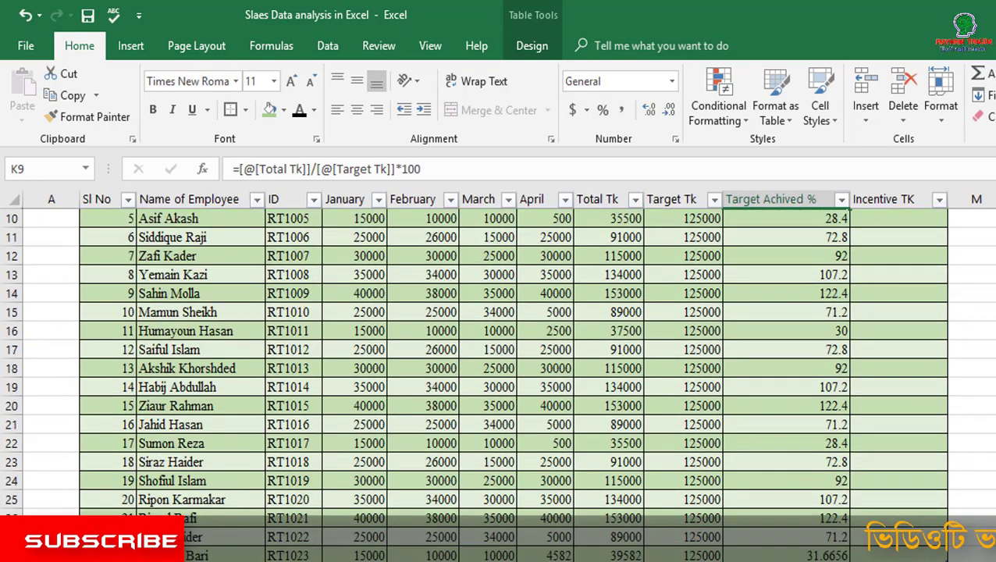
key(ctrl+Down)
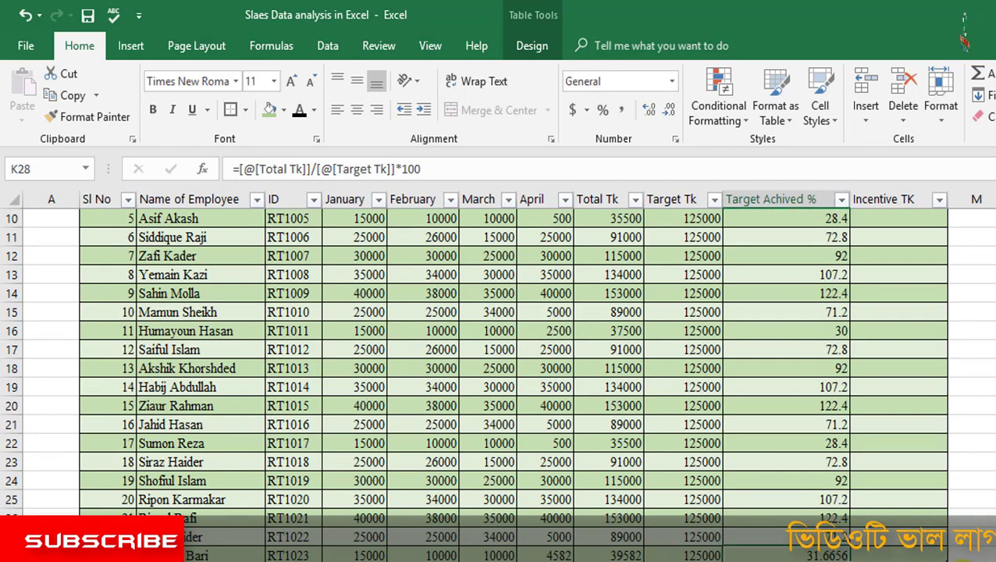
scroll(890, 404, up, 3)
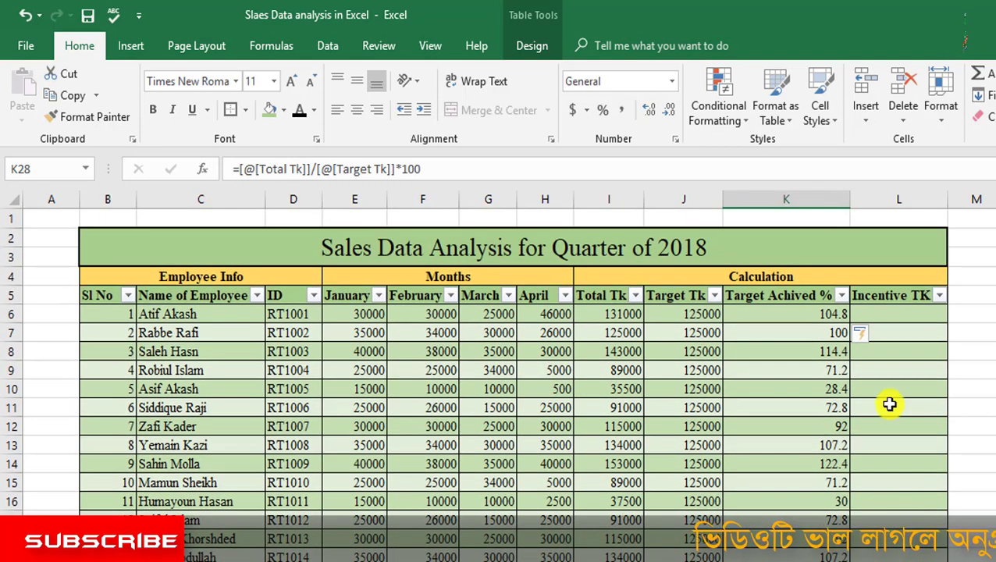
click(815, 316)
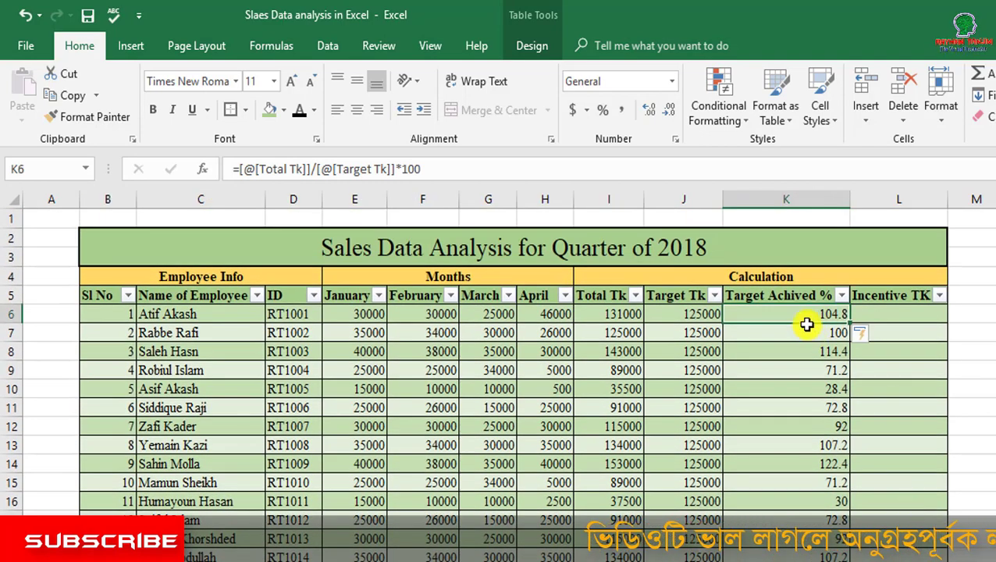
Step: Wrap the K6 percentage formula in ROUNDUP(...,0) so the column shows 105, 100, 115
double_click(806, 318)
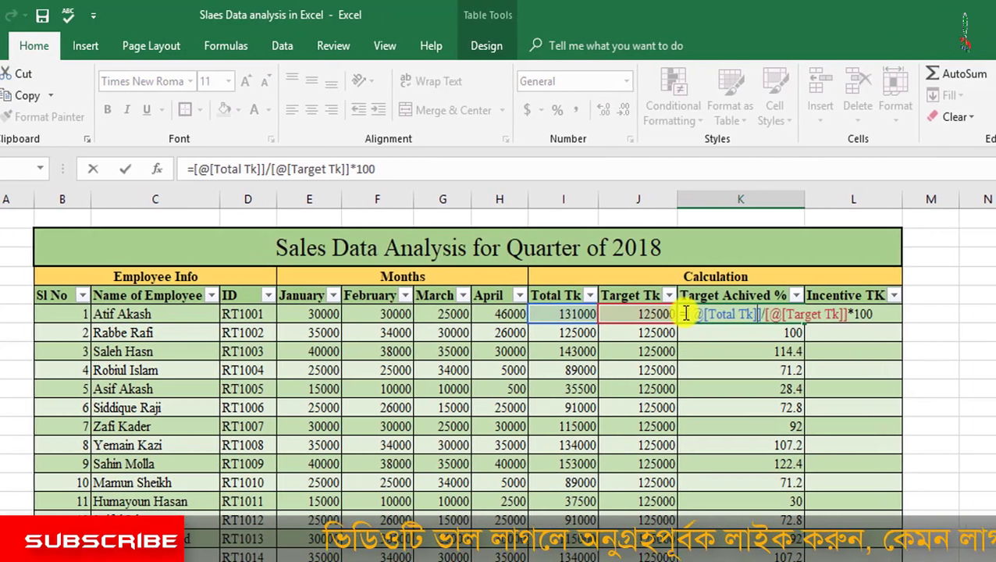
click(685, 314)
text(ro)
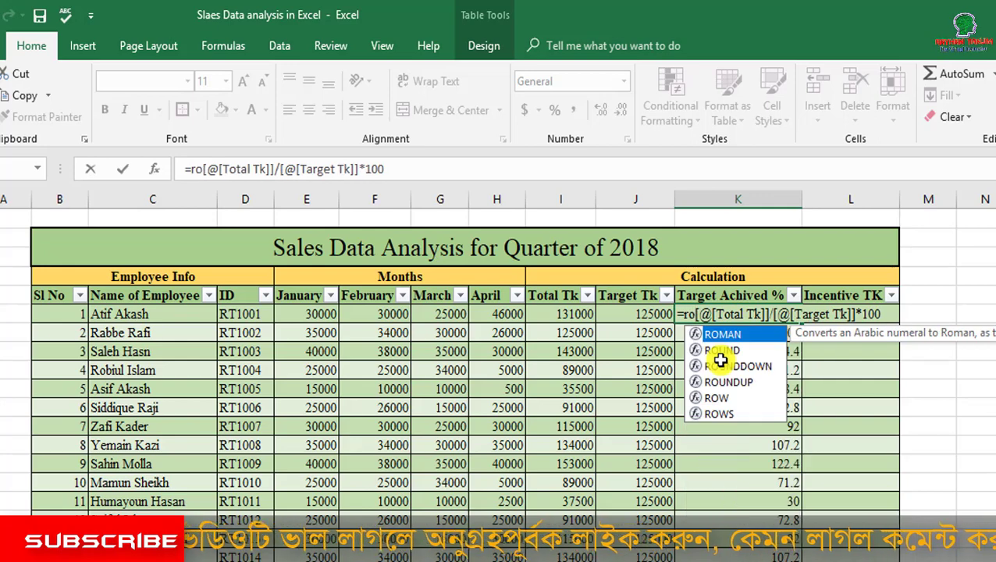
text(und)
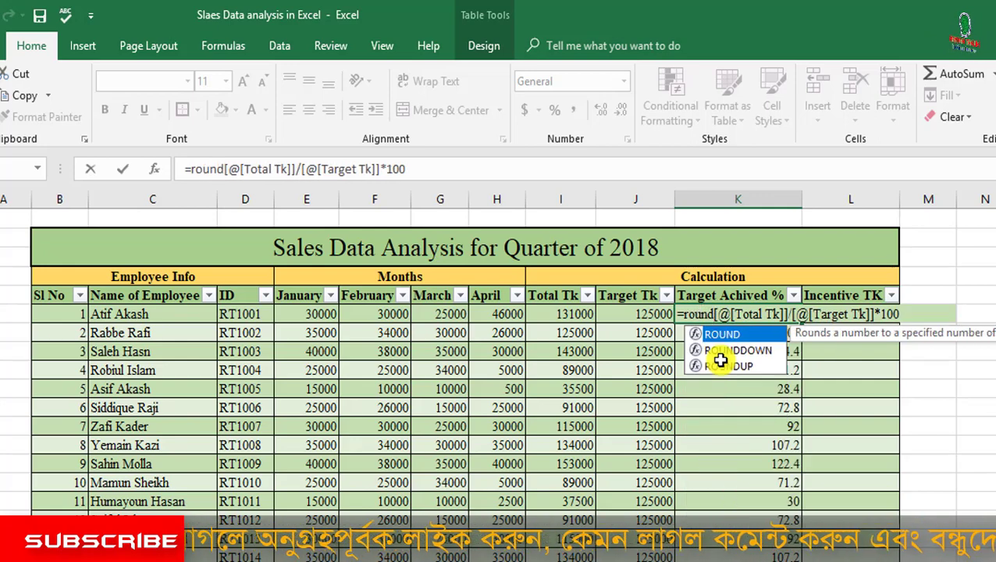
text(up)
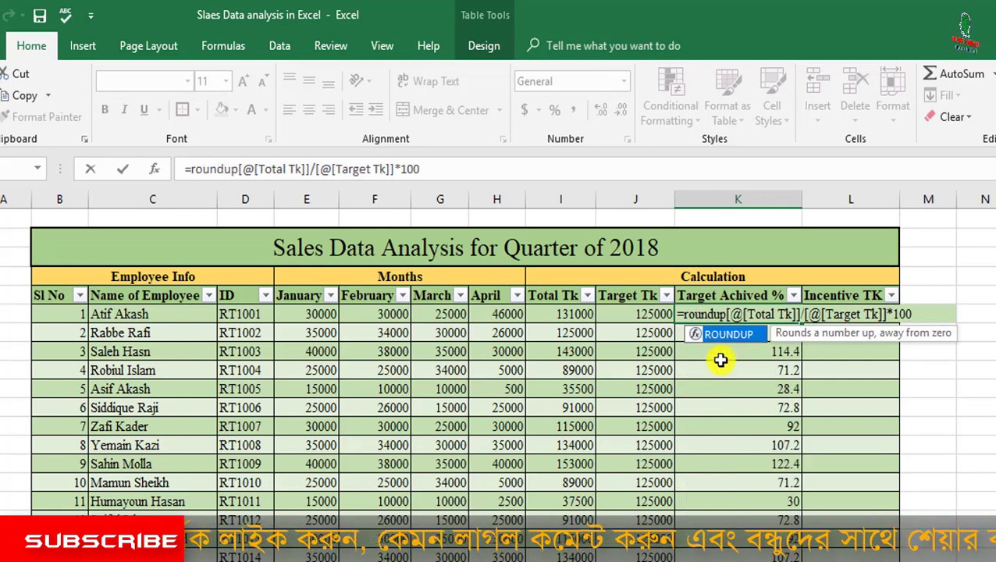
text(()
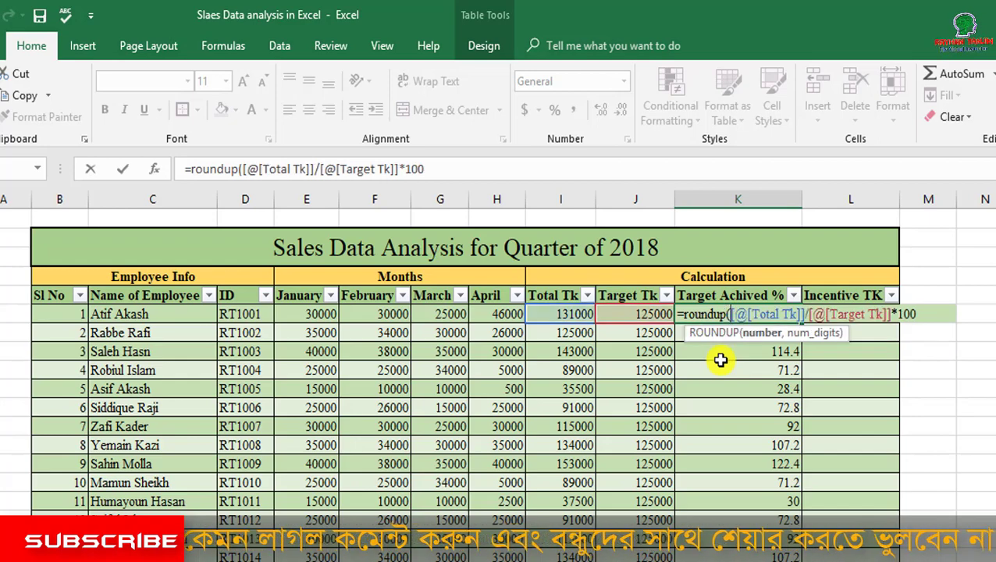
key(Right)
key(Right)
key(Right)
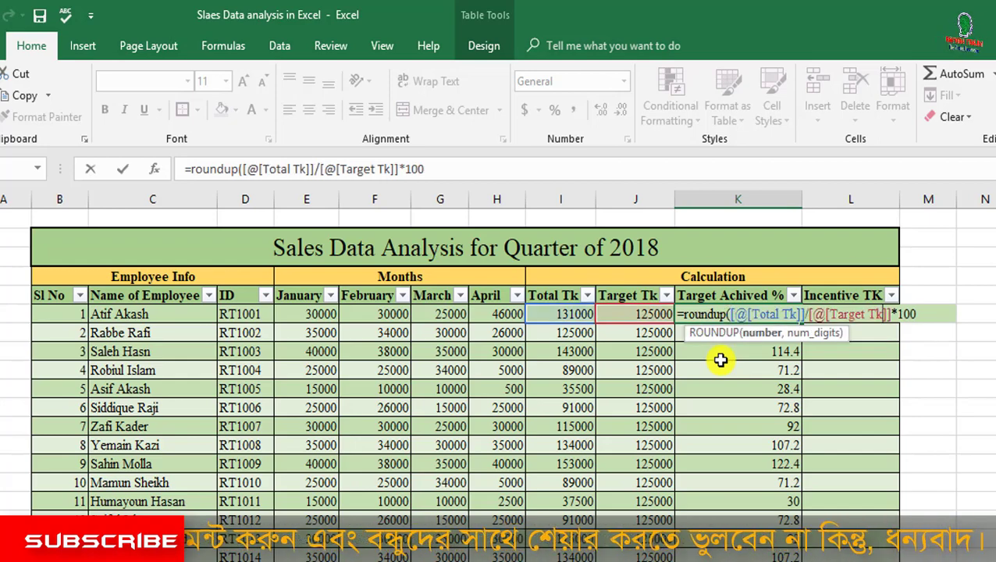
text(,)
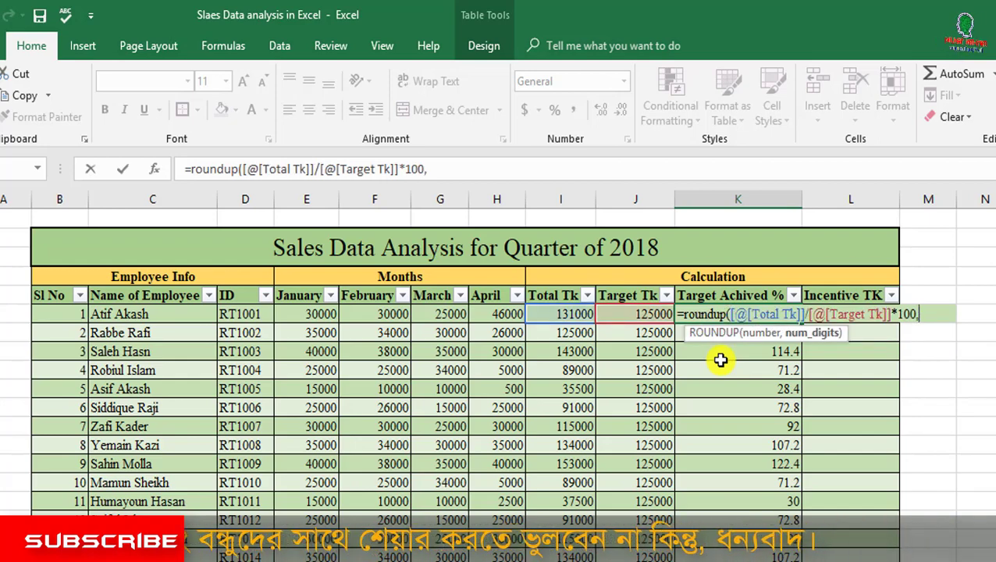
text(0))
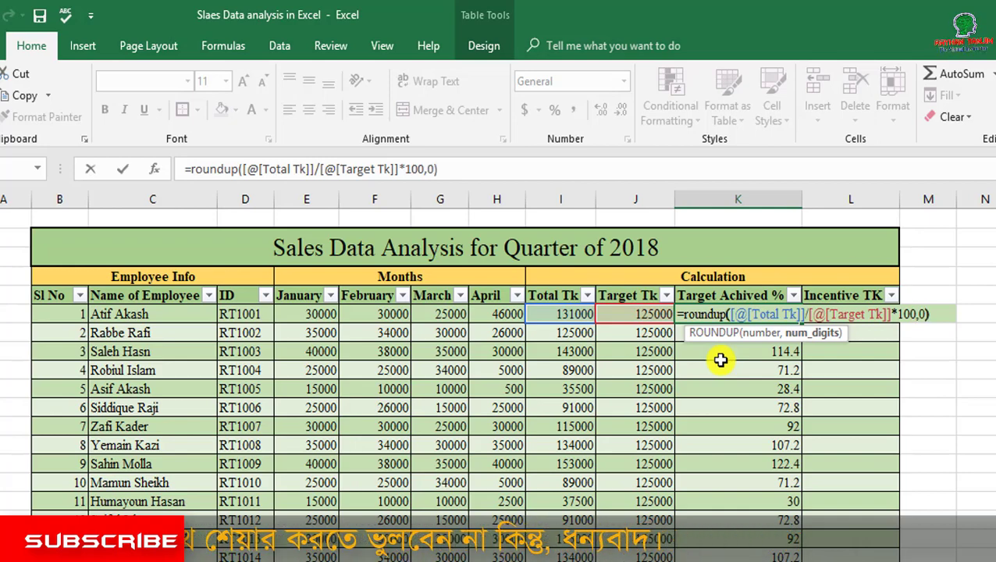
key(Return)
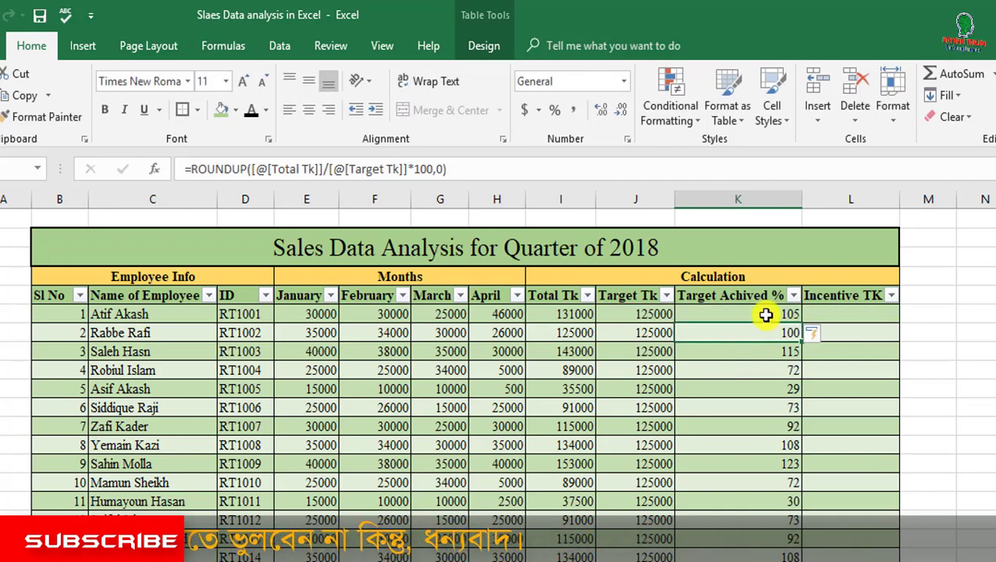
click(764, 313)
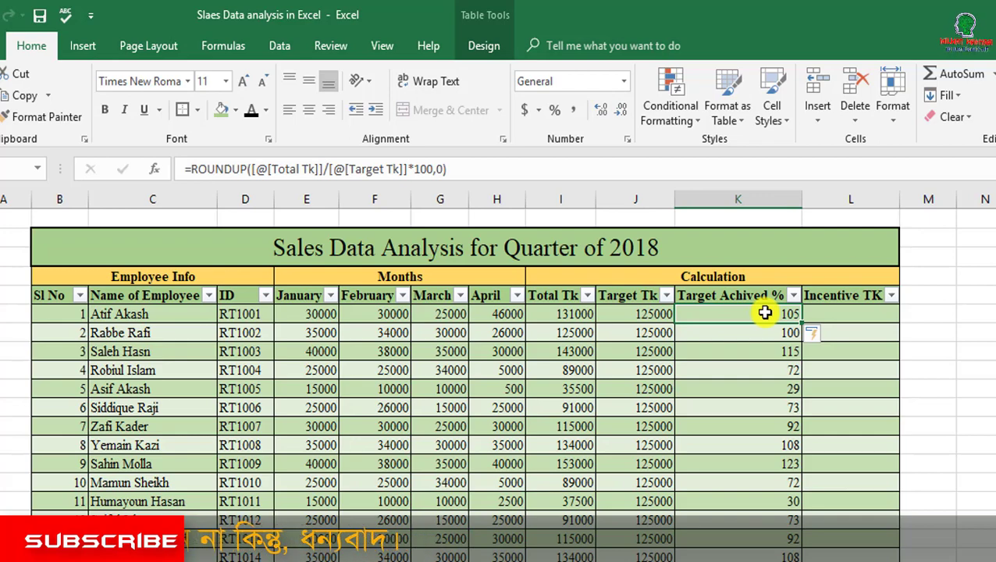
scroll(754, 430, down, 3)
scroll(790, 493, down, 2)
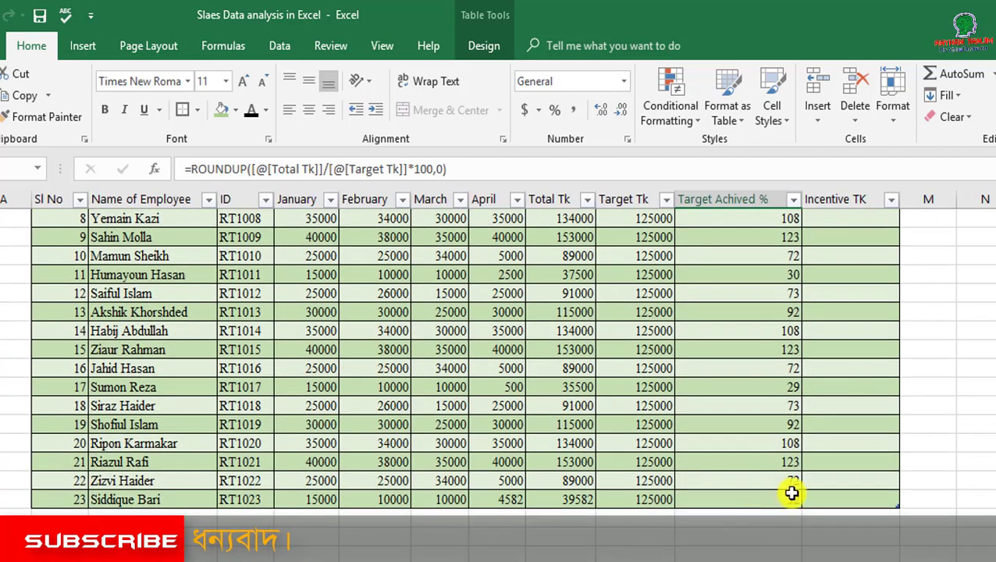
scroll(763, 516, up, 4)
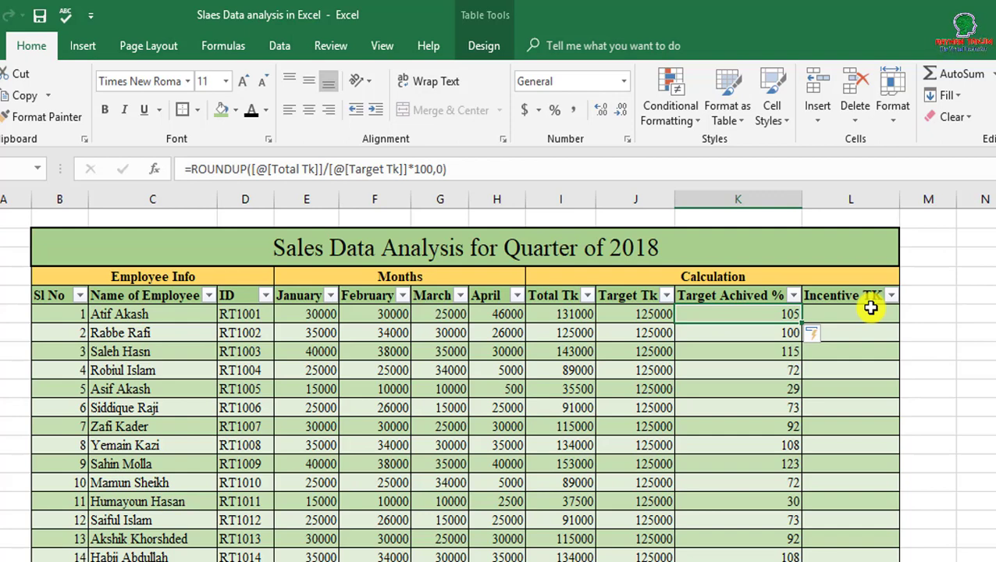
Step: Review the rounded percentages 29, 100 and 105, then select the first Incentive TK cell
click(717, 390)
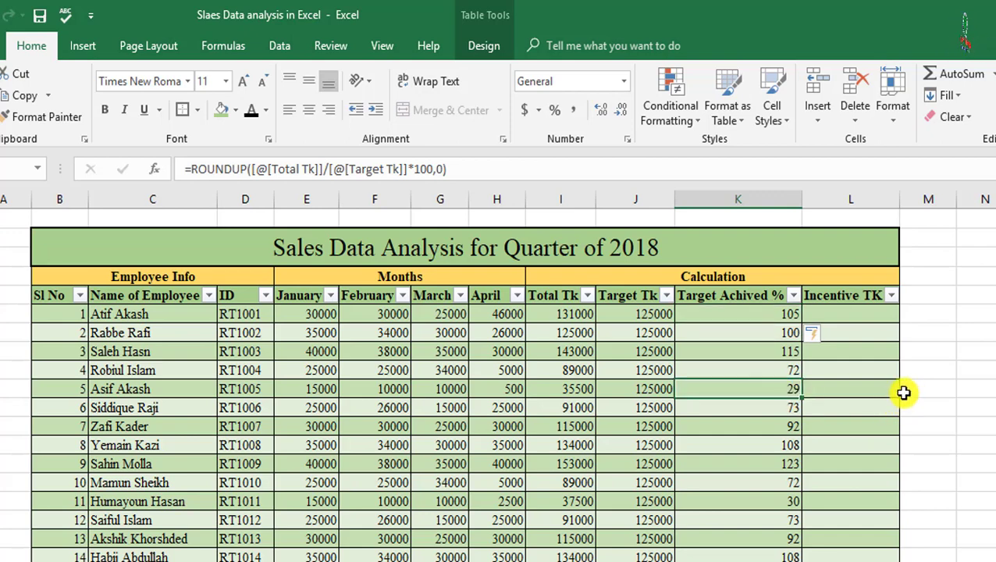
click(781, 331)
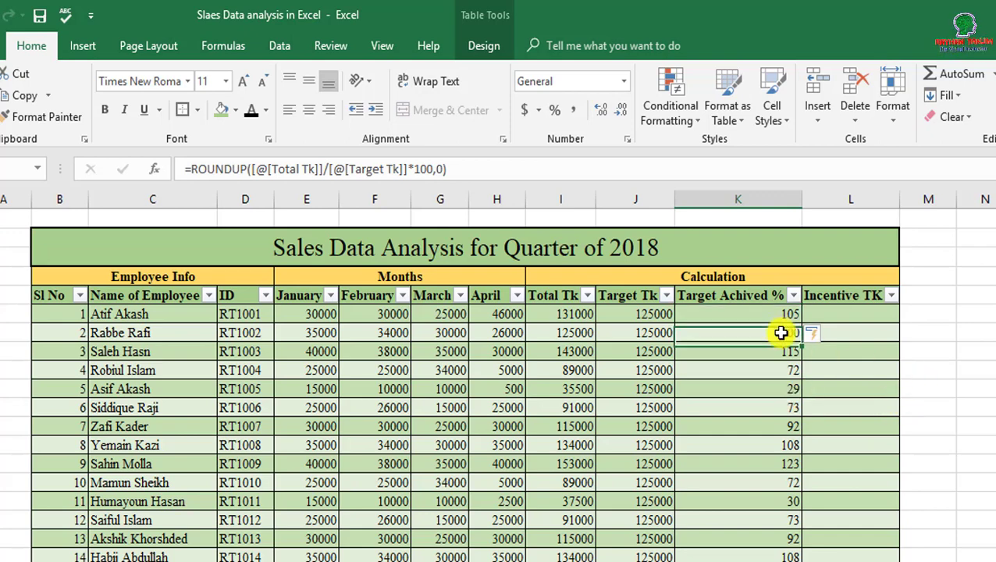
click(785, 315)
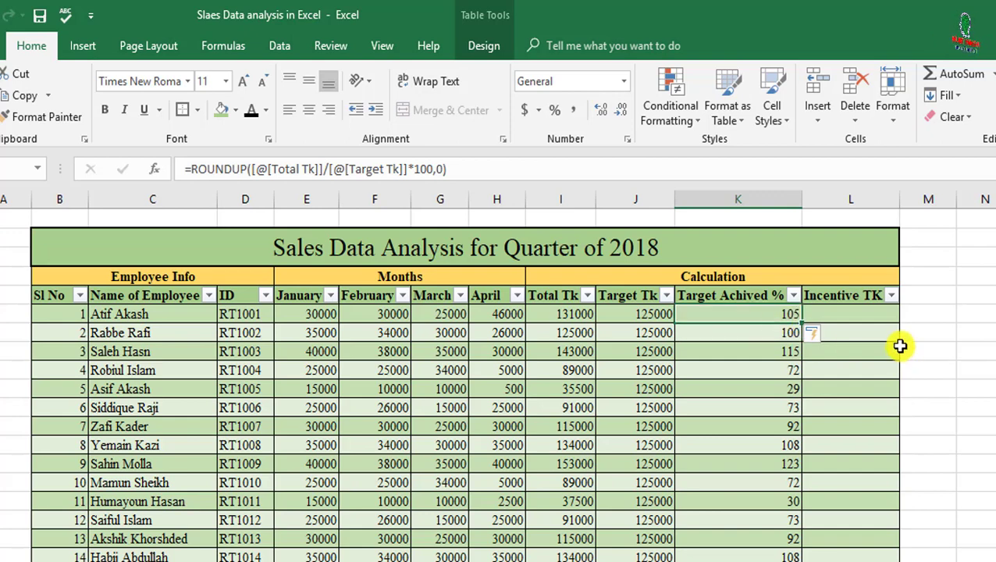
click(854, 317)
text(=)
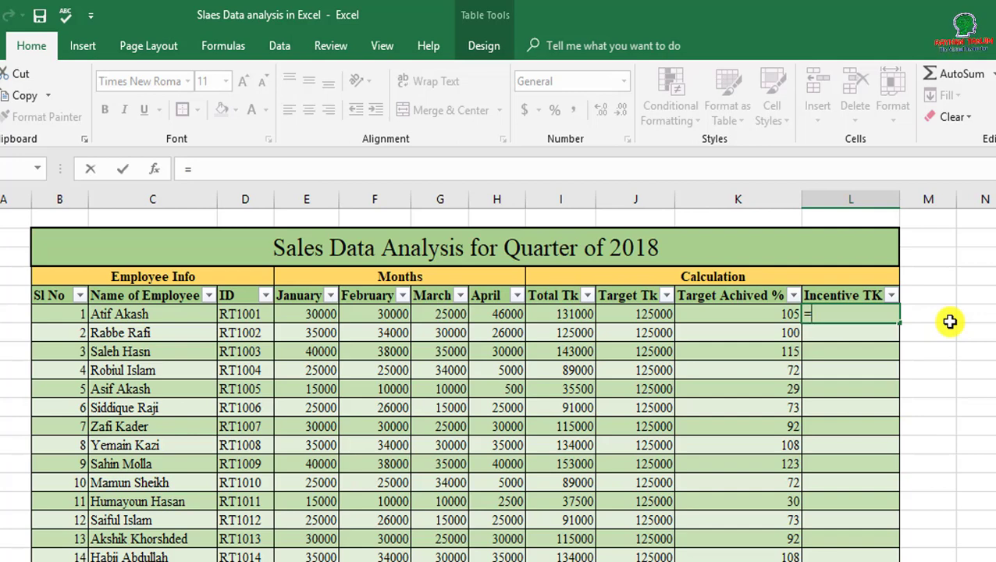
key(Escape)
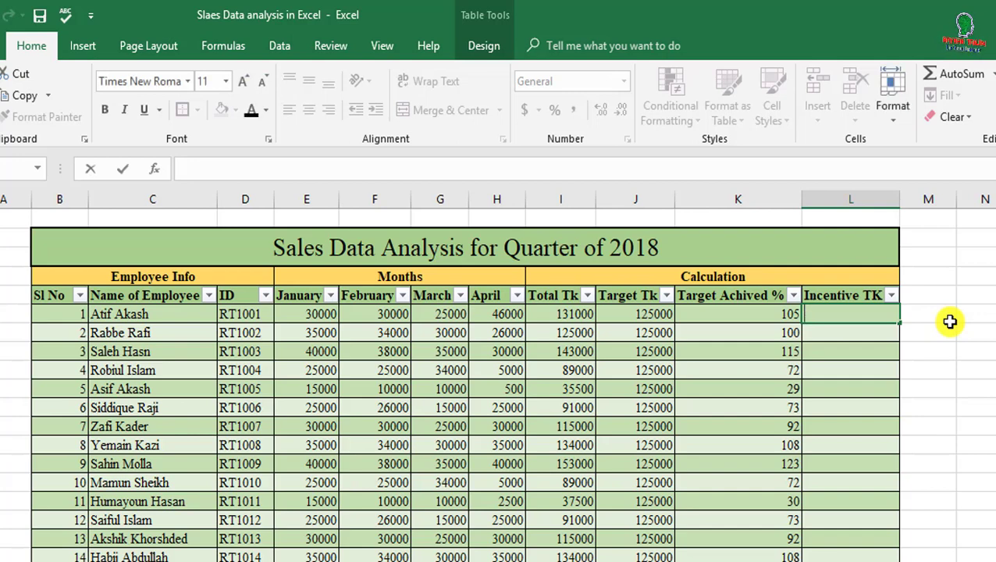
Step: Enter =IF(Total Tk>=Target Tk, Total Tk*5%, "N/A") in L6 to fill Incentive TK
text(=)
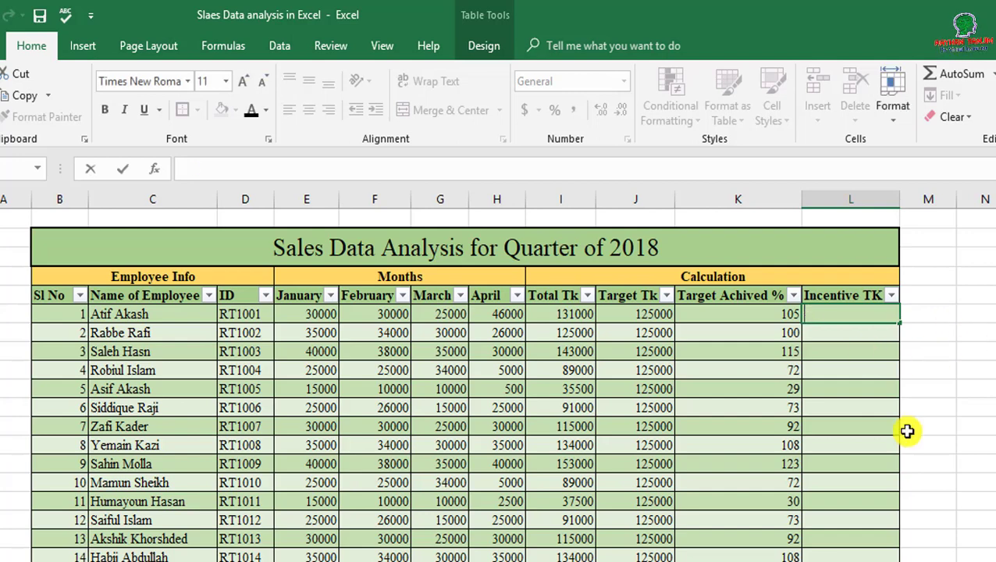
text(if)
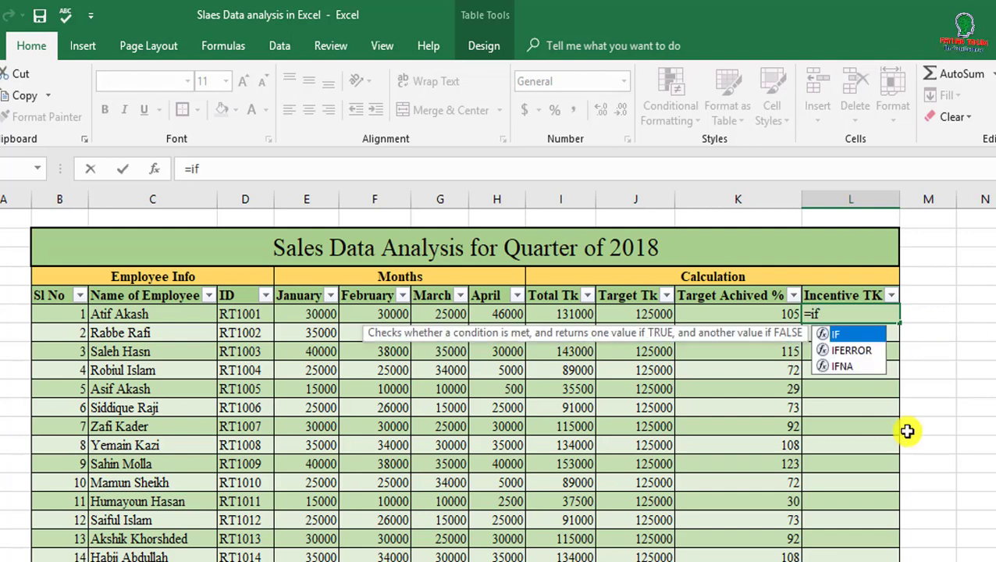
text(()
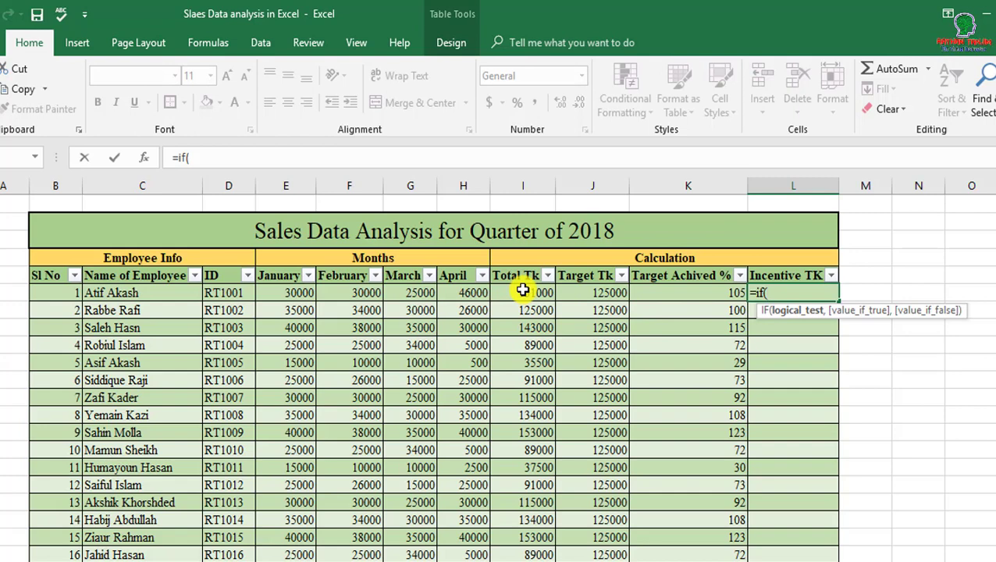
click(522, 290)
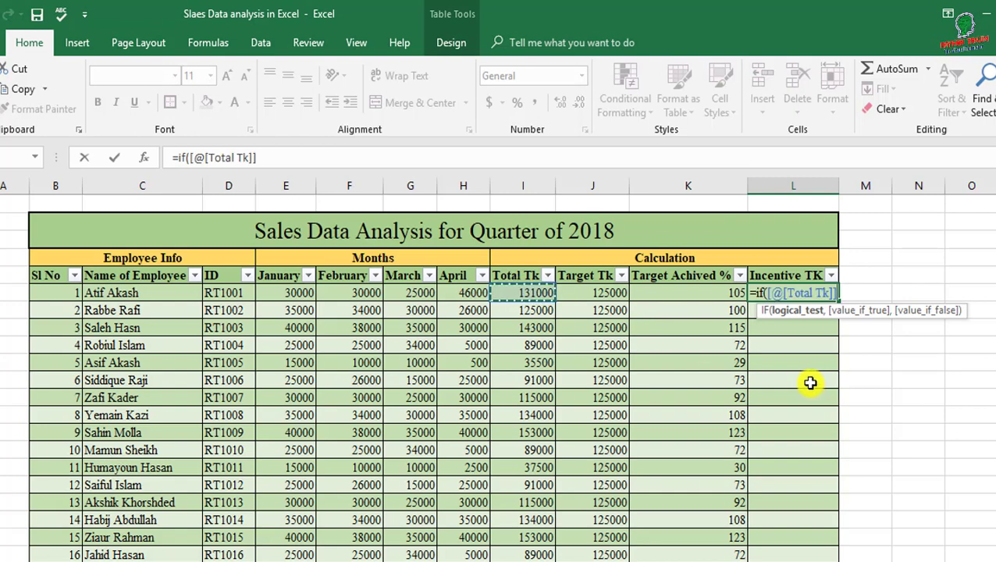
text(>=)
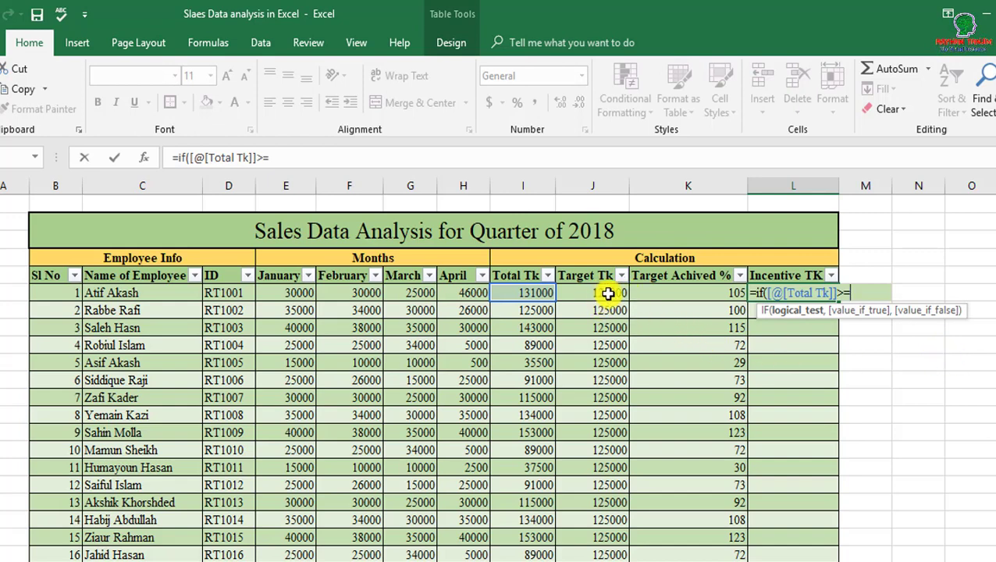
click(607, 293)
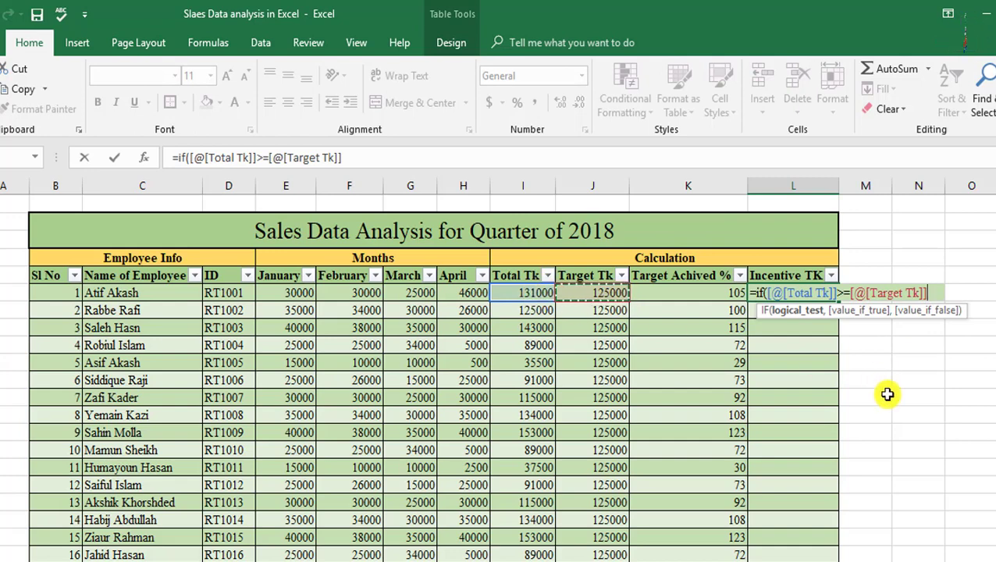
text(,)
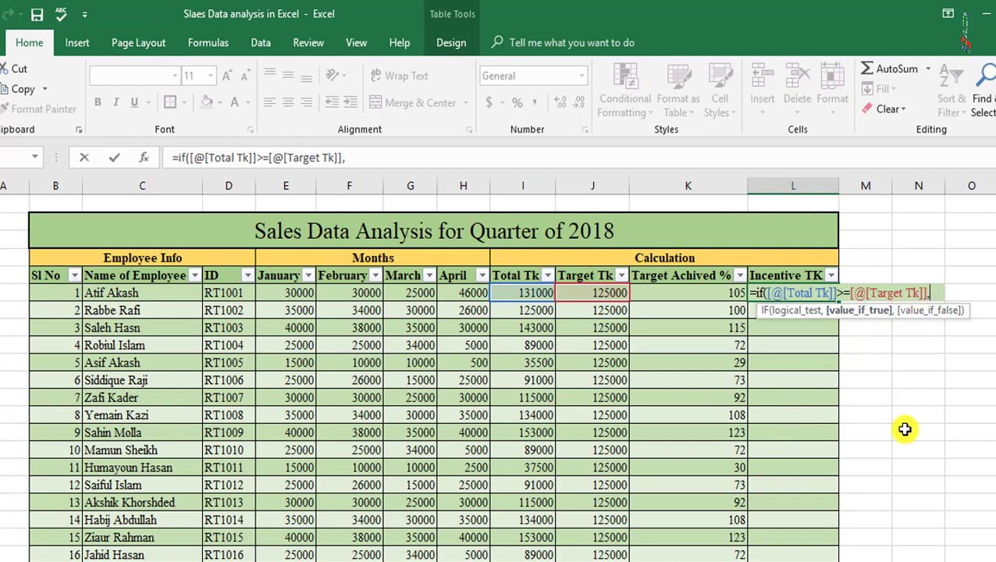
click(537, 293)
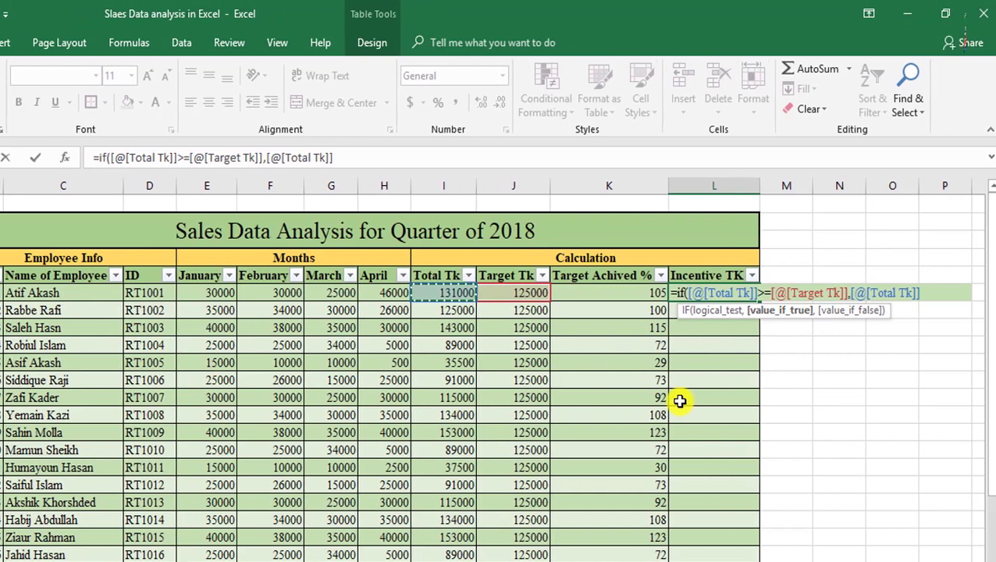
text(*)
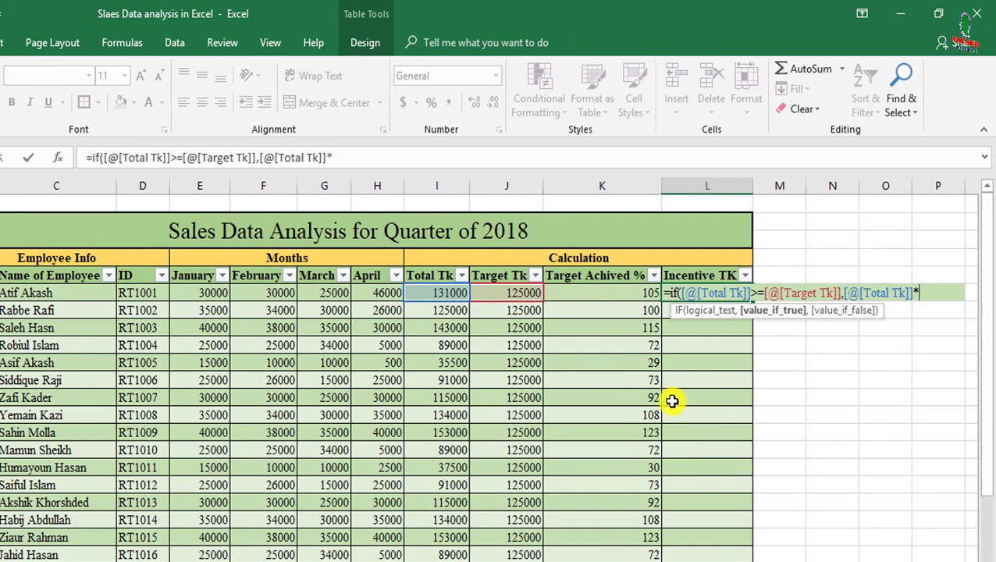
text(5)
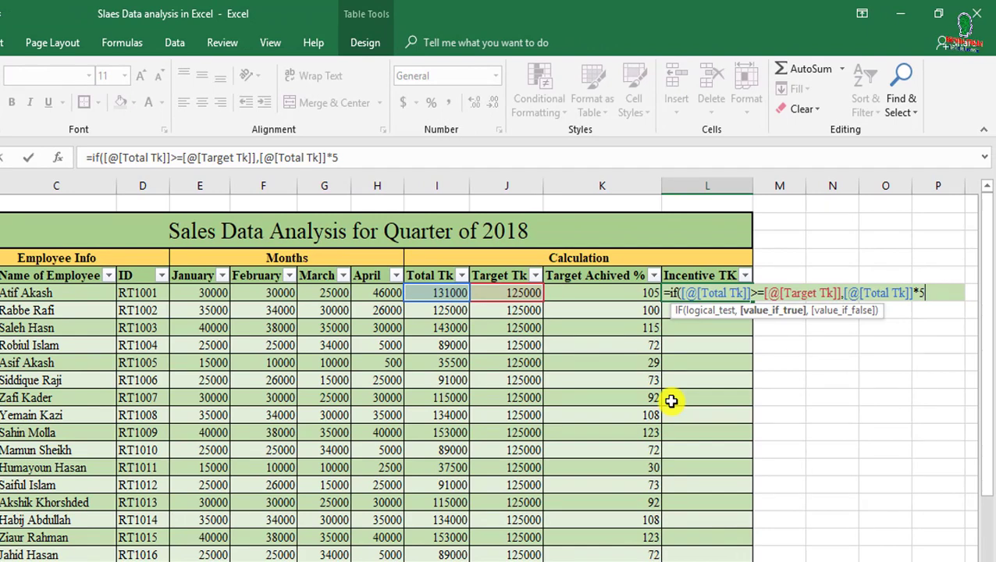
text(%)
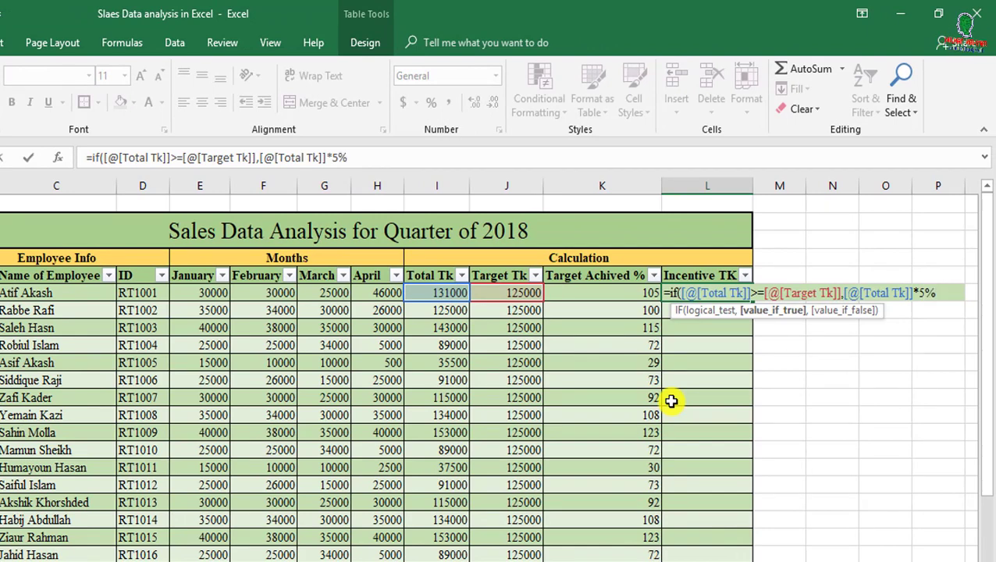
text(,)
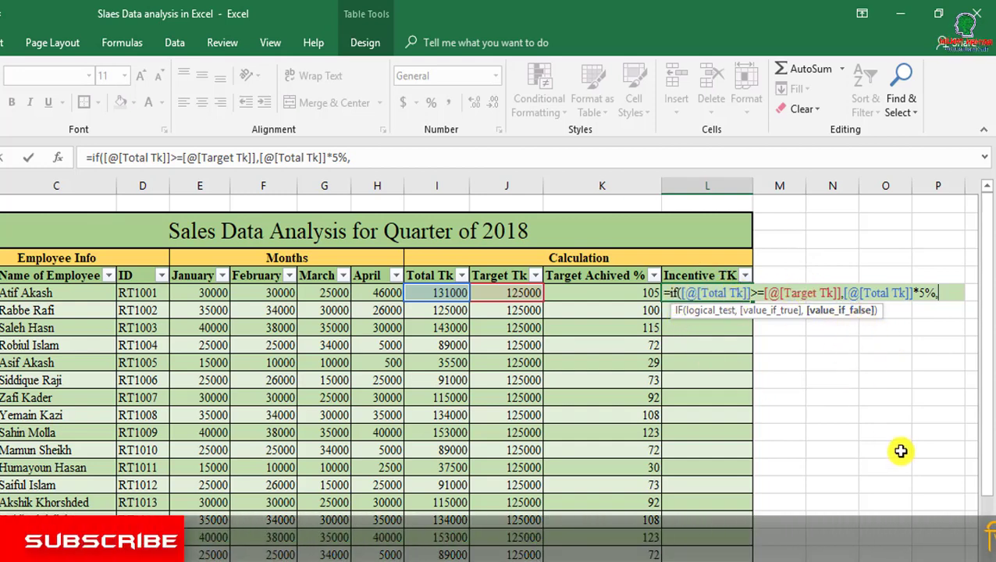
text(")
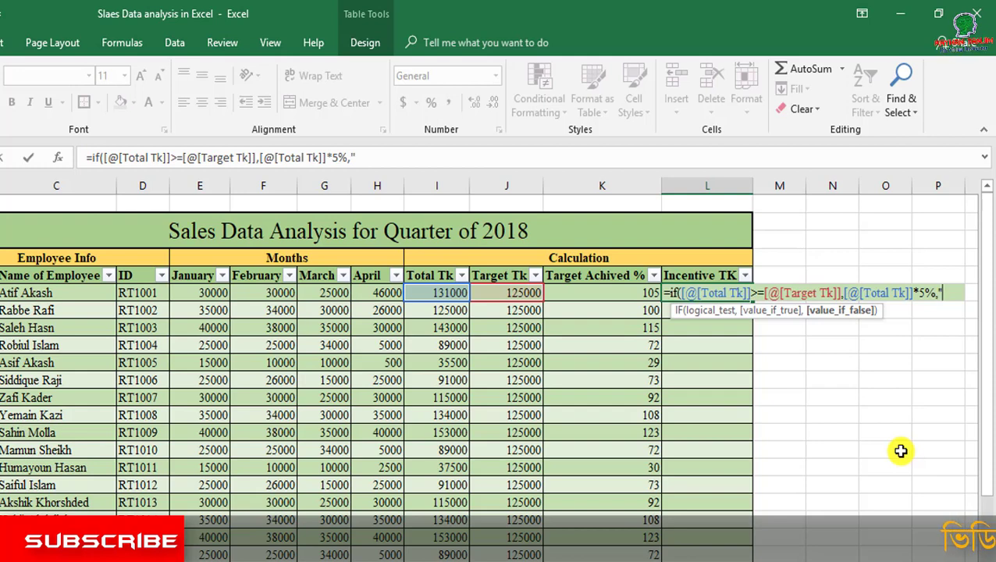
text(N)
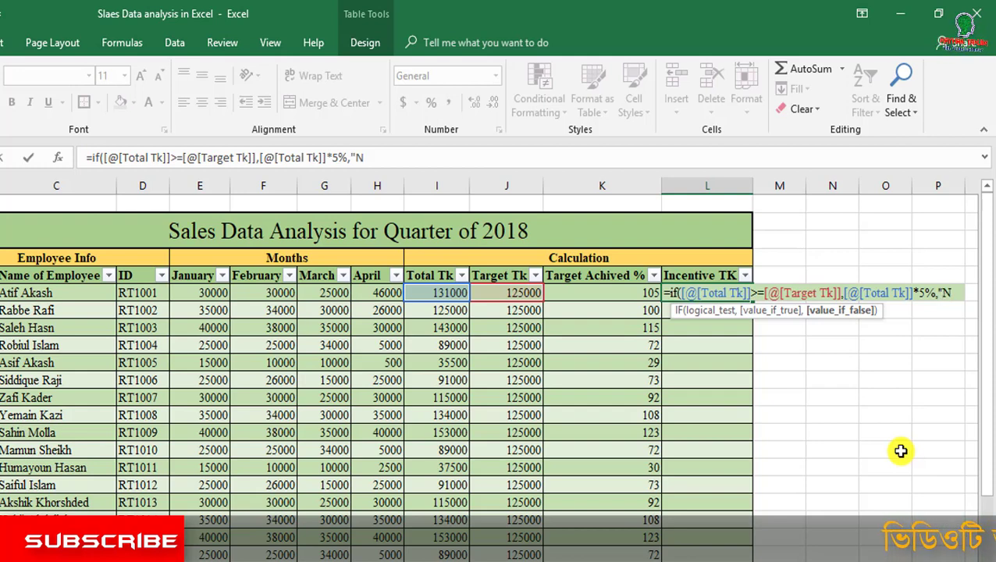
text(/A)
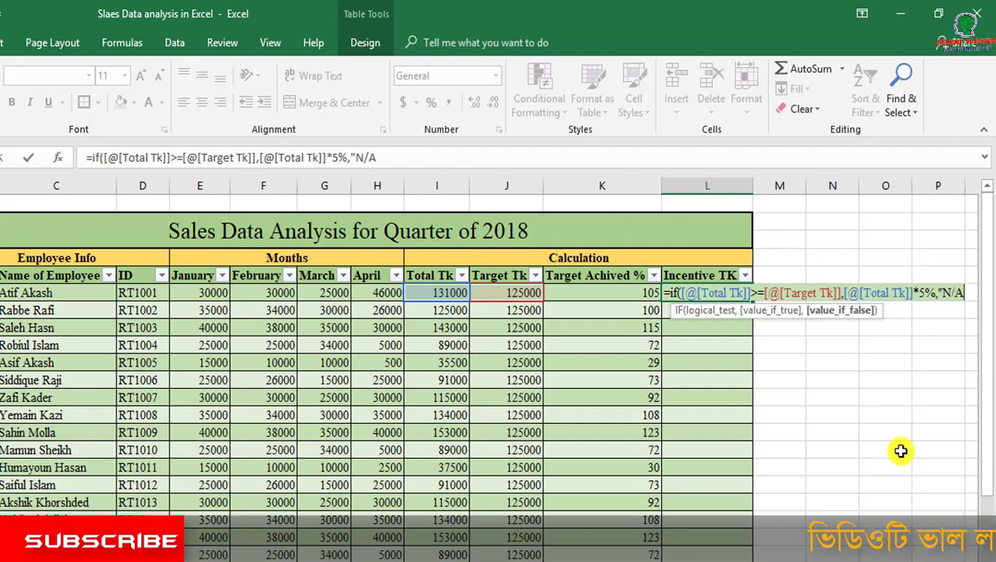
text(")
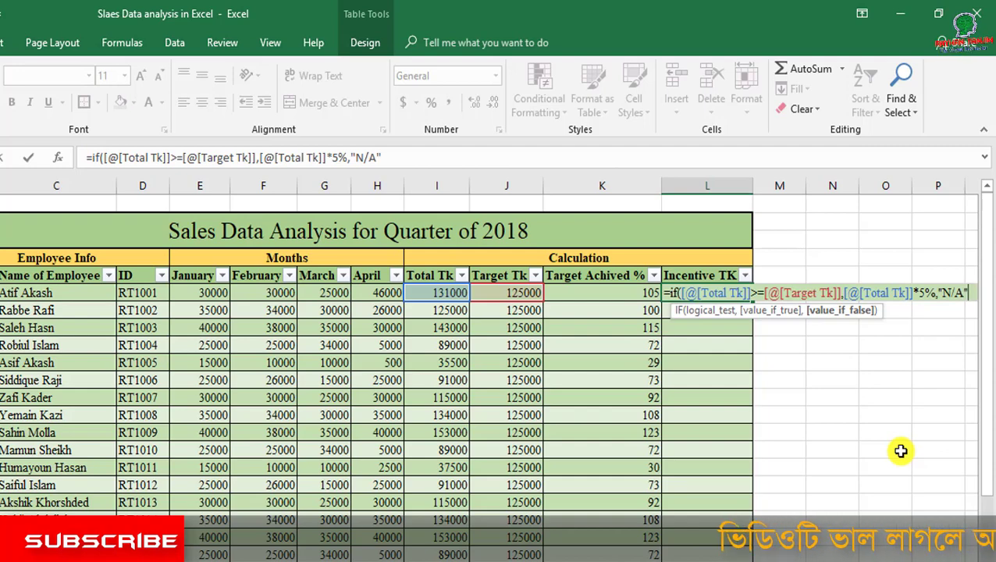
text())
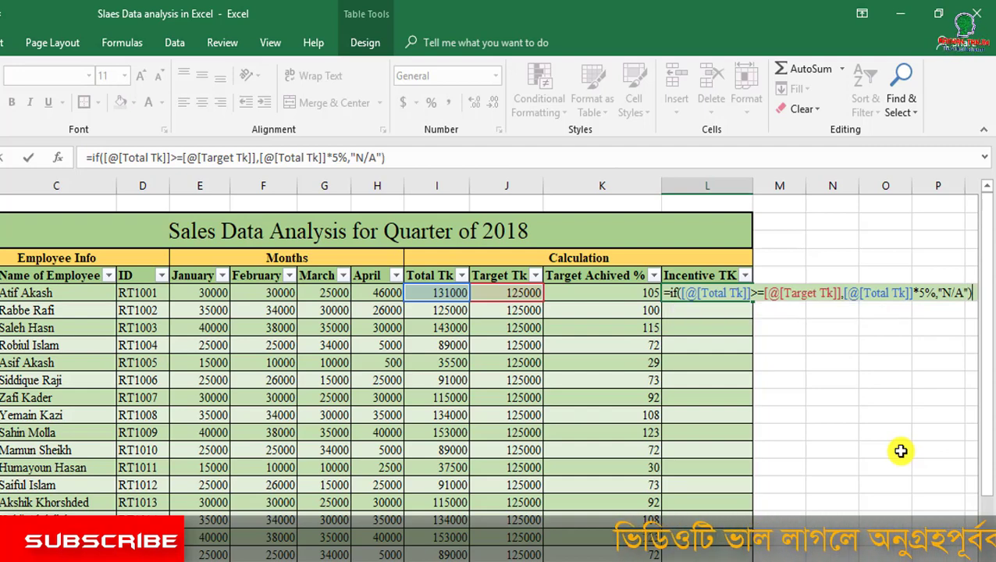
key(Return)
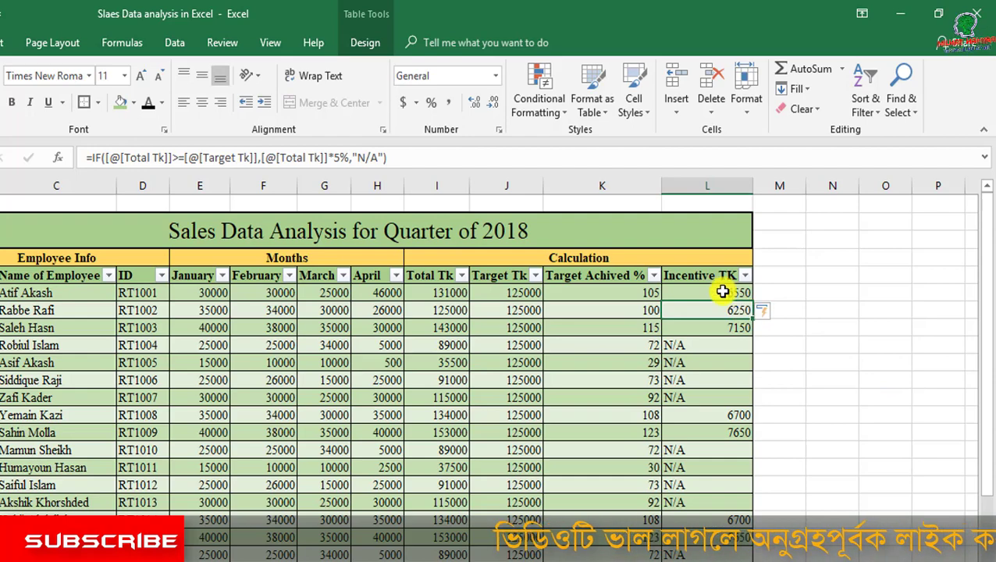
Step: Centre the Incentive TK column's values and autofit column L to its header
click(725, 291)
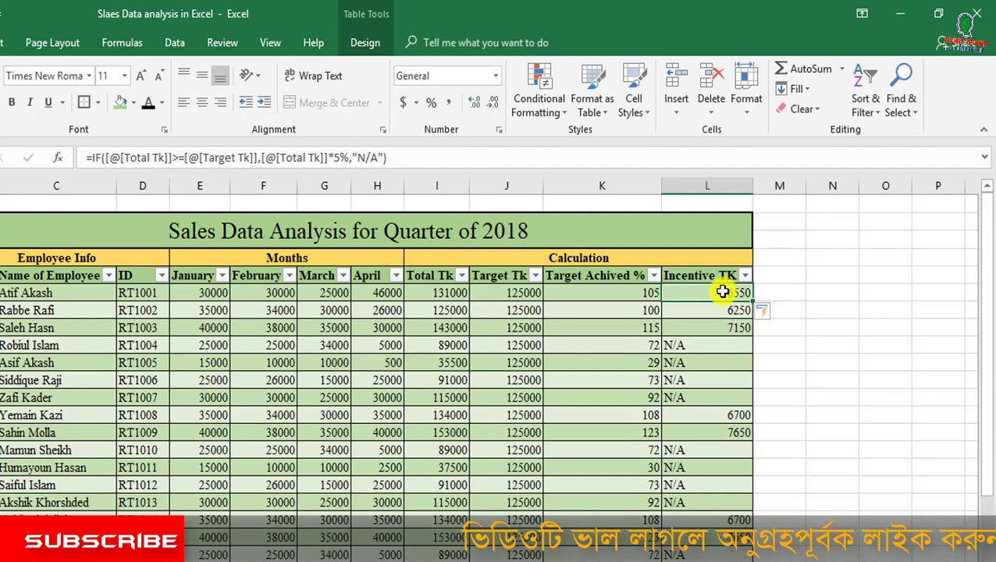
click(712, 186)
click(201, 102)
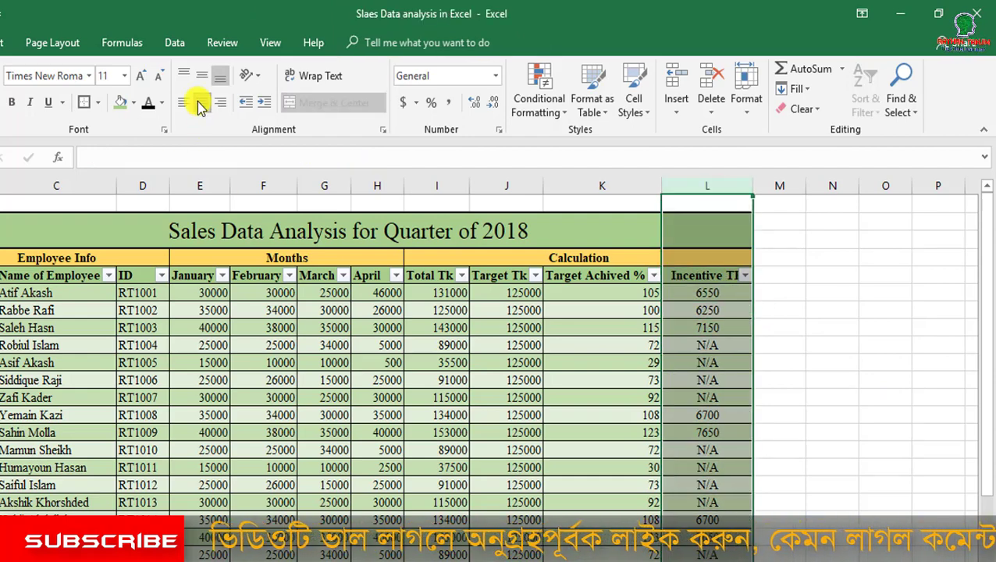
click(790, 267)
double_click(752, 187)
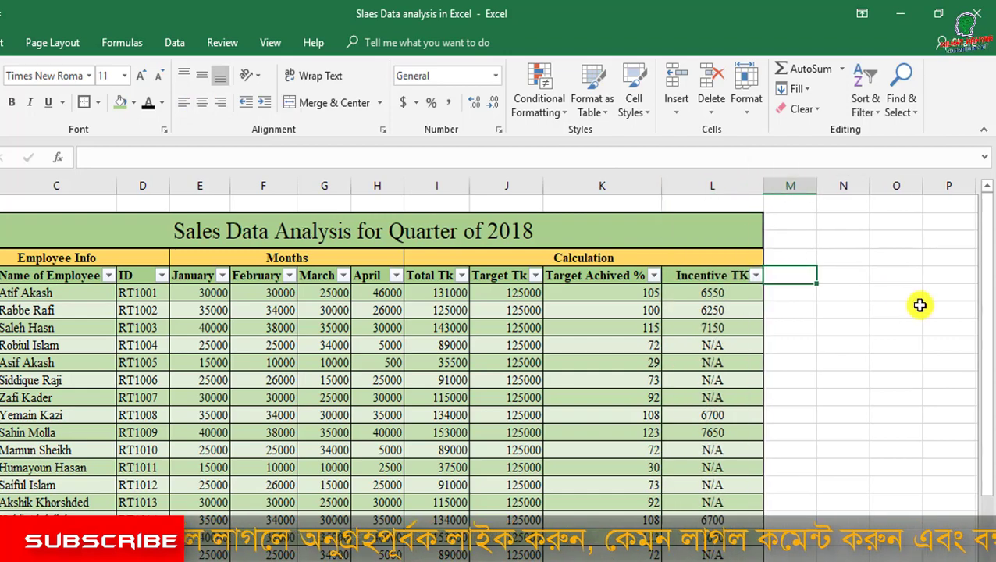
click(748, 296)
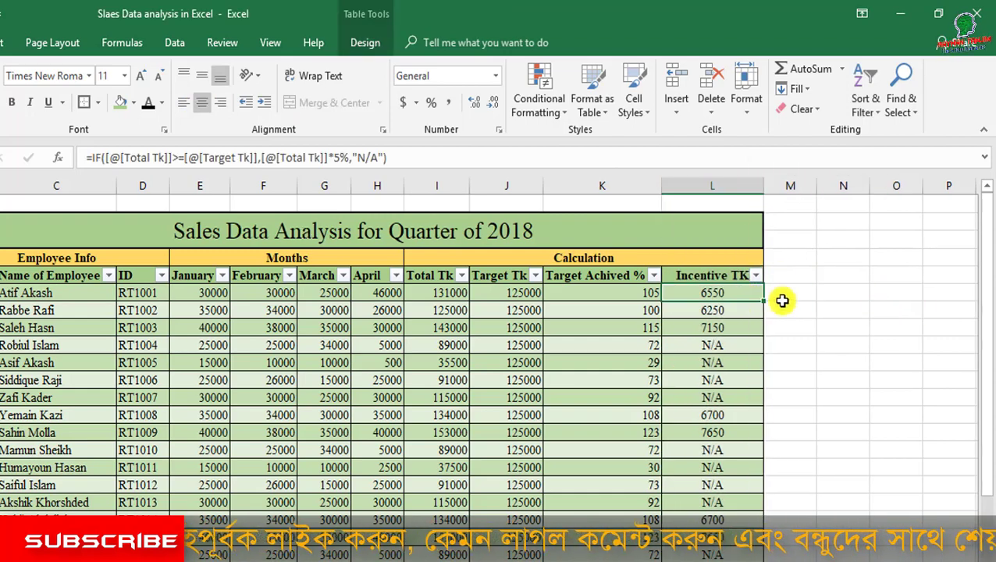
click(642, 292)
click(726, 293)
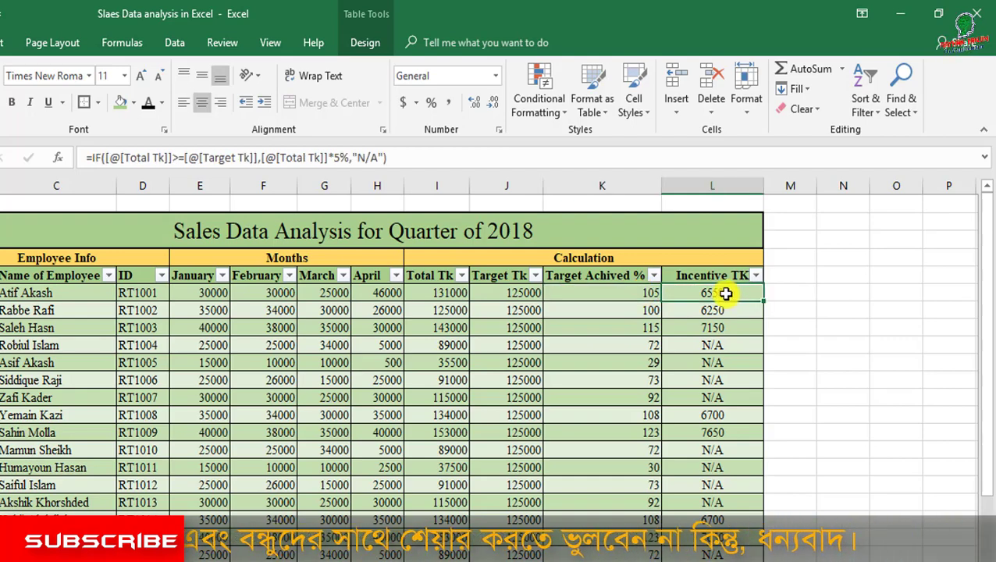
click(649, 346)
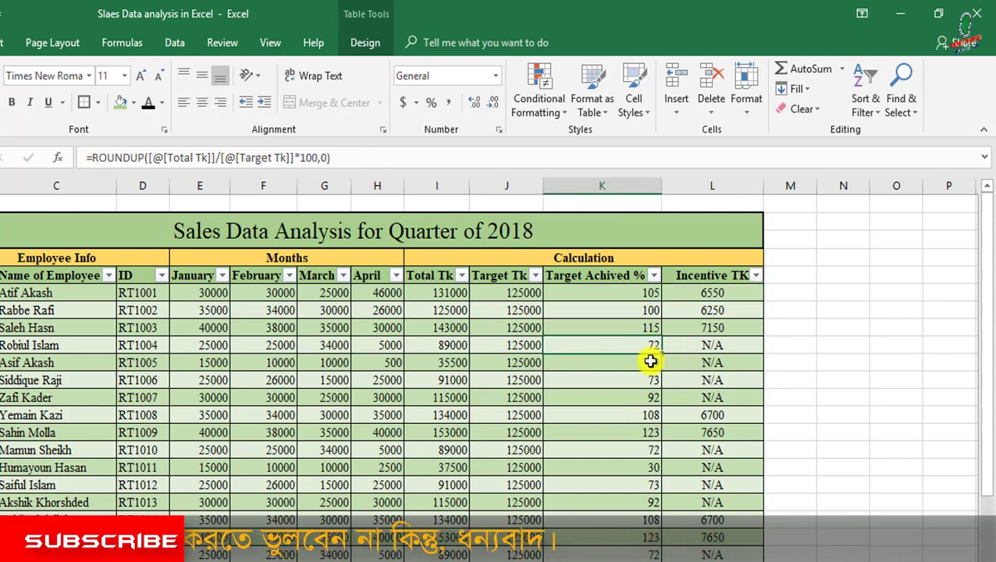
click(651, 361)
click(650, 382)
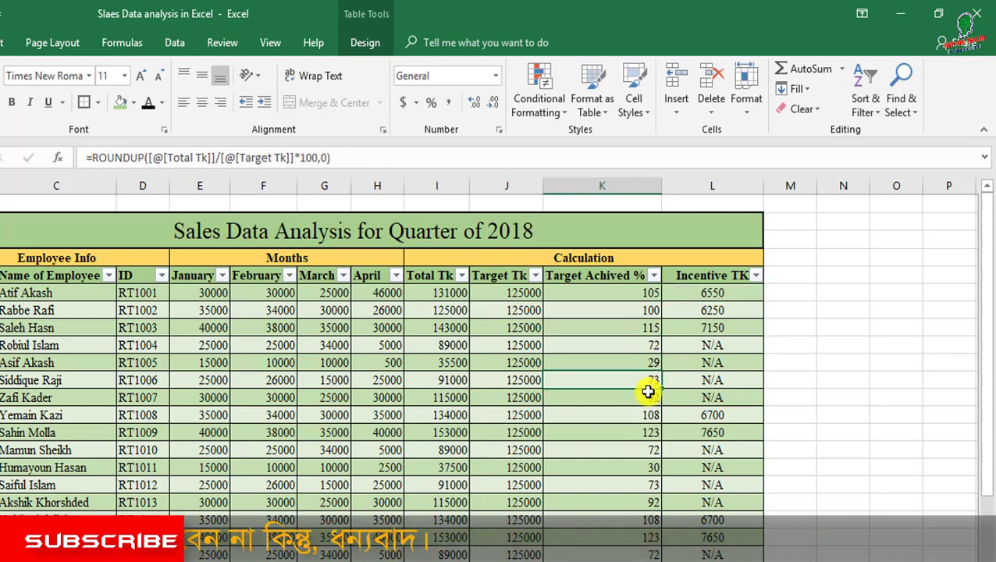
click(646, 394)
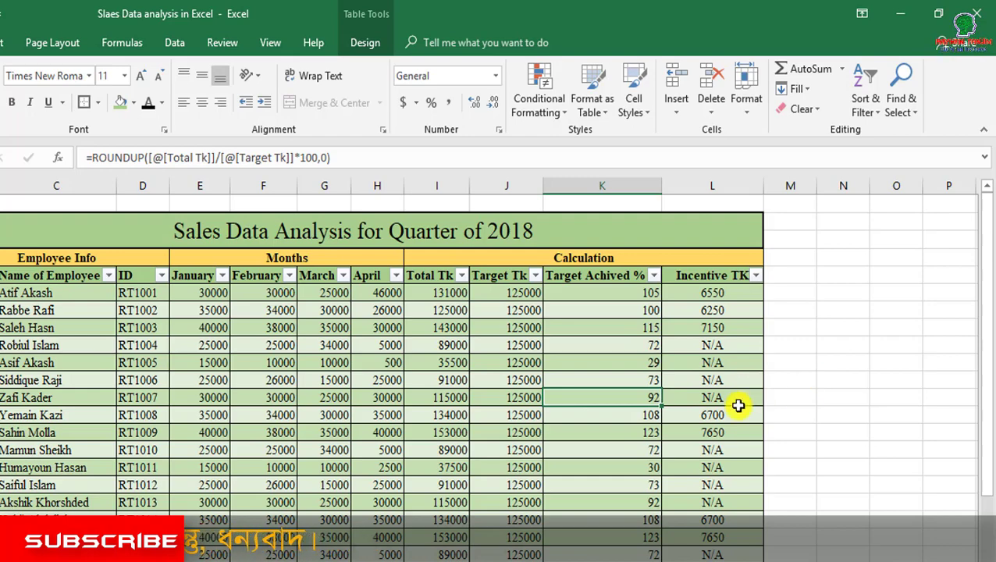
scroll(730, 399, down, 1)
scroll(730, 400, down, 1)
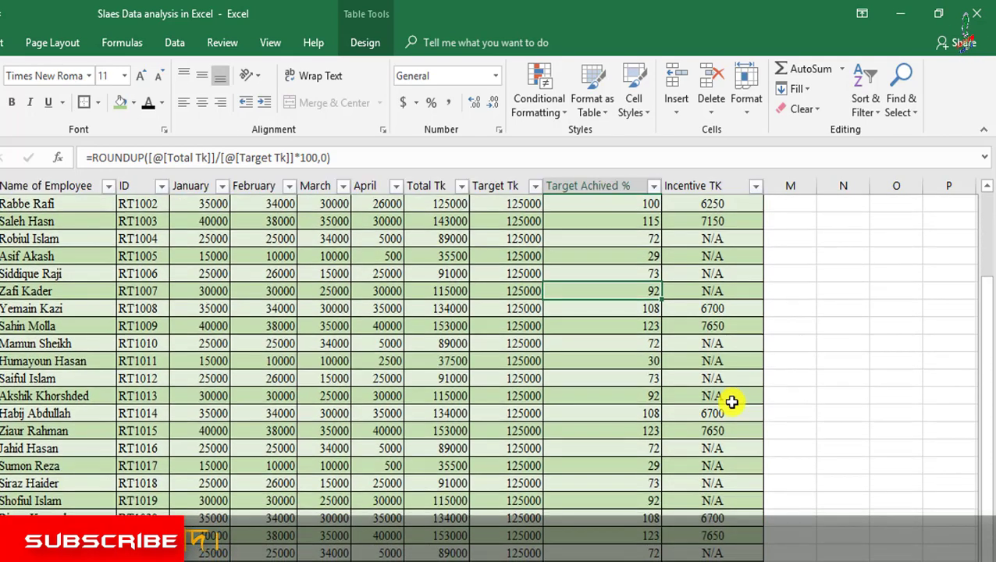
scroll(726, 382, up, 2)
click(722, 294)
scroll(745, 382, down, 3)
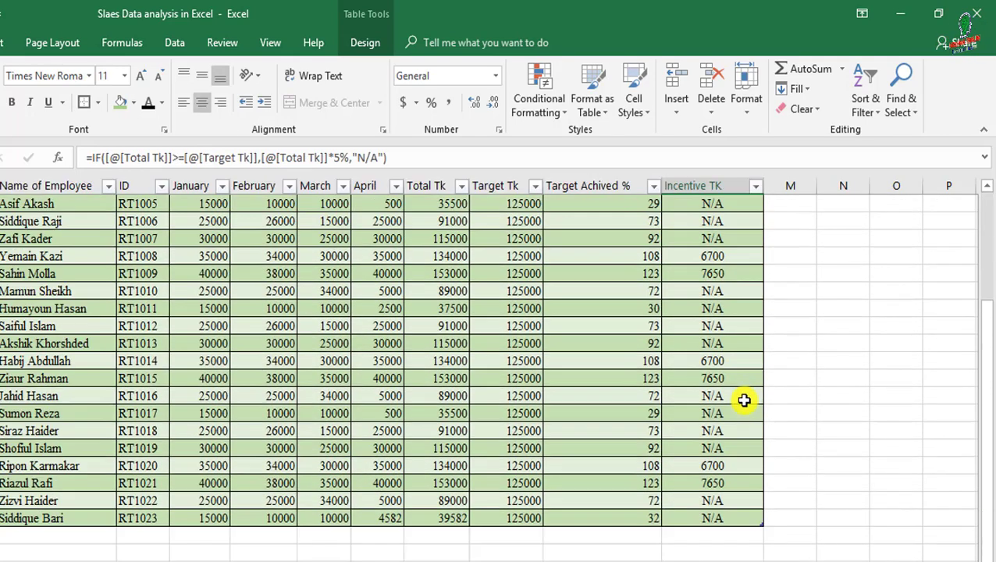
click(651, 519)
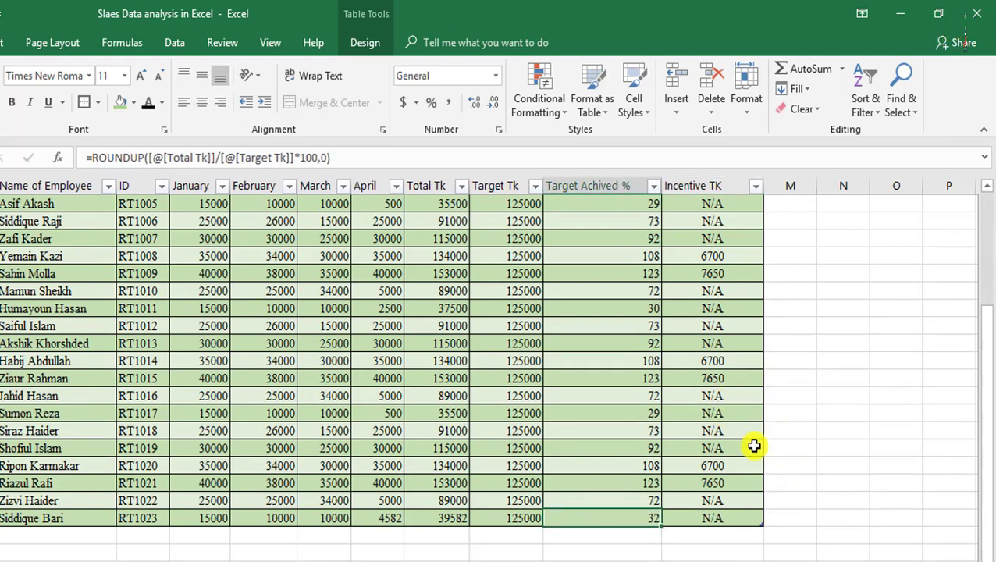
click(645, 483)
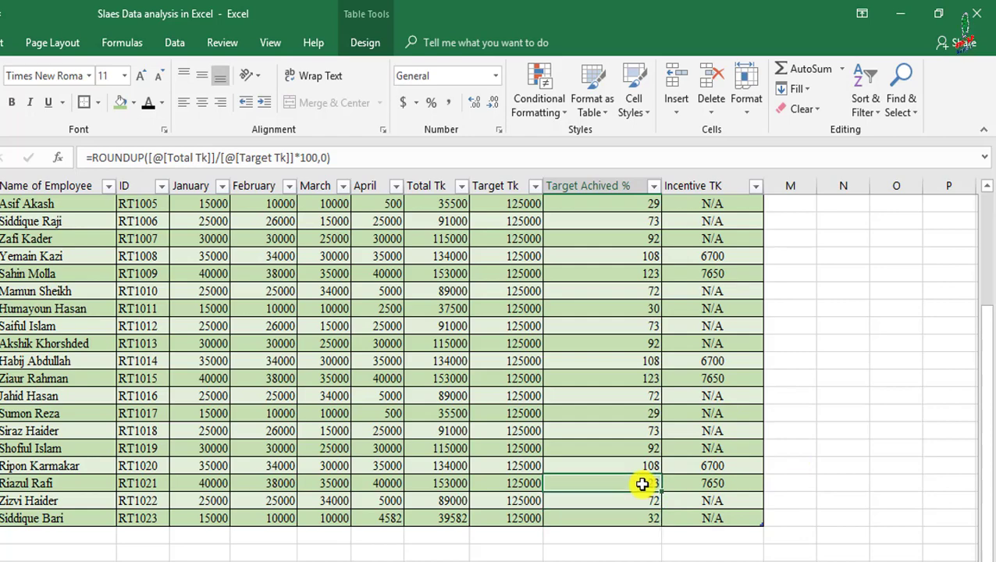
click(709, 484)
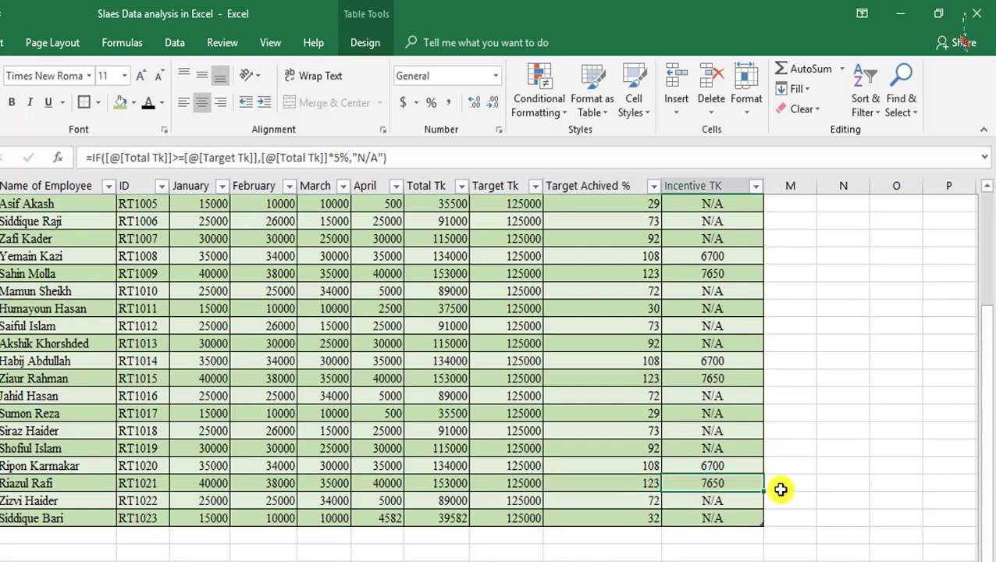
scroll(766, 492, up, 3)
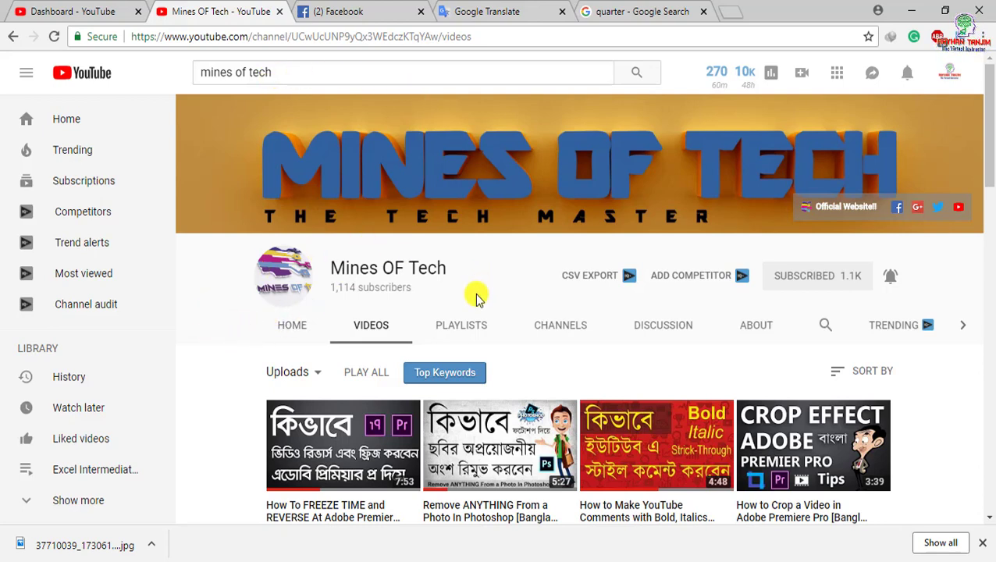
scroll(228, 361, down, 1)
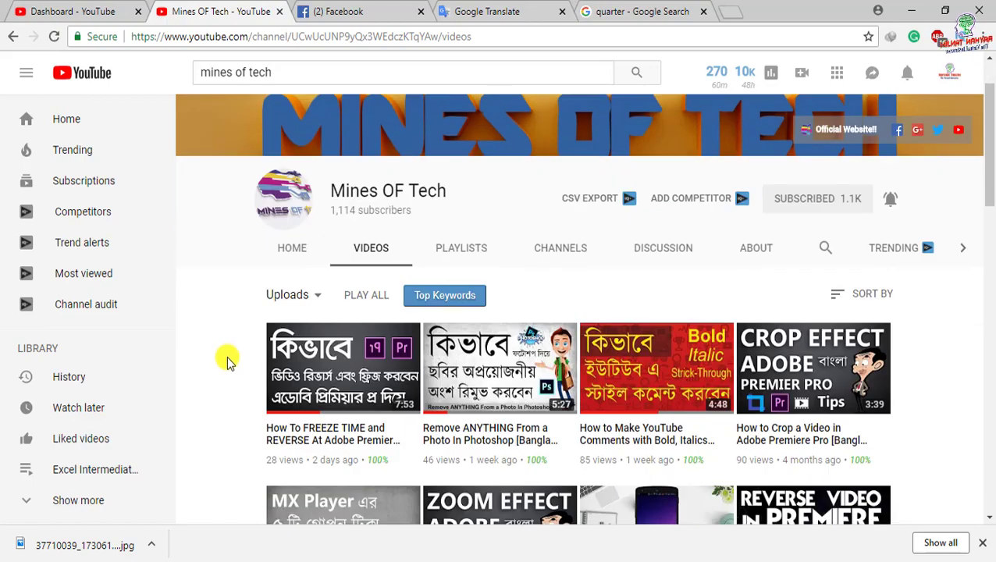
scroll(228, 361, down, 1)
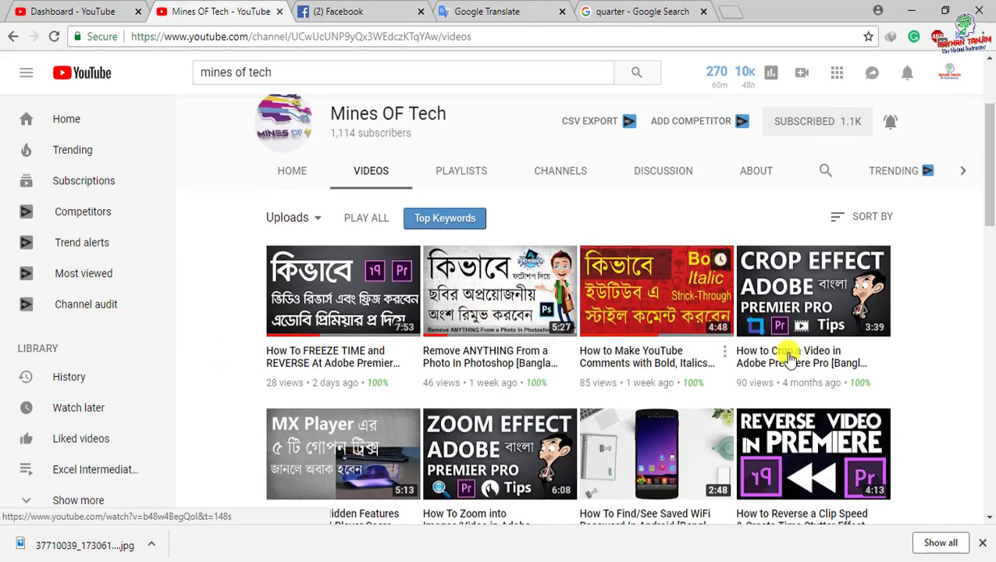
scroll(679, 285, down, 2)
scroll(545, 400, down, 3)
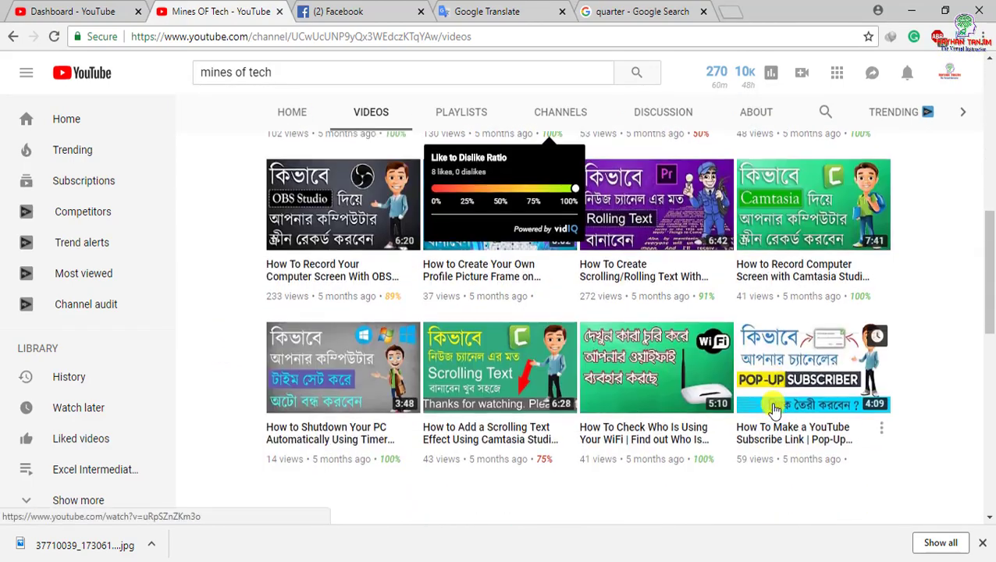
scroll(750, 414, down, 3)
scroll(637, 344, down, 2)
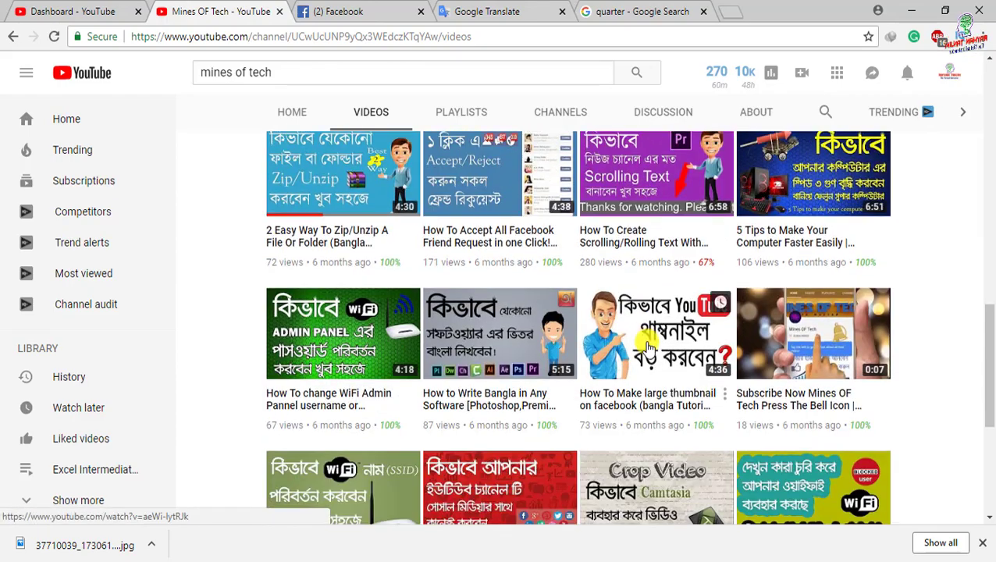
scroll(644, 390, down, 2)
scroll(638, 438, up, 2)
scroll(656, 414, up, 2)
scroll(670, 402, up, 7)
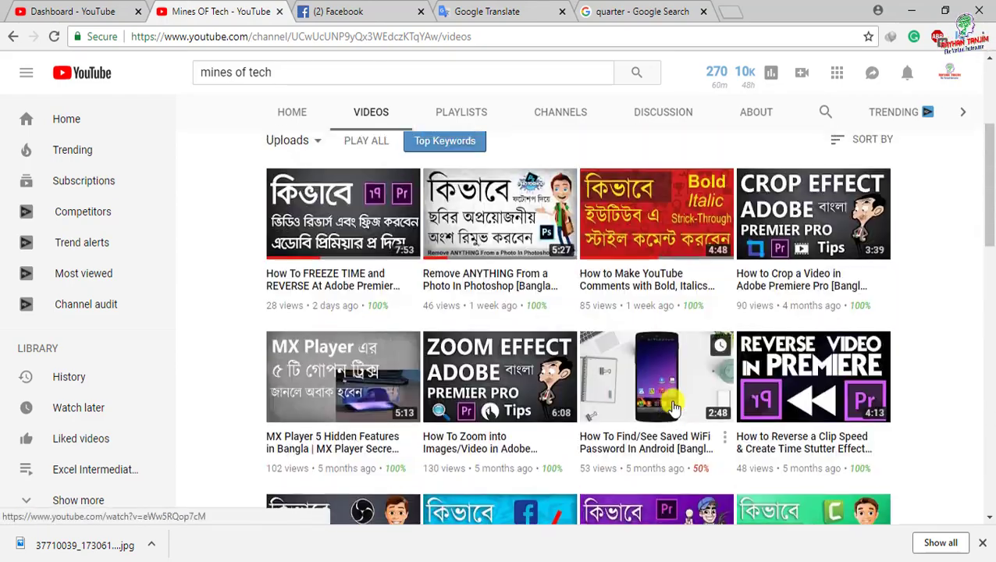
scroll(671, 406, up, 3)
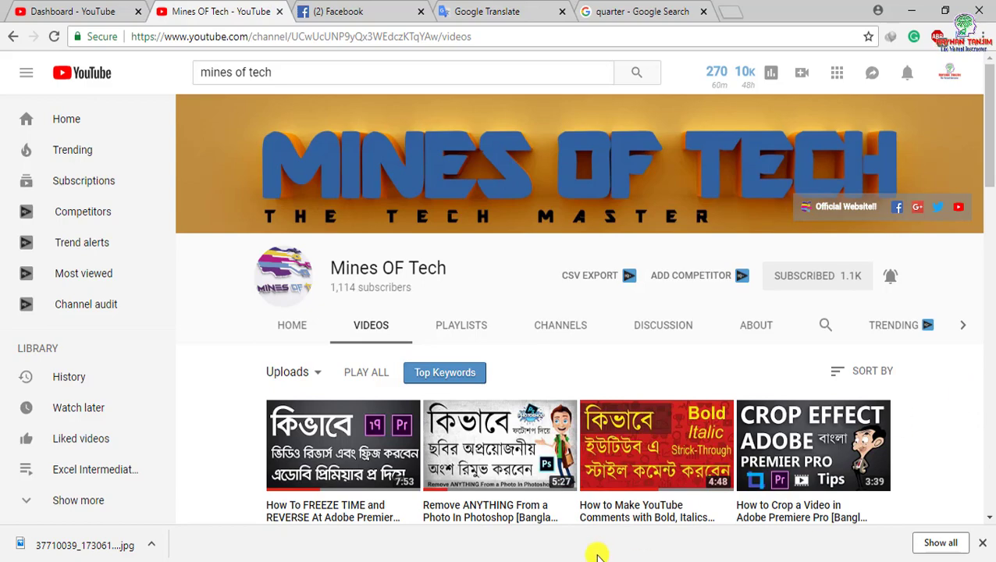
mouse_move(594, 556)
click(558, 551)
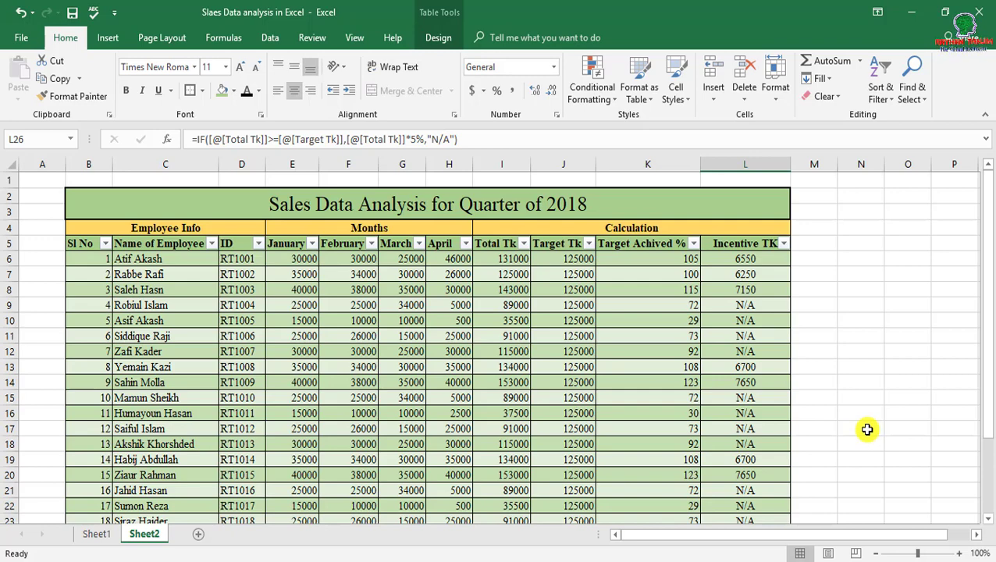
Step: Bring the 'subscribe' workbook to the front and select cell O15
click(554, 561)
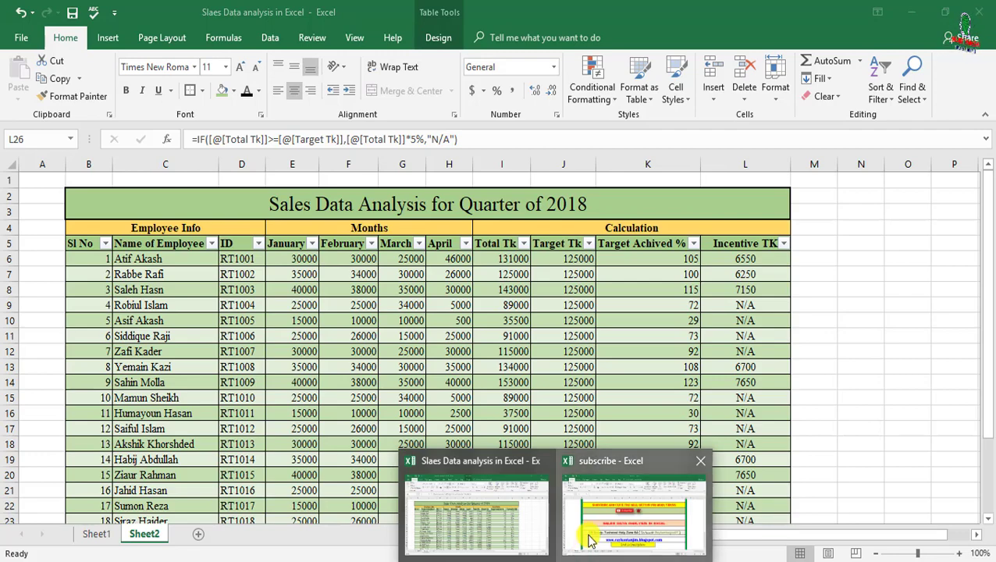
click(634, 511)
click(944, 442)
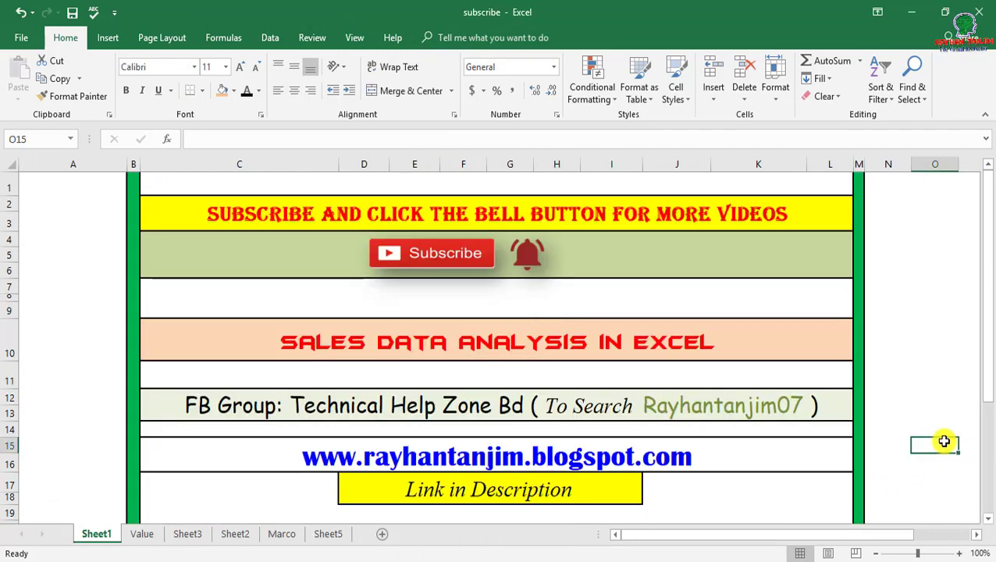